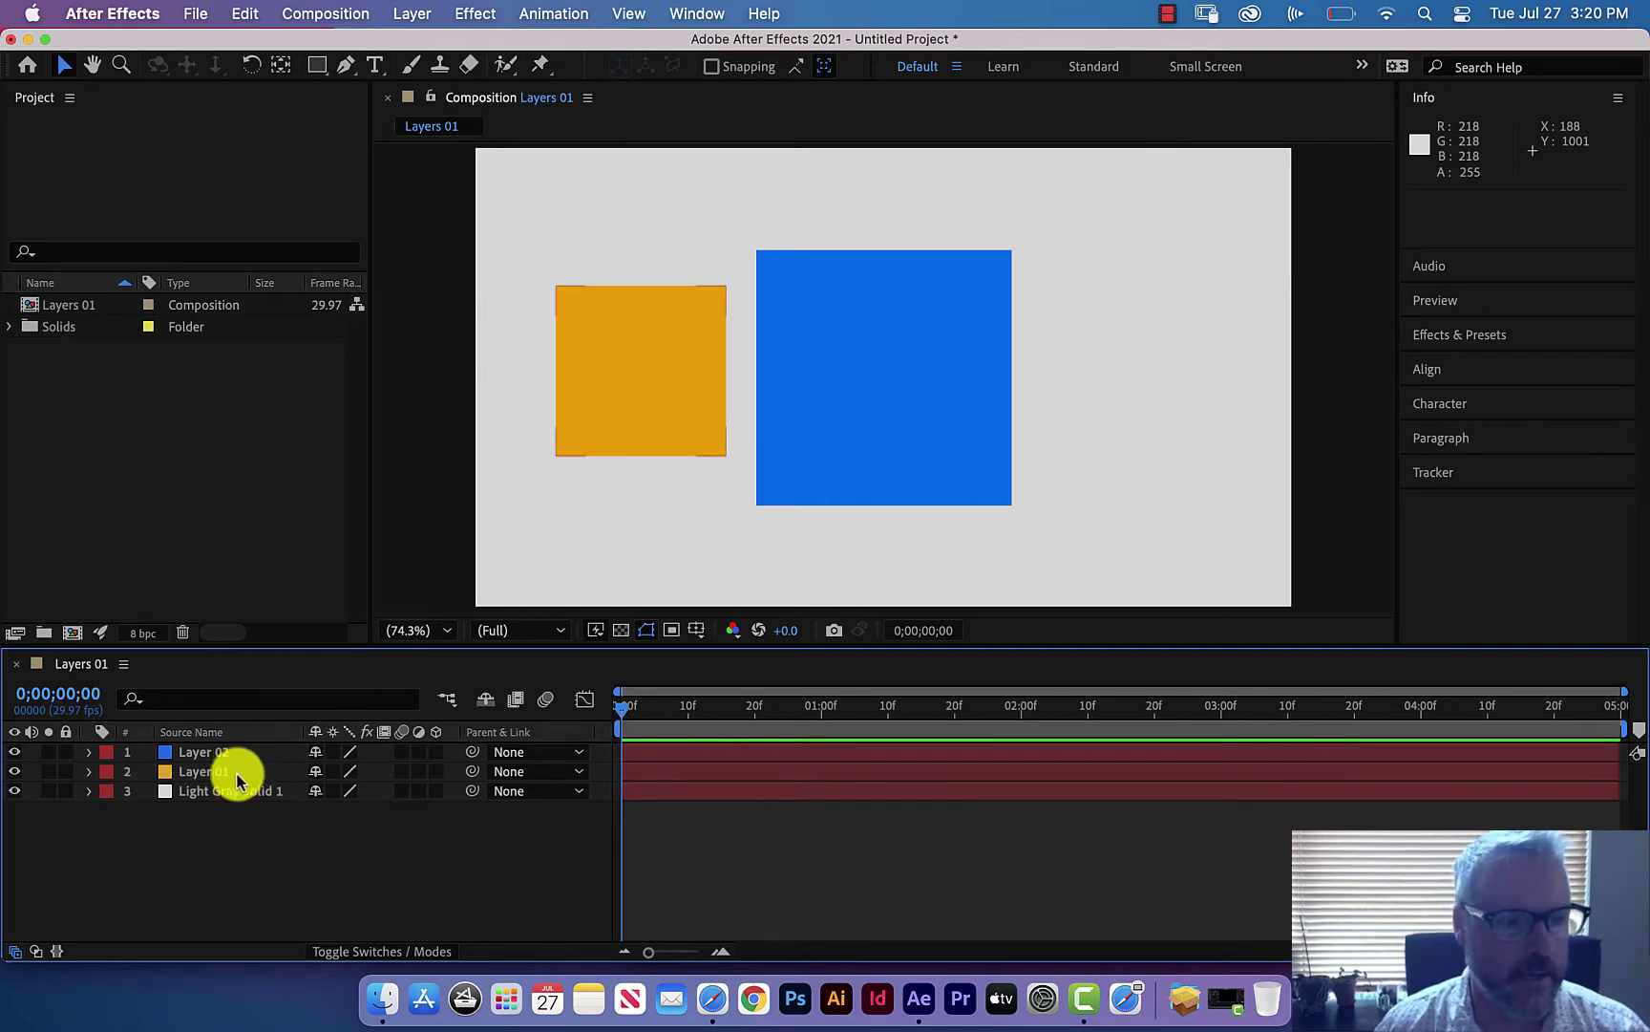
left_click(226, 799)
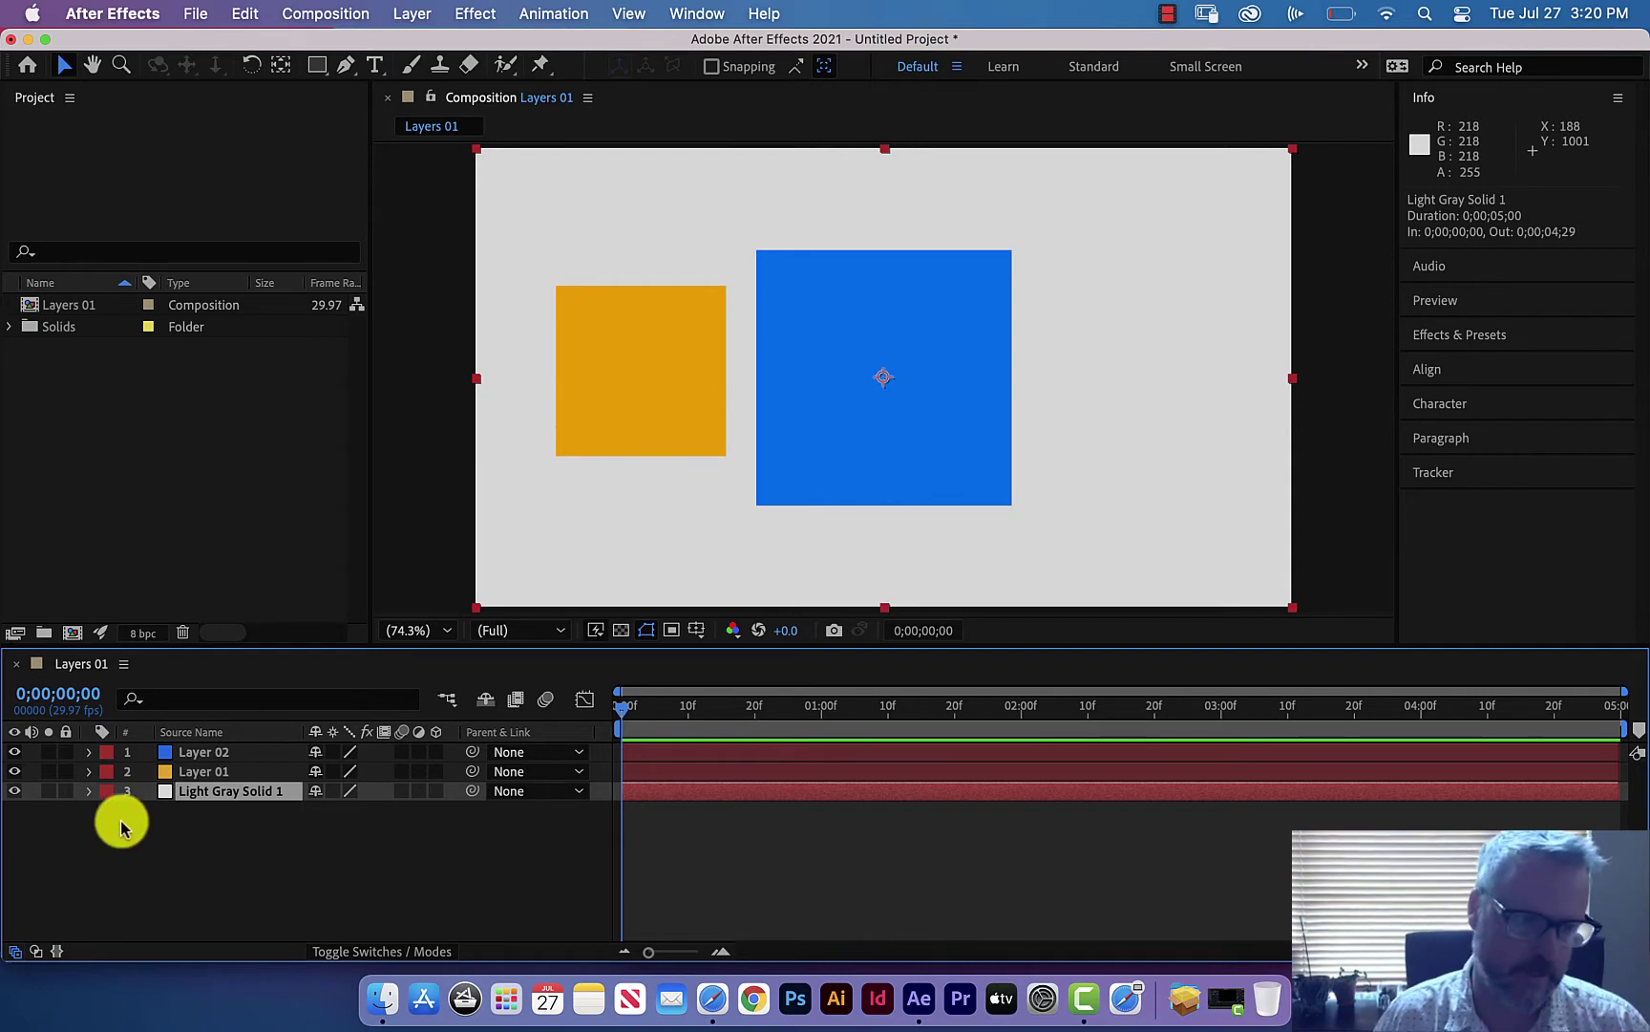
left_click(167, 831)
left_click(165, 789)
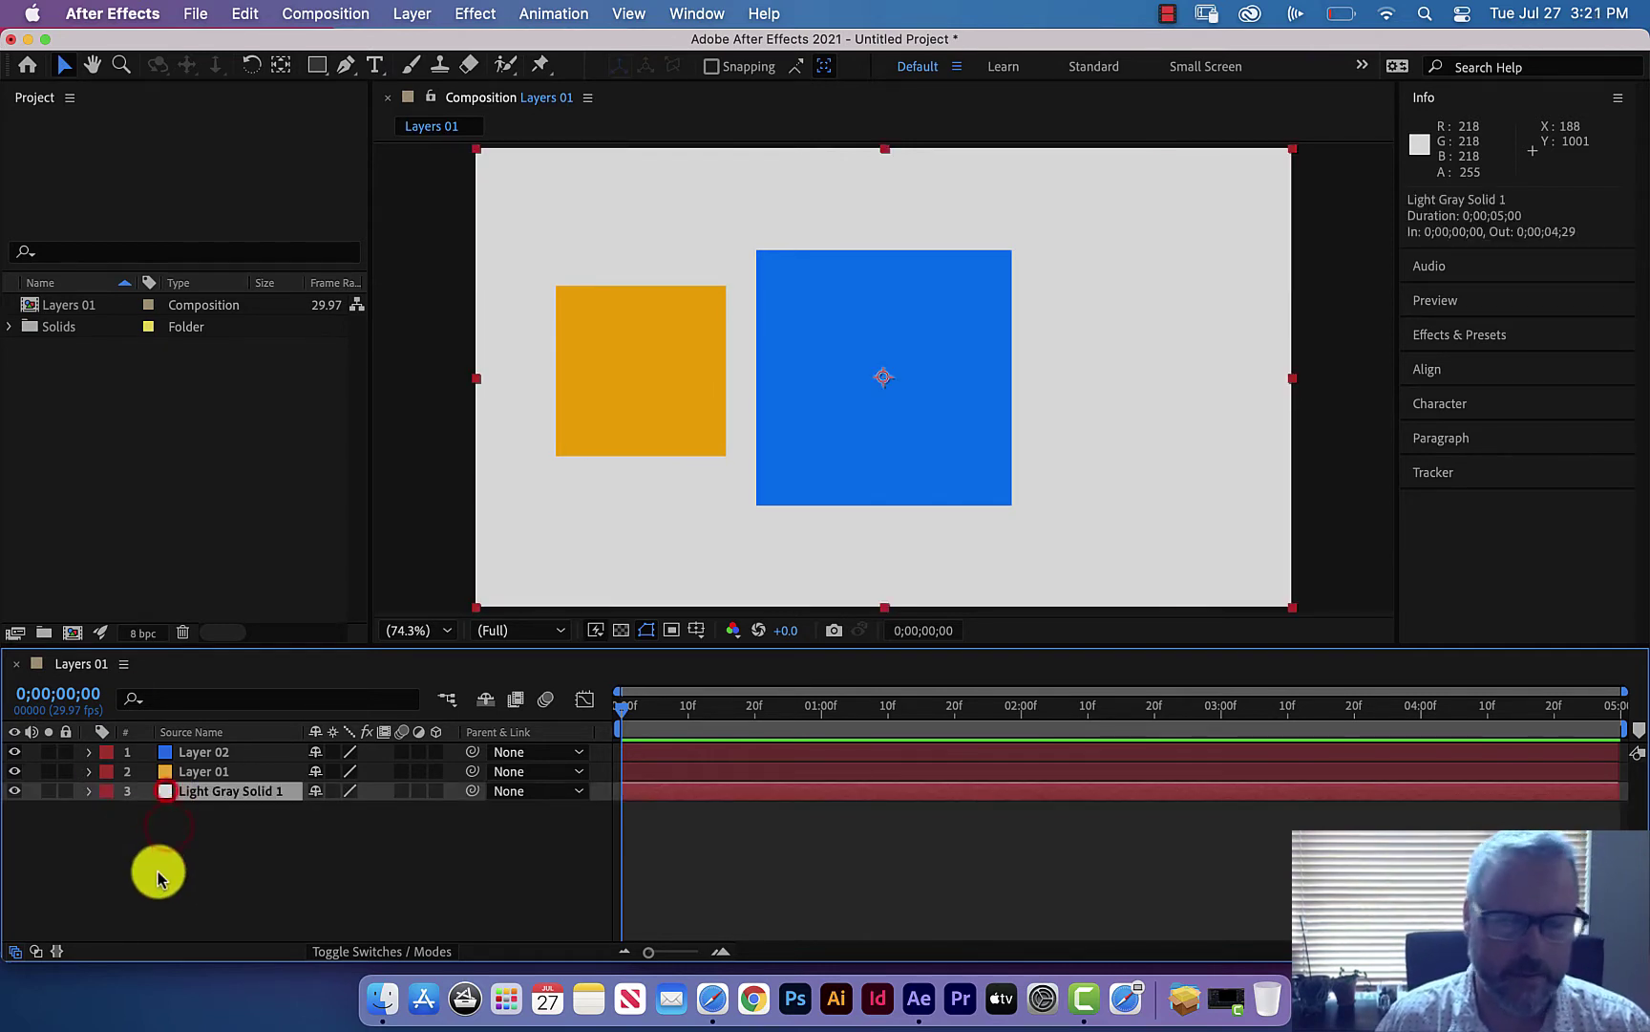
key("Return")
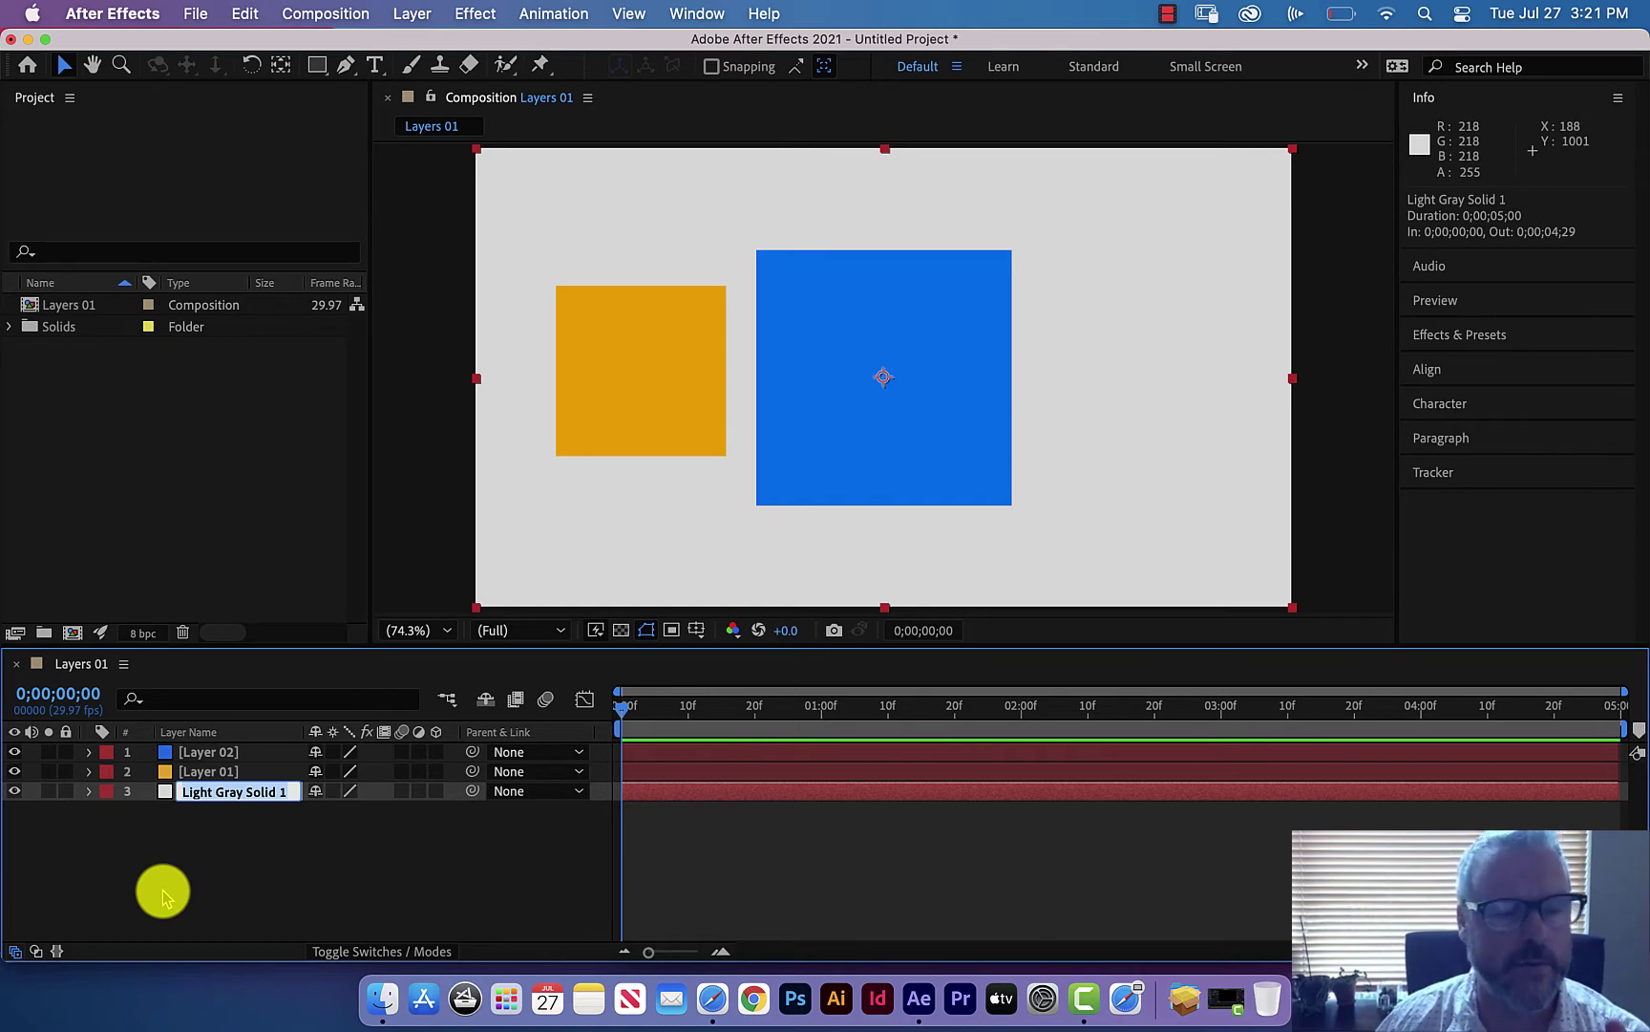
key("Return")
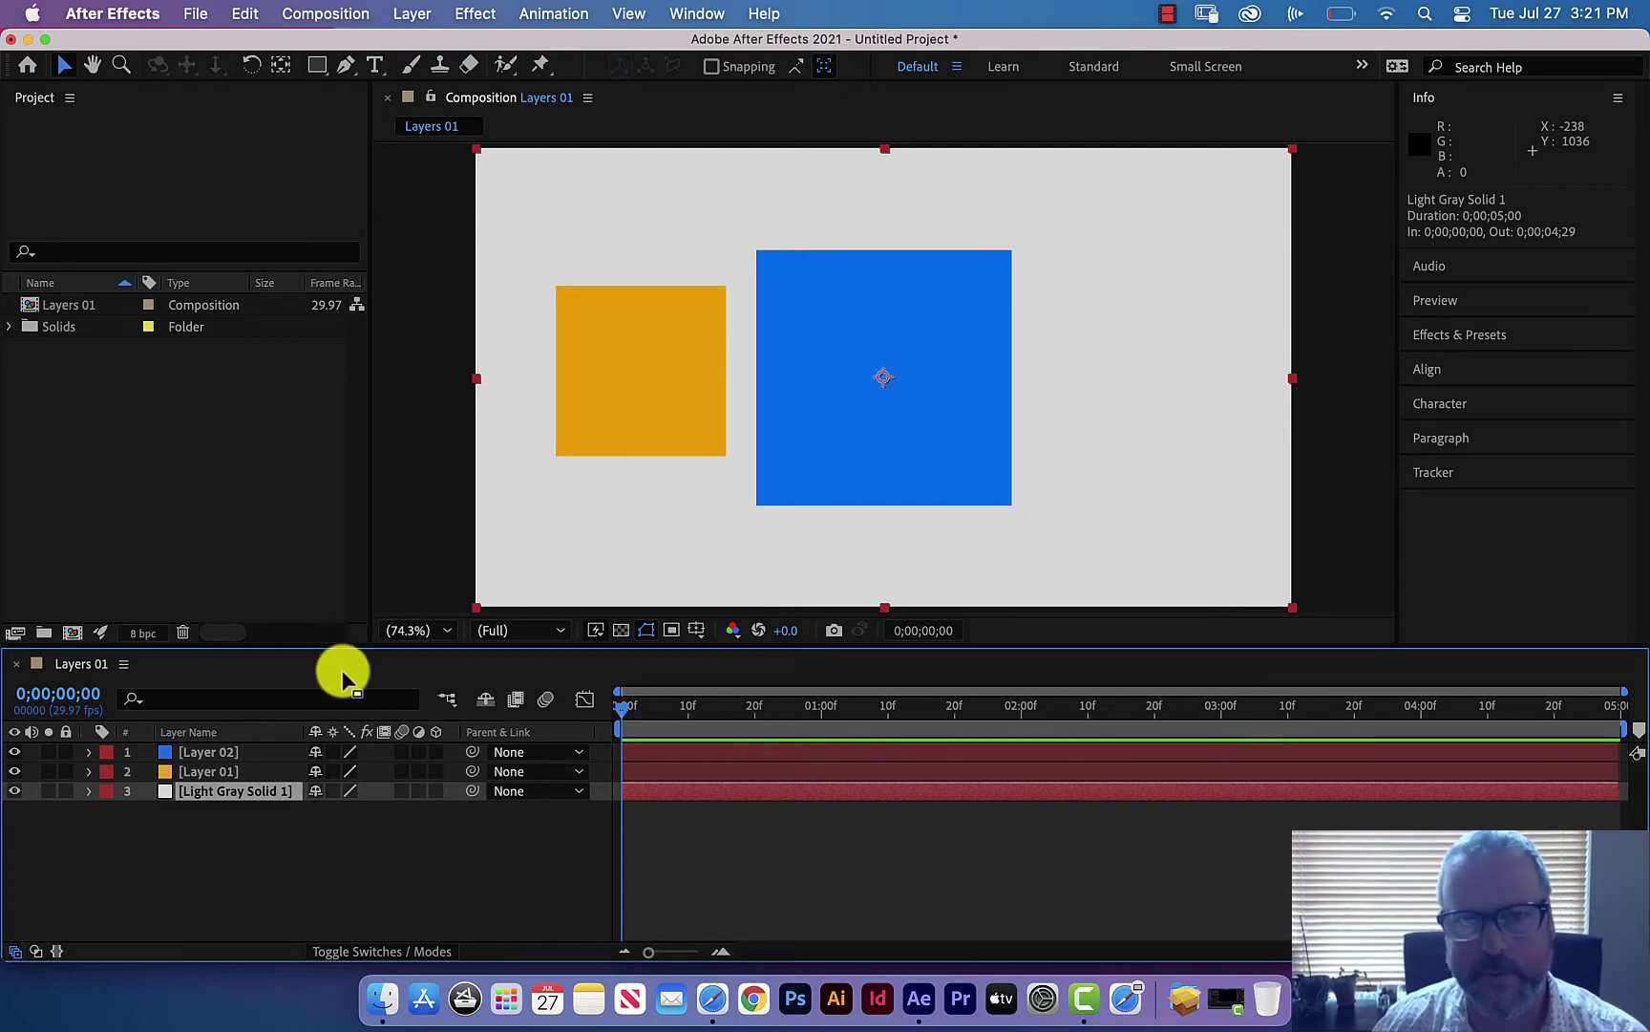
Step: Rename the Light Gray Solid 1 layer in the timeline as BG
double_click(210, 798)
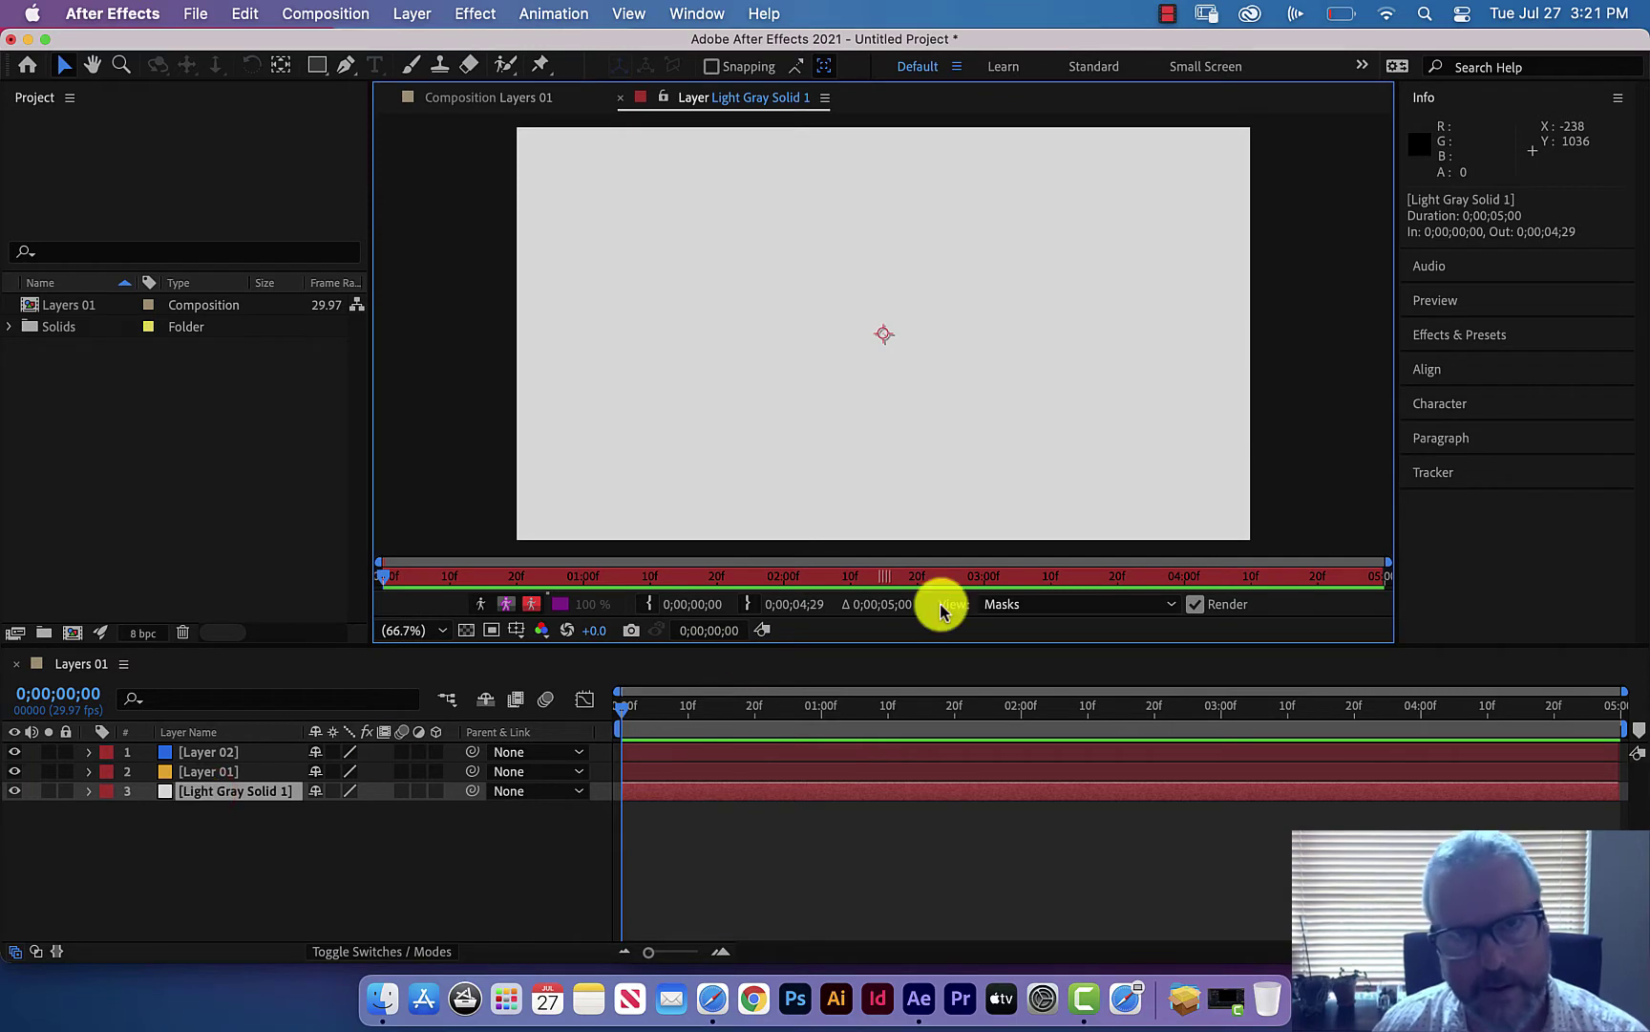
left_click(631, 103)
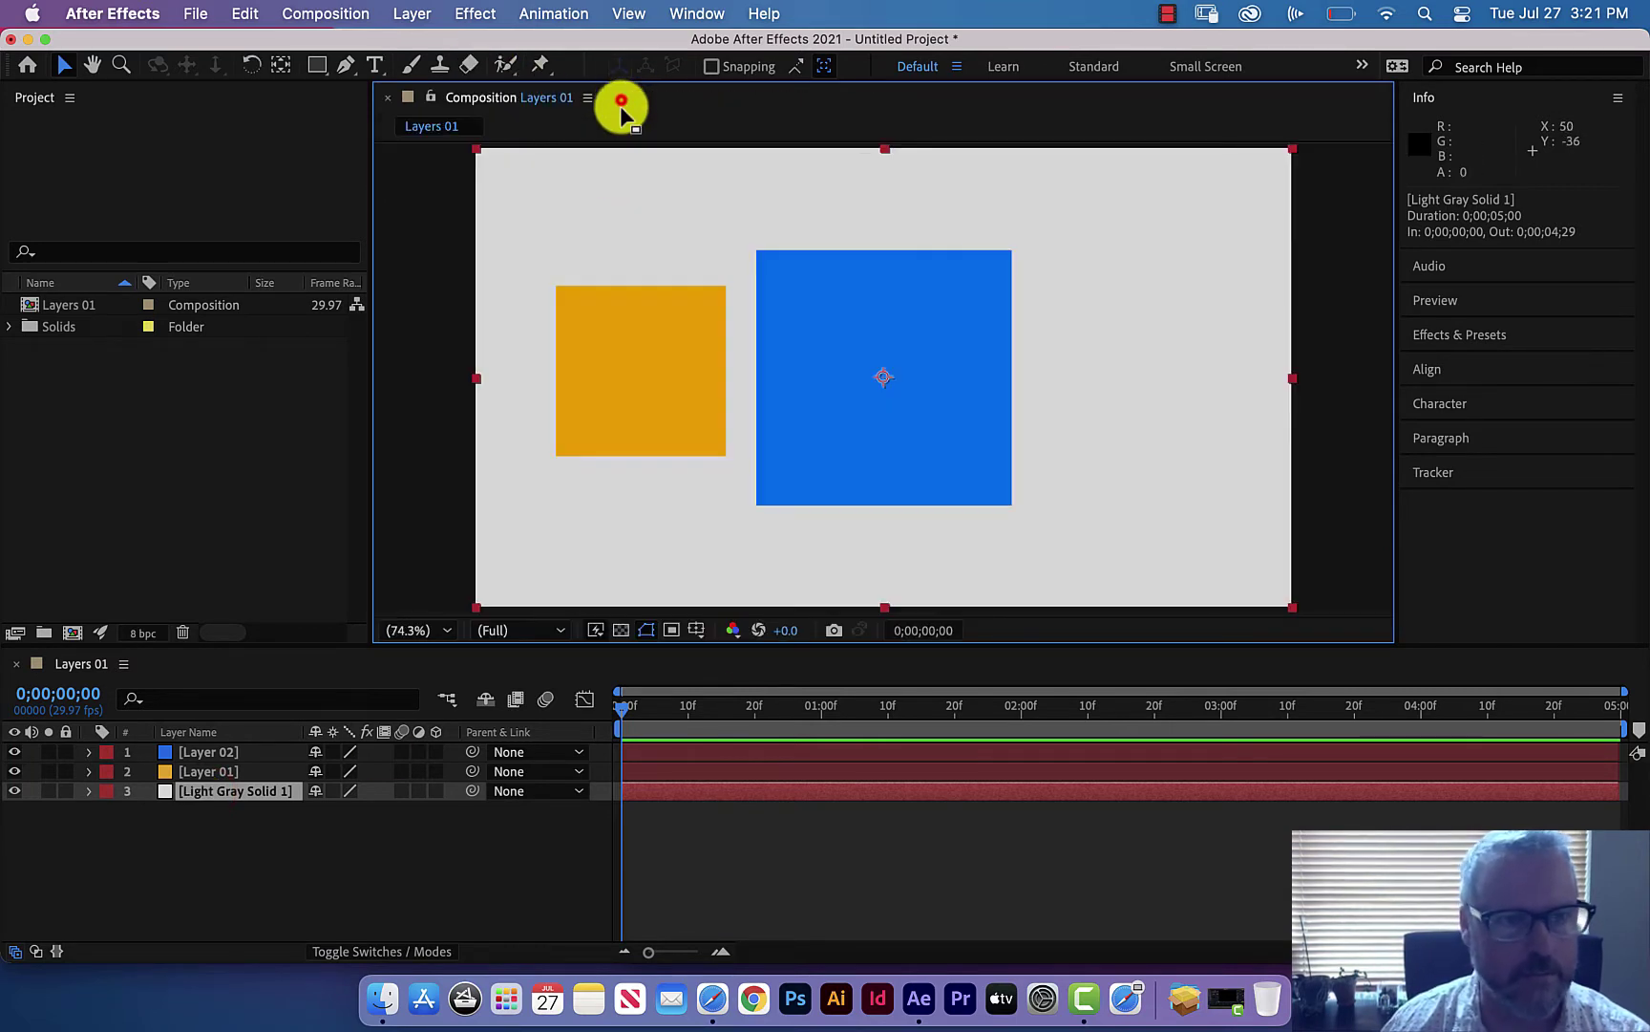
key("Return")
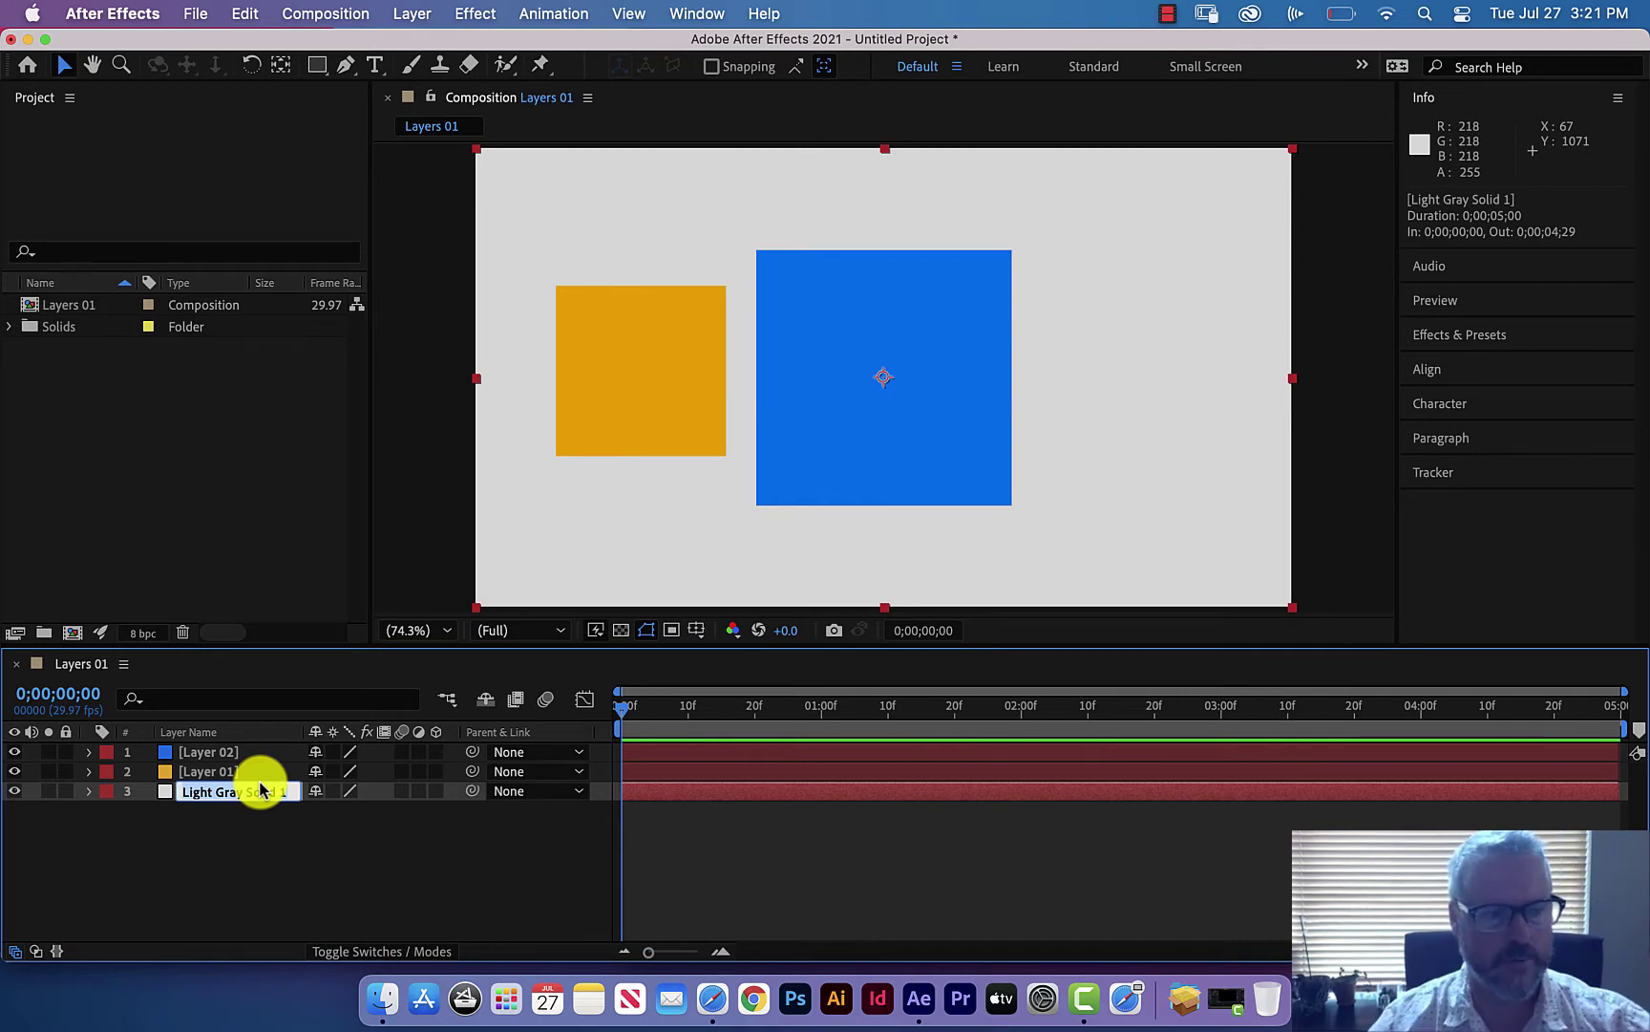
type("BG")
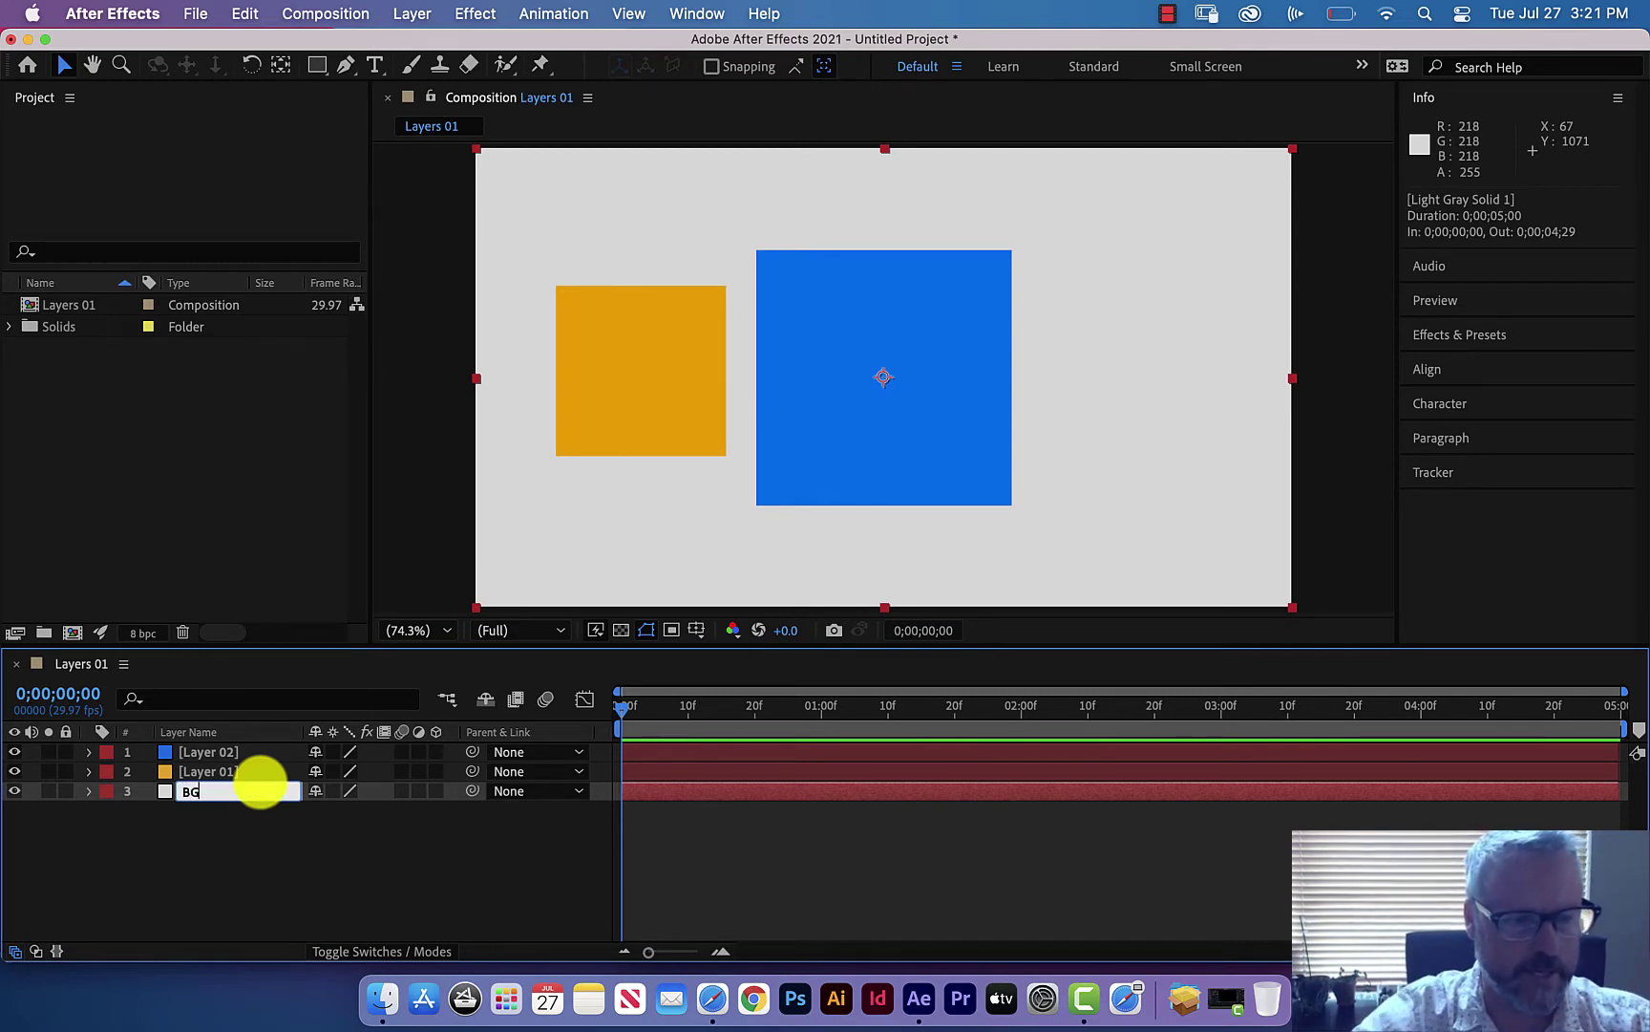
key("Return")
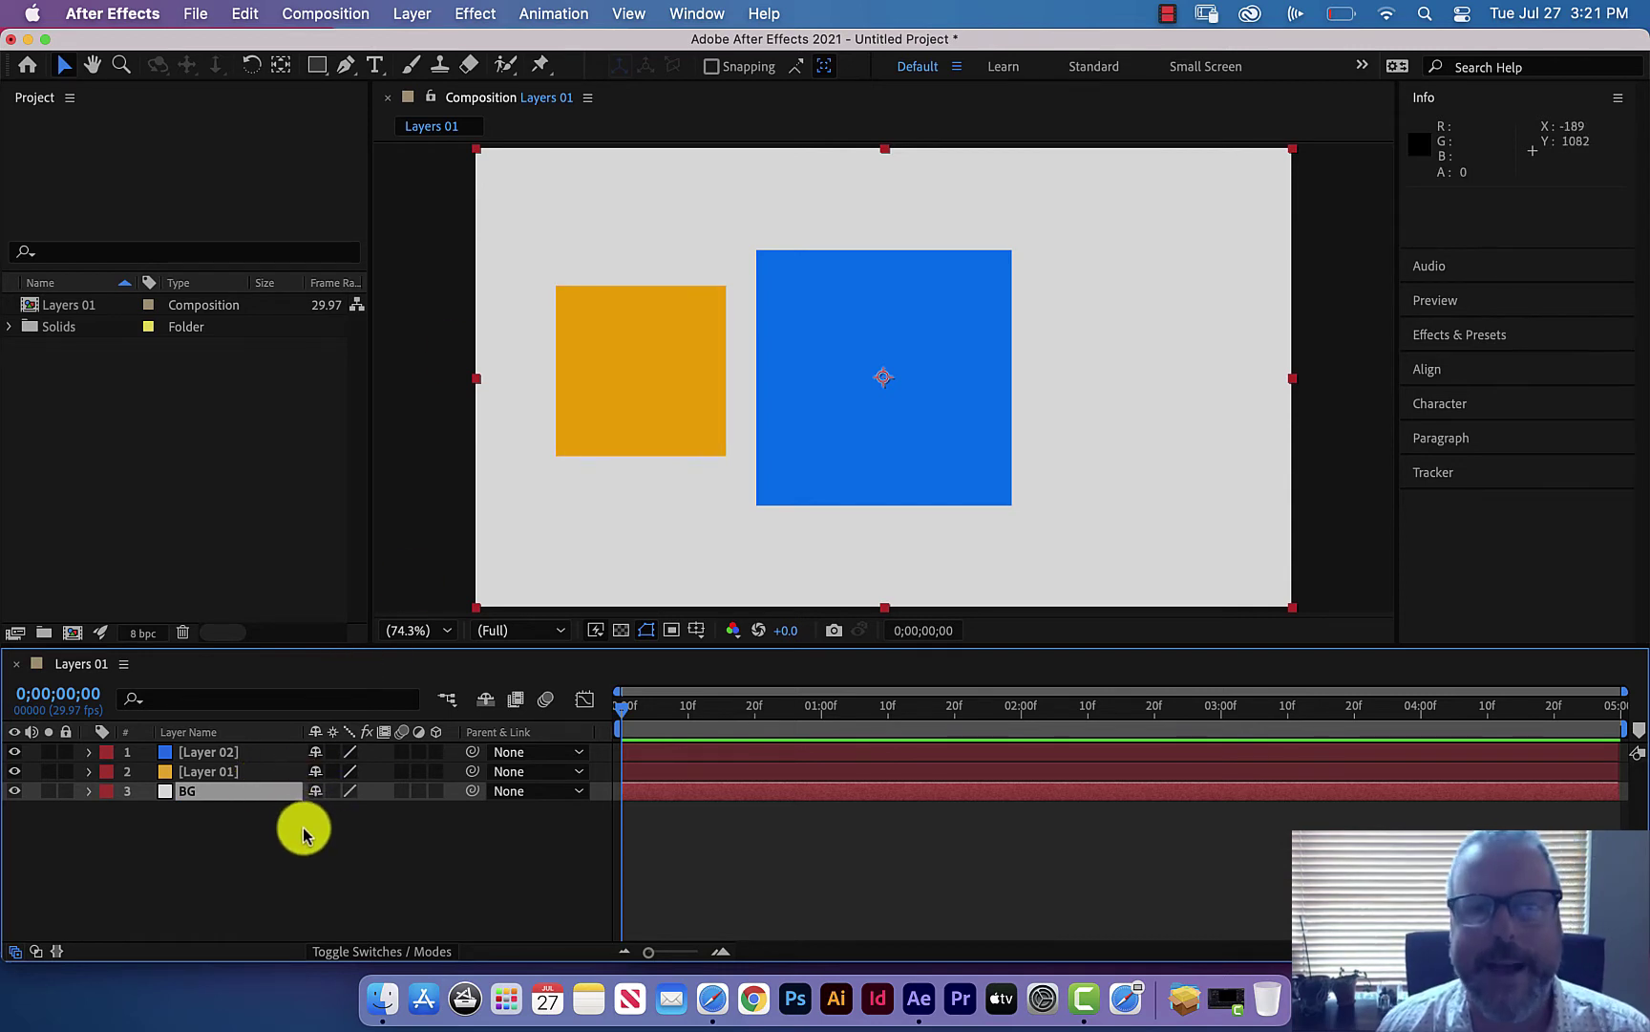
Step: Lock the BG layer in the timeline and expand the Solids folder in the project
left_click(221, 836)
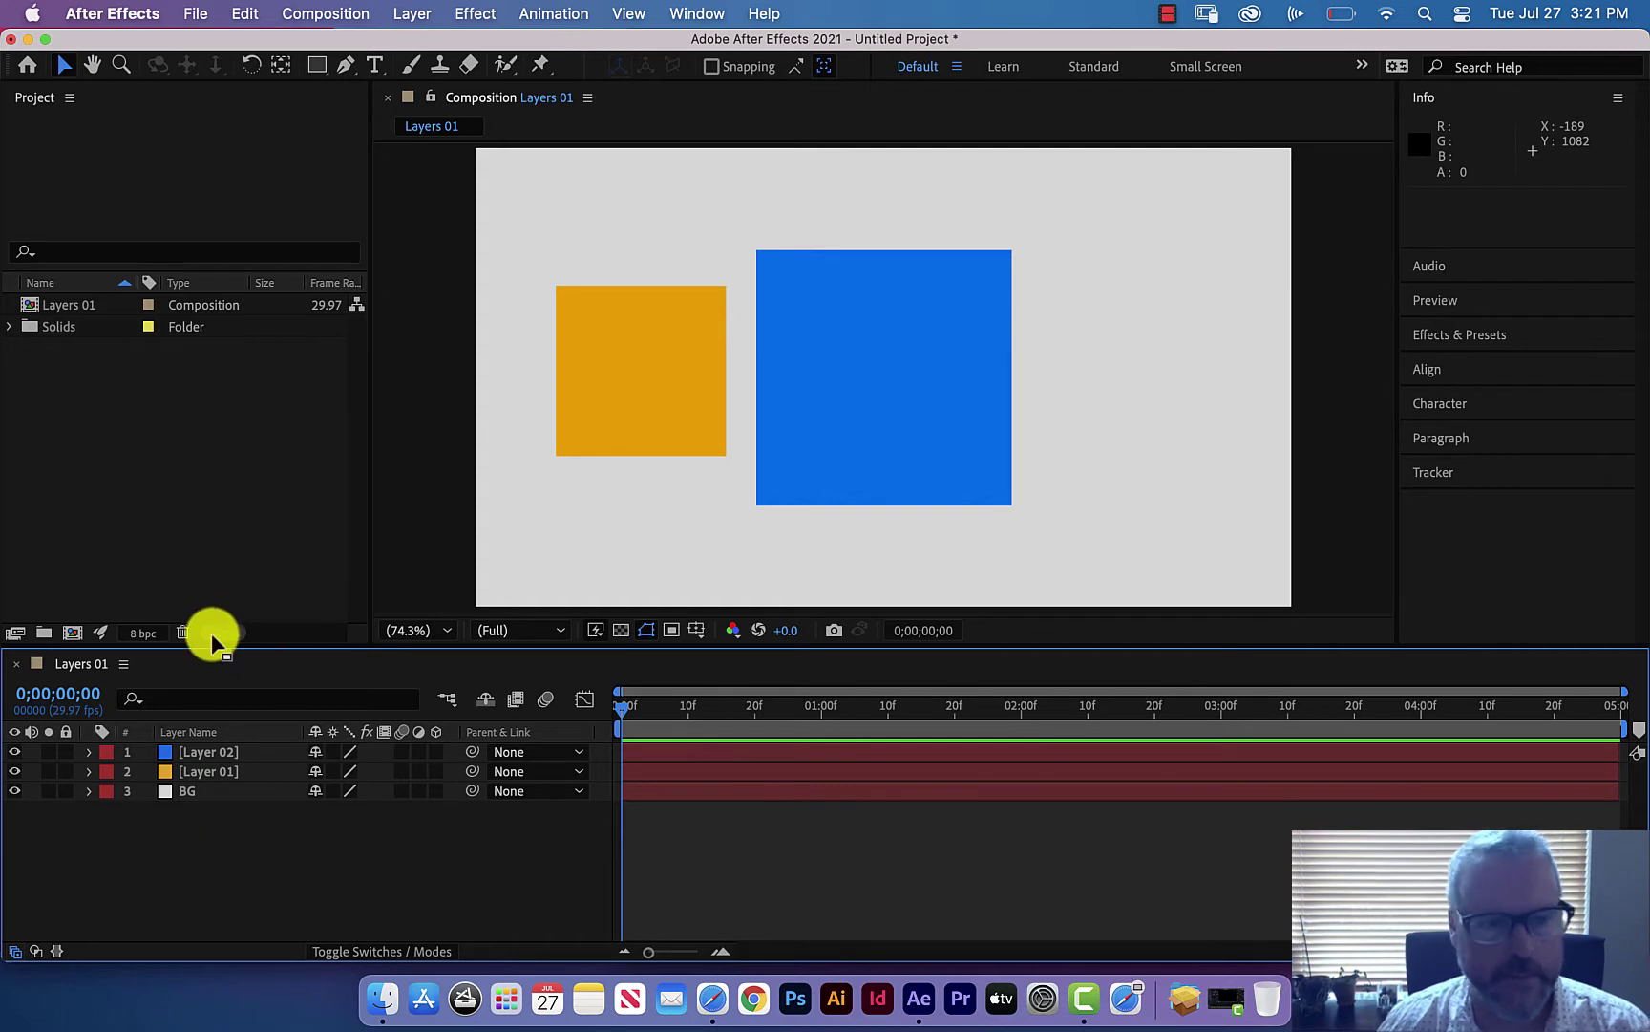
left_click(208, 793)
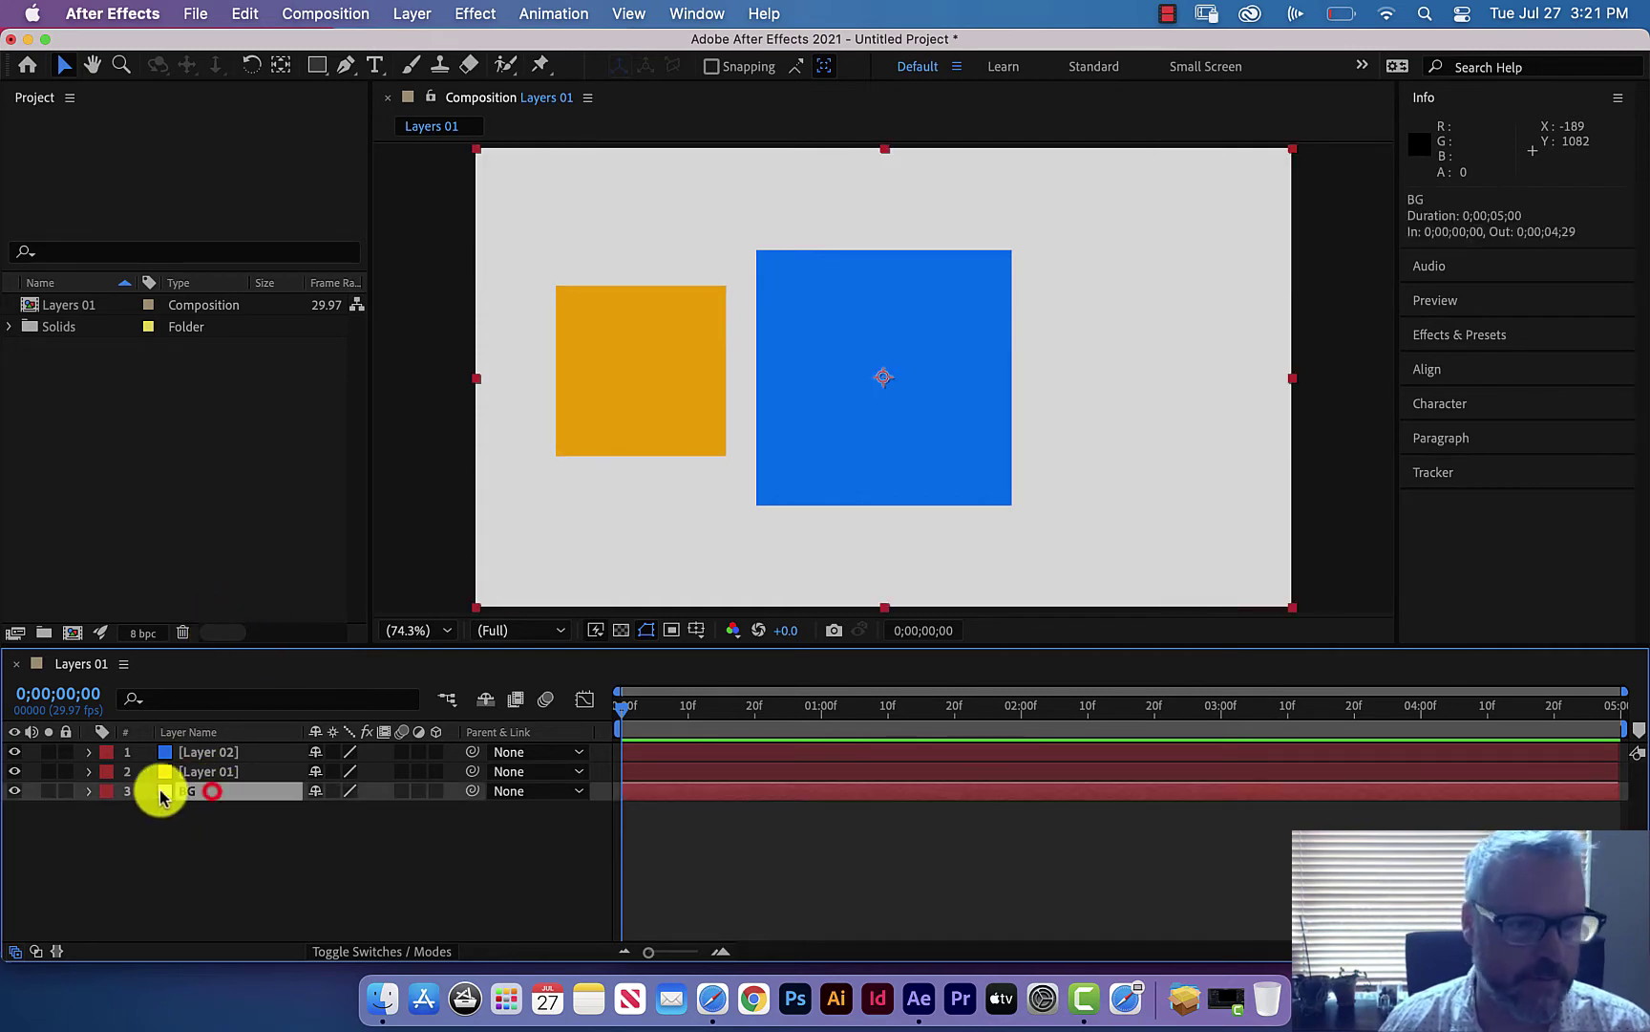
left_click(222, 877)
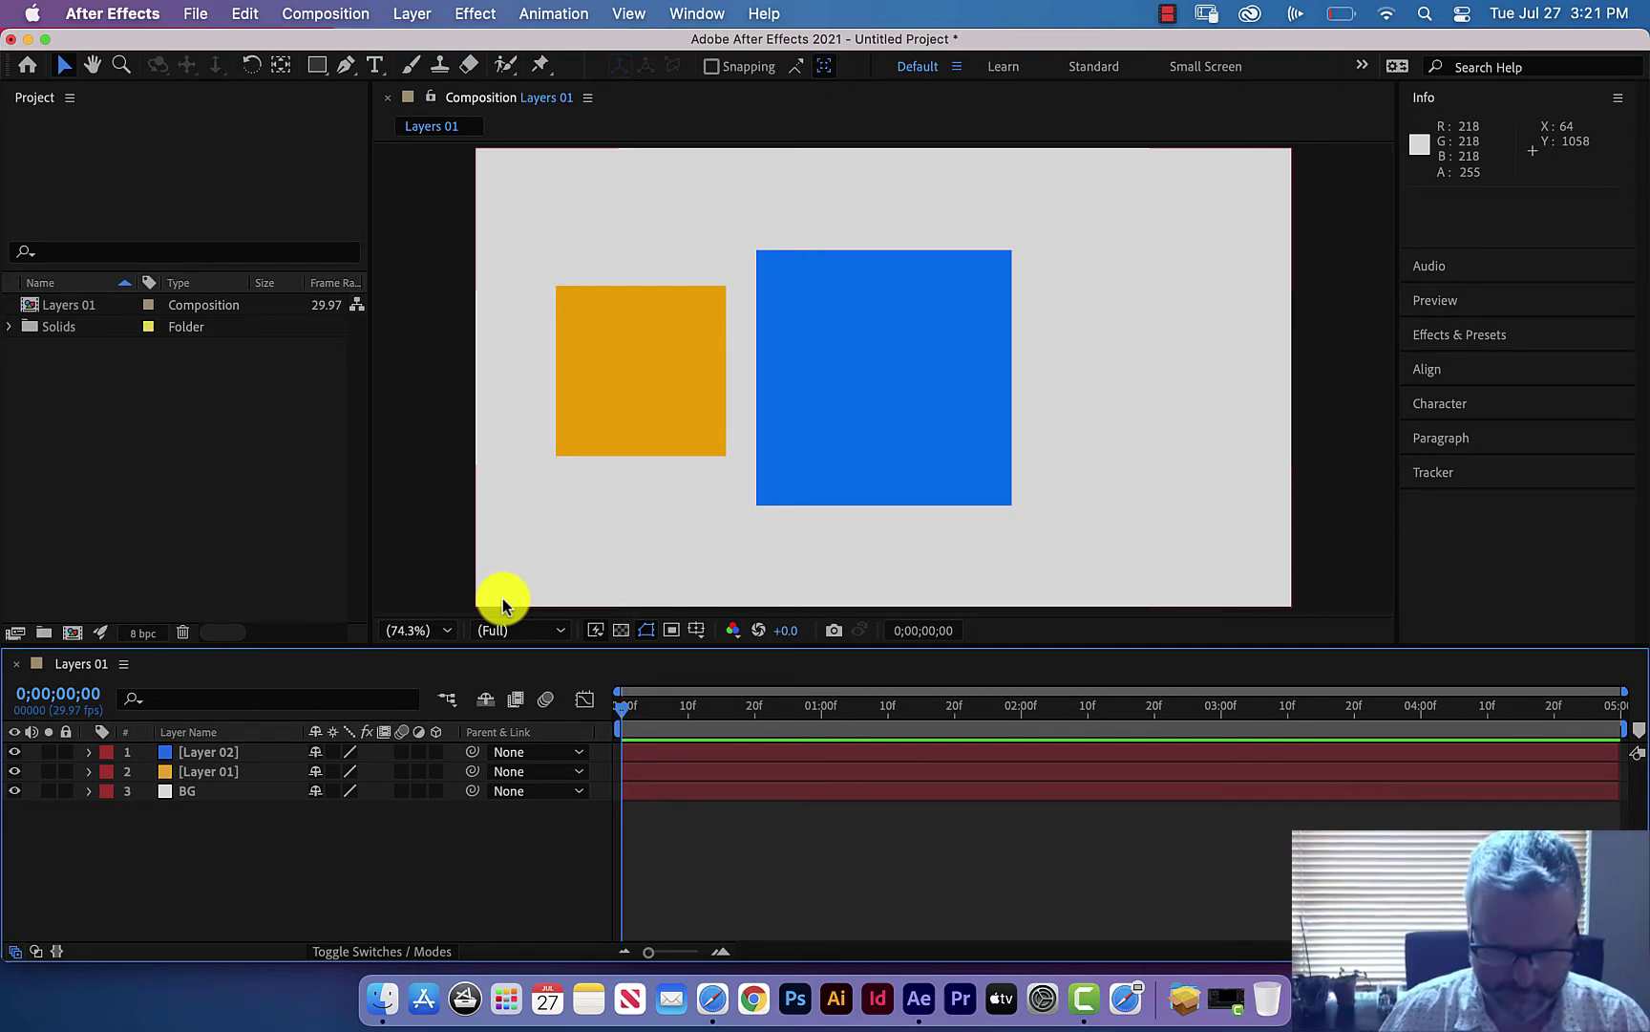
left_click(67, 790)
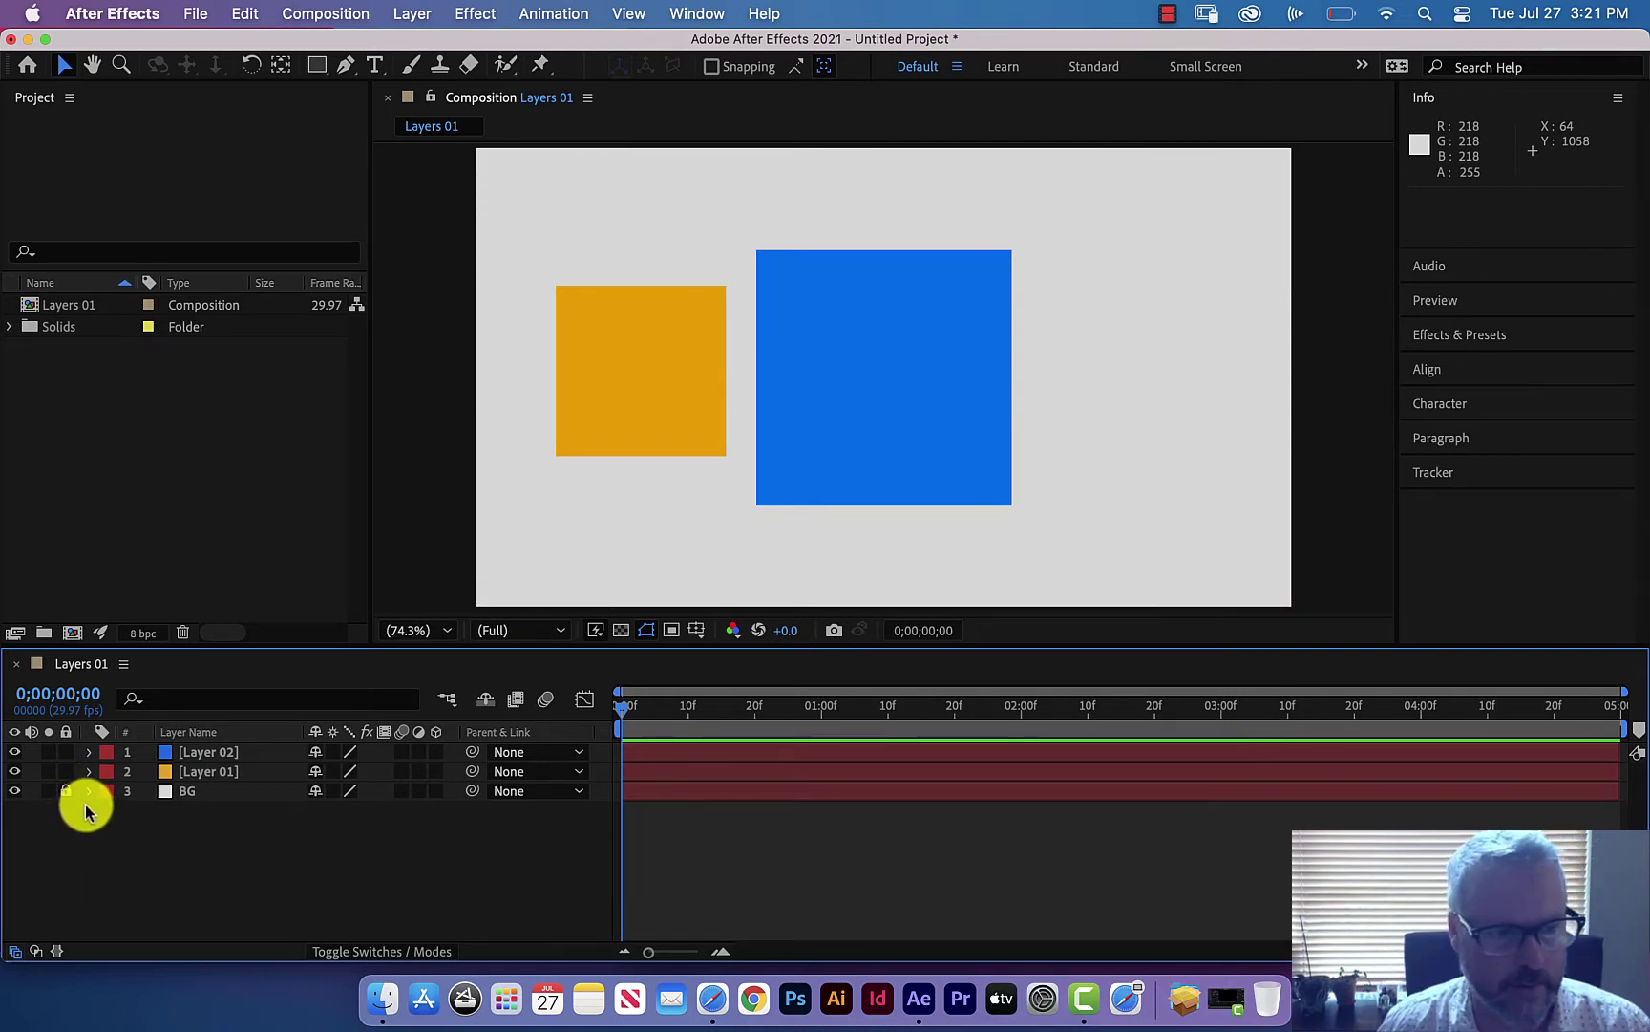
left_click(13, 327)
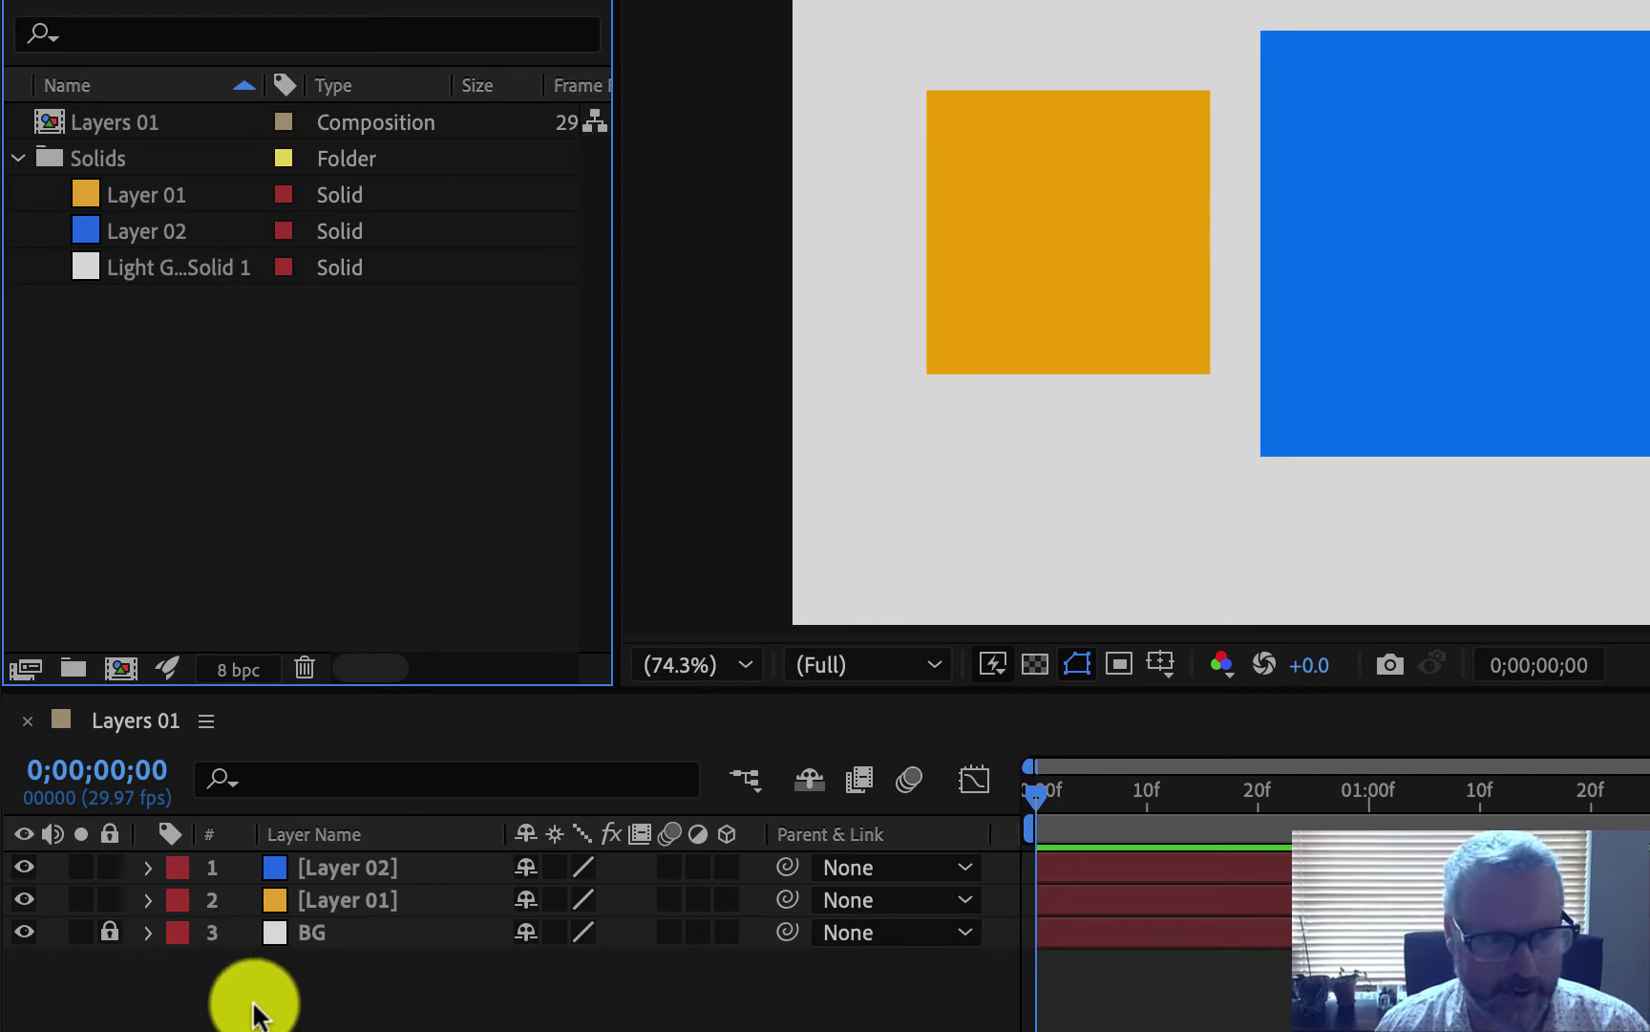
Step: Switch the timeline's name column repeatedly between source names and layer names to compare how the three layers are listed
left_click(338, 855)
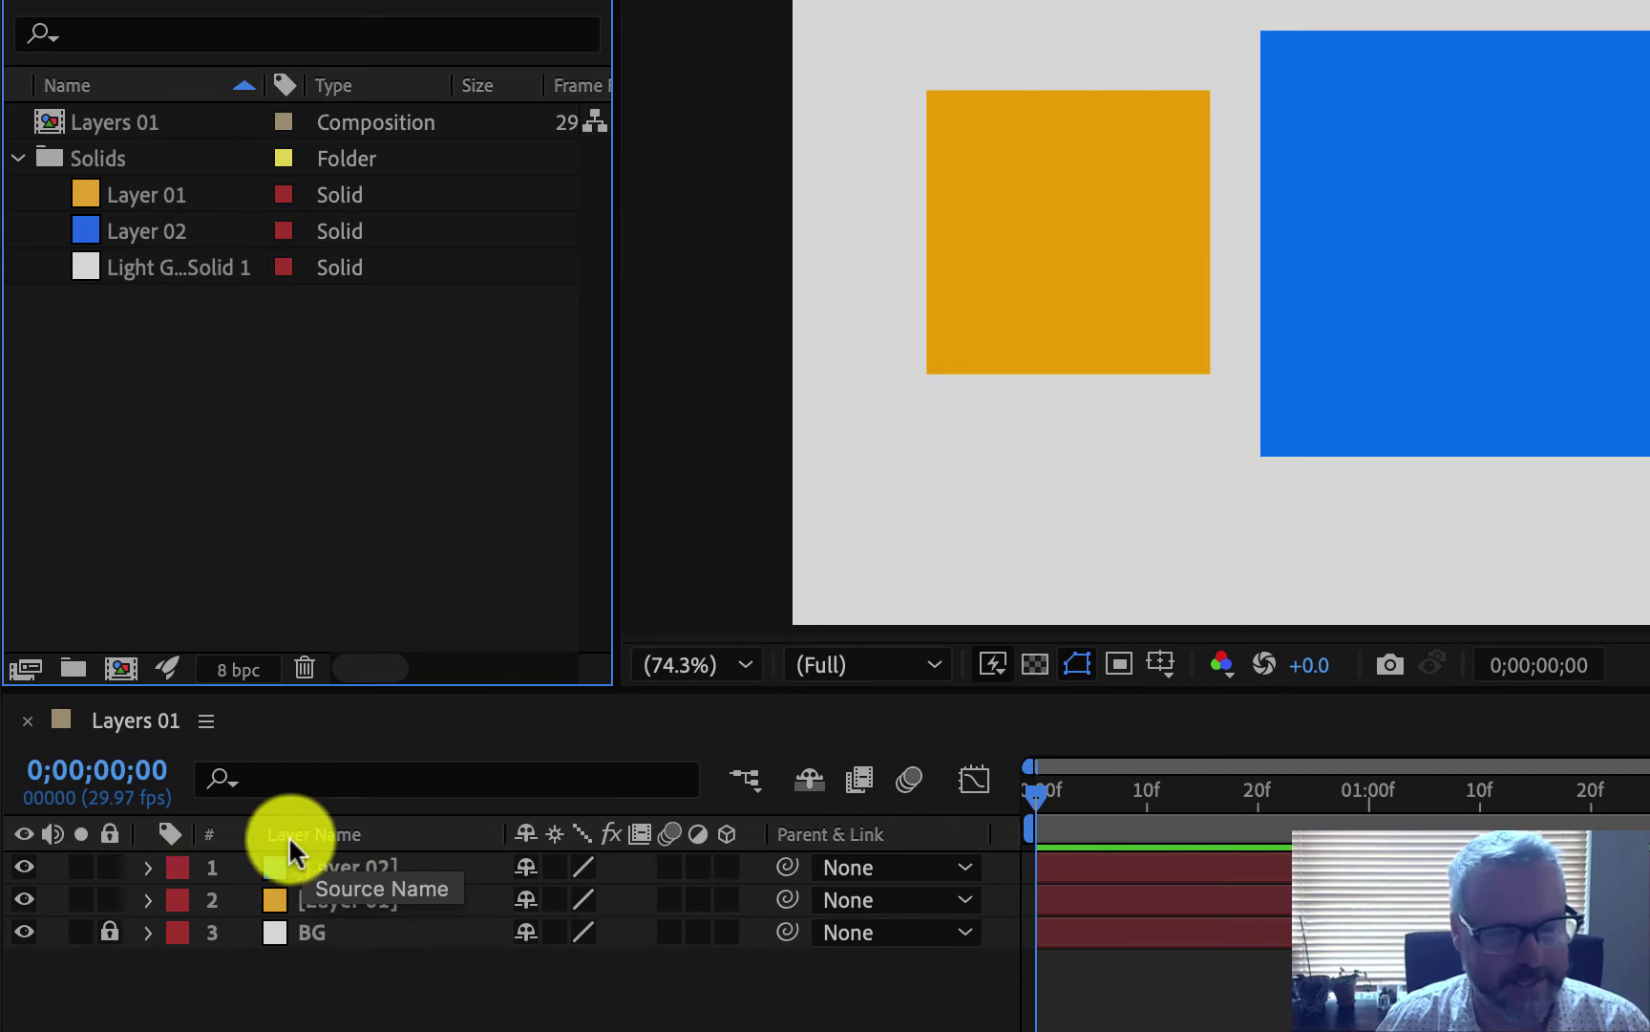
left_click(352, 837)
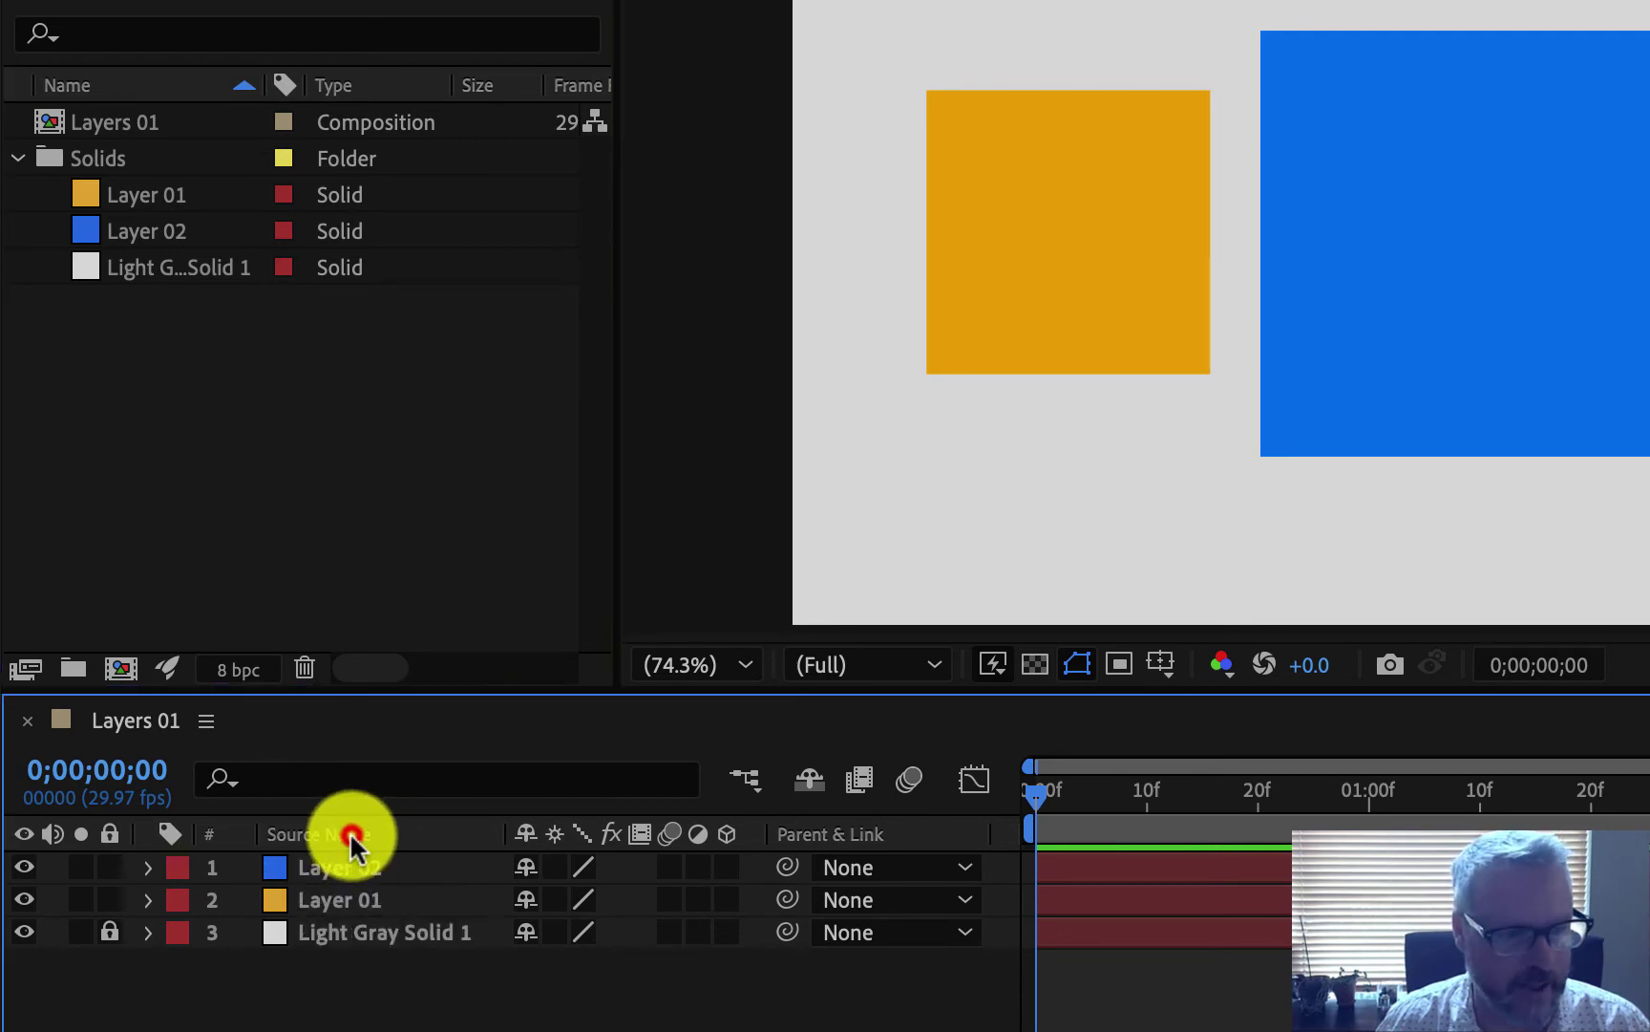
left_click(407, 833)
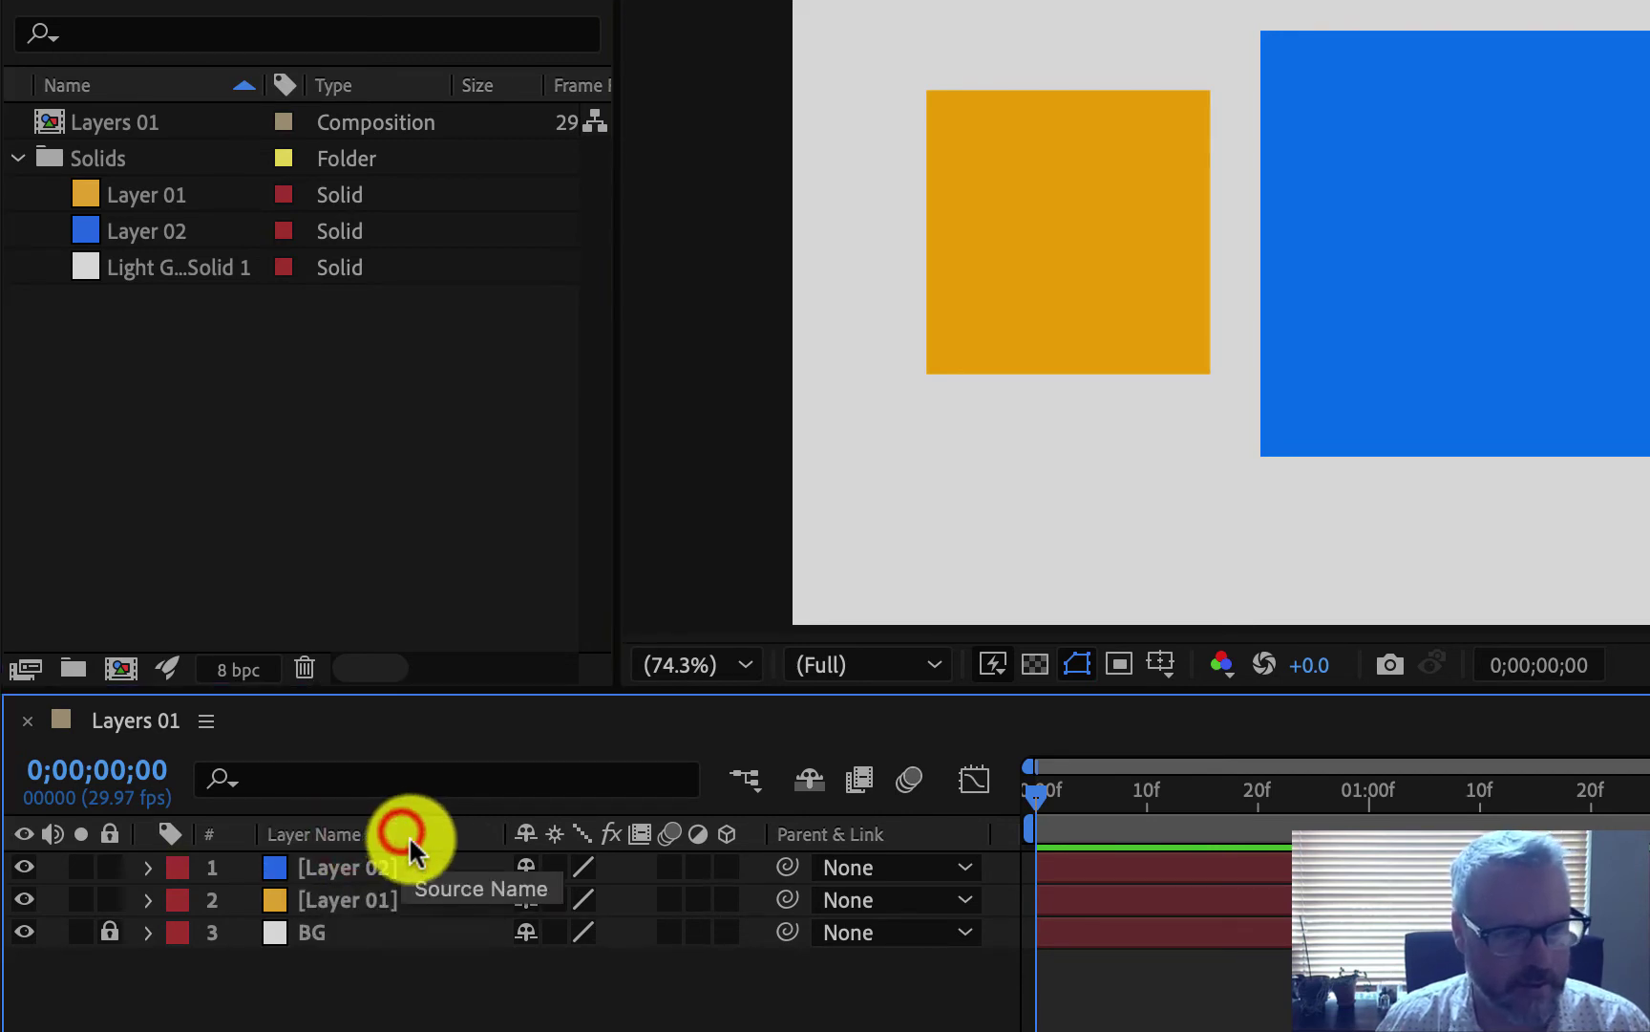
left_click(403, 833)
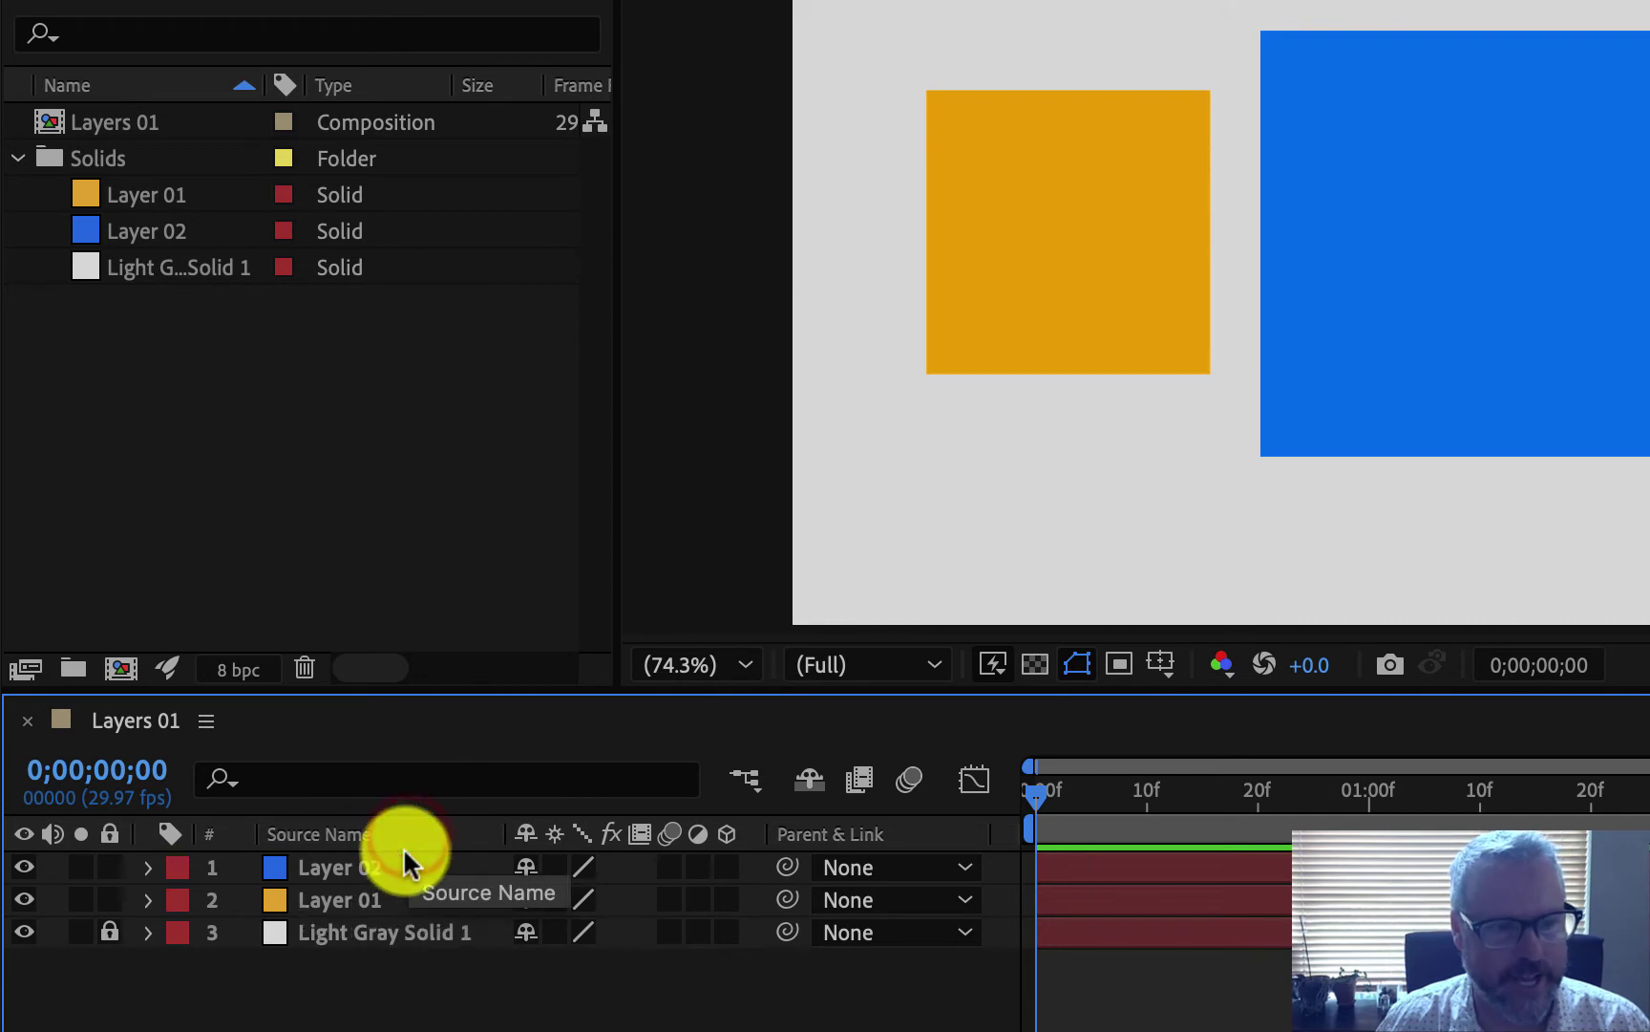
left_click(405, 838)
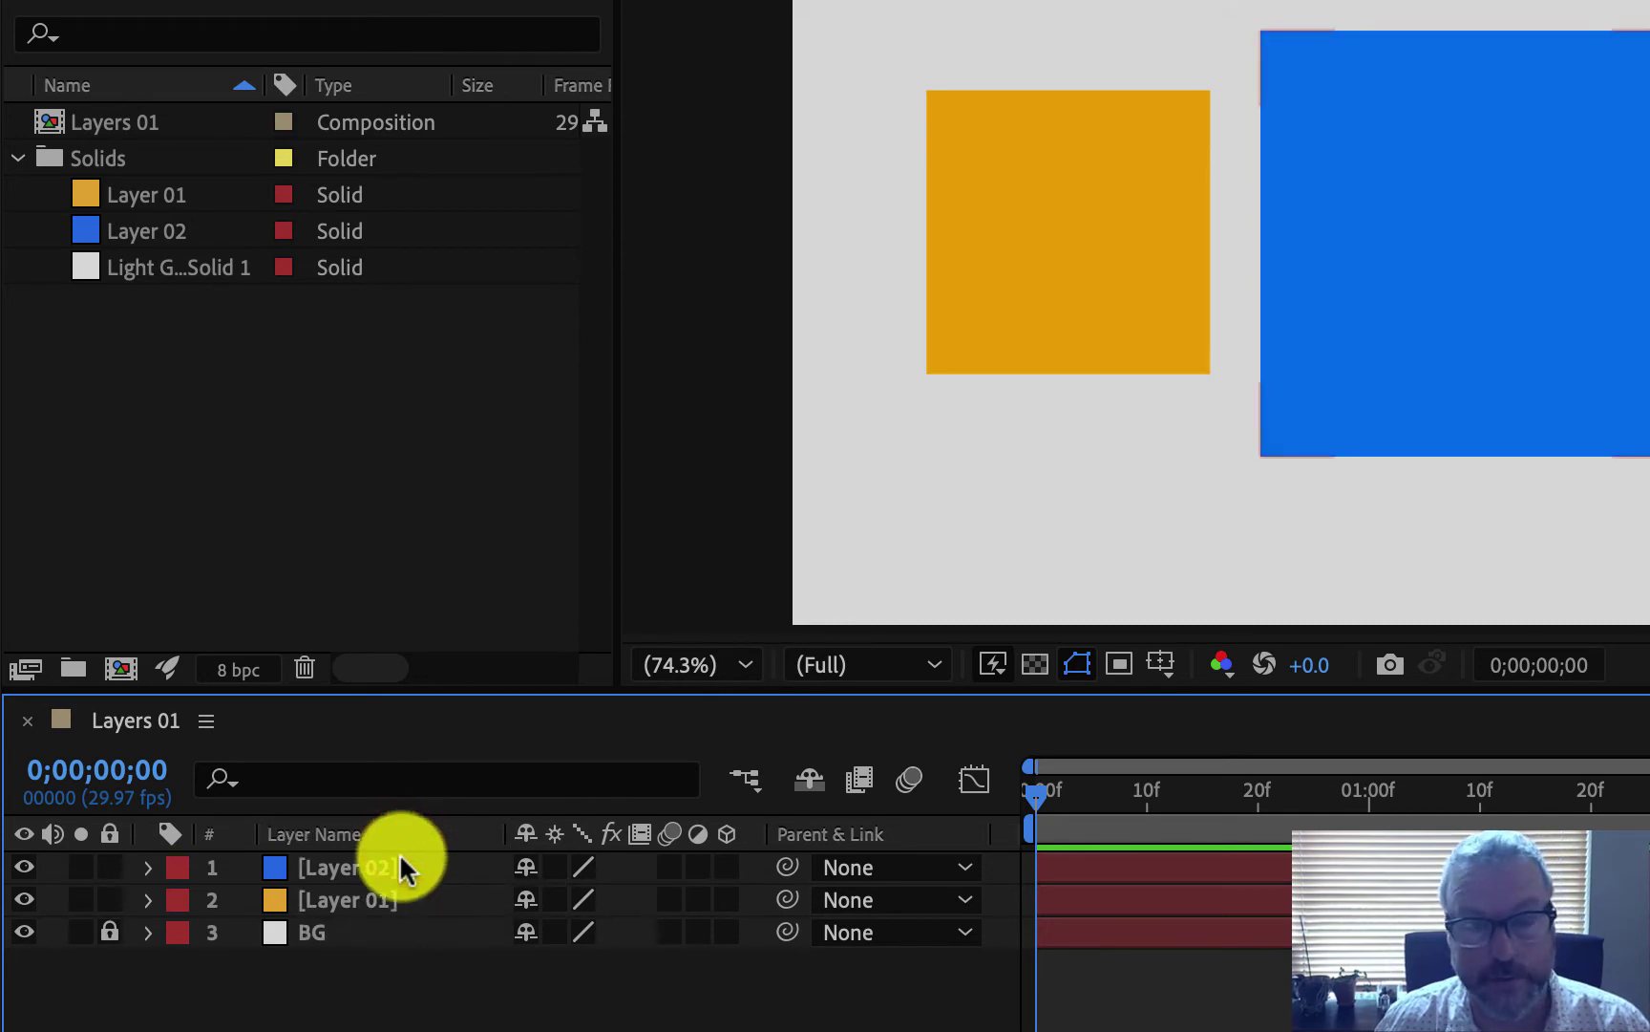
left_click(392, 837)
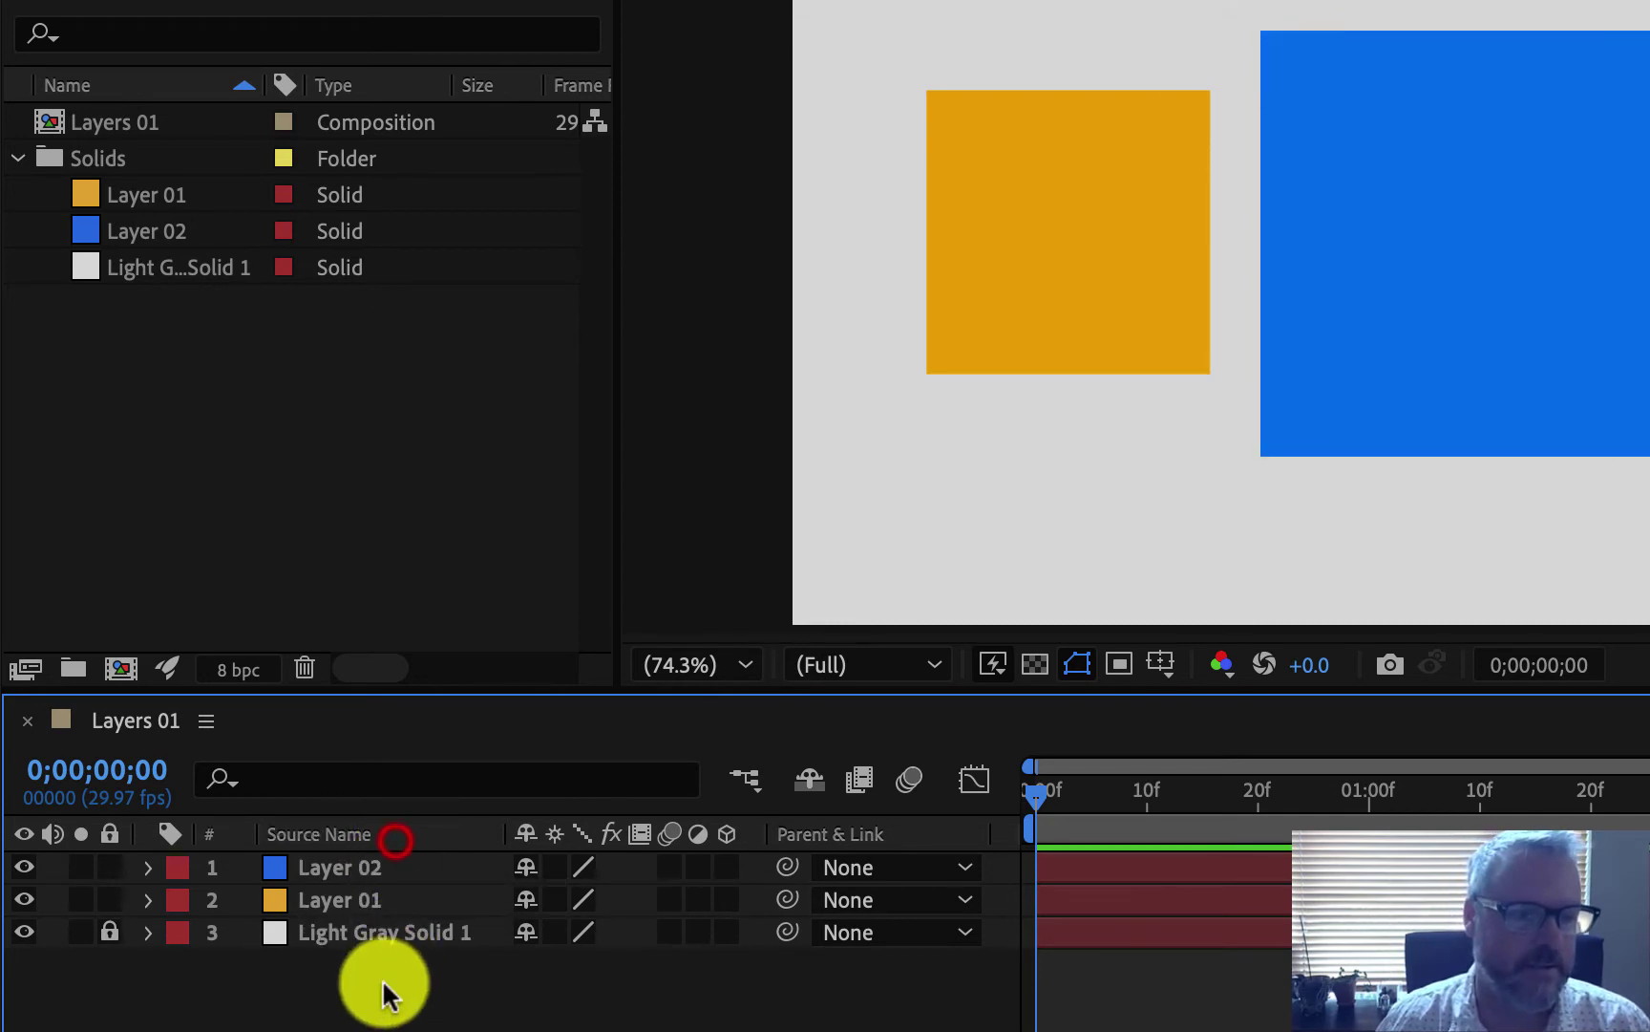
left_click(411, 833)
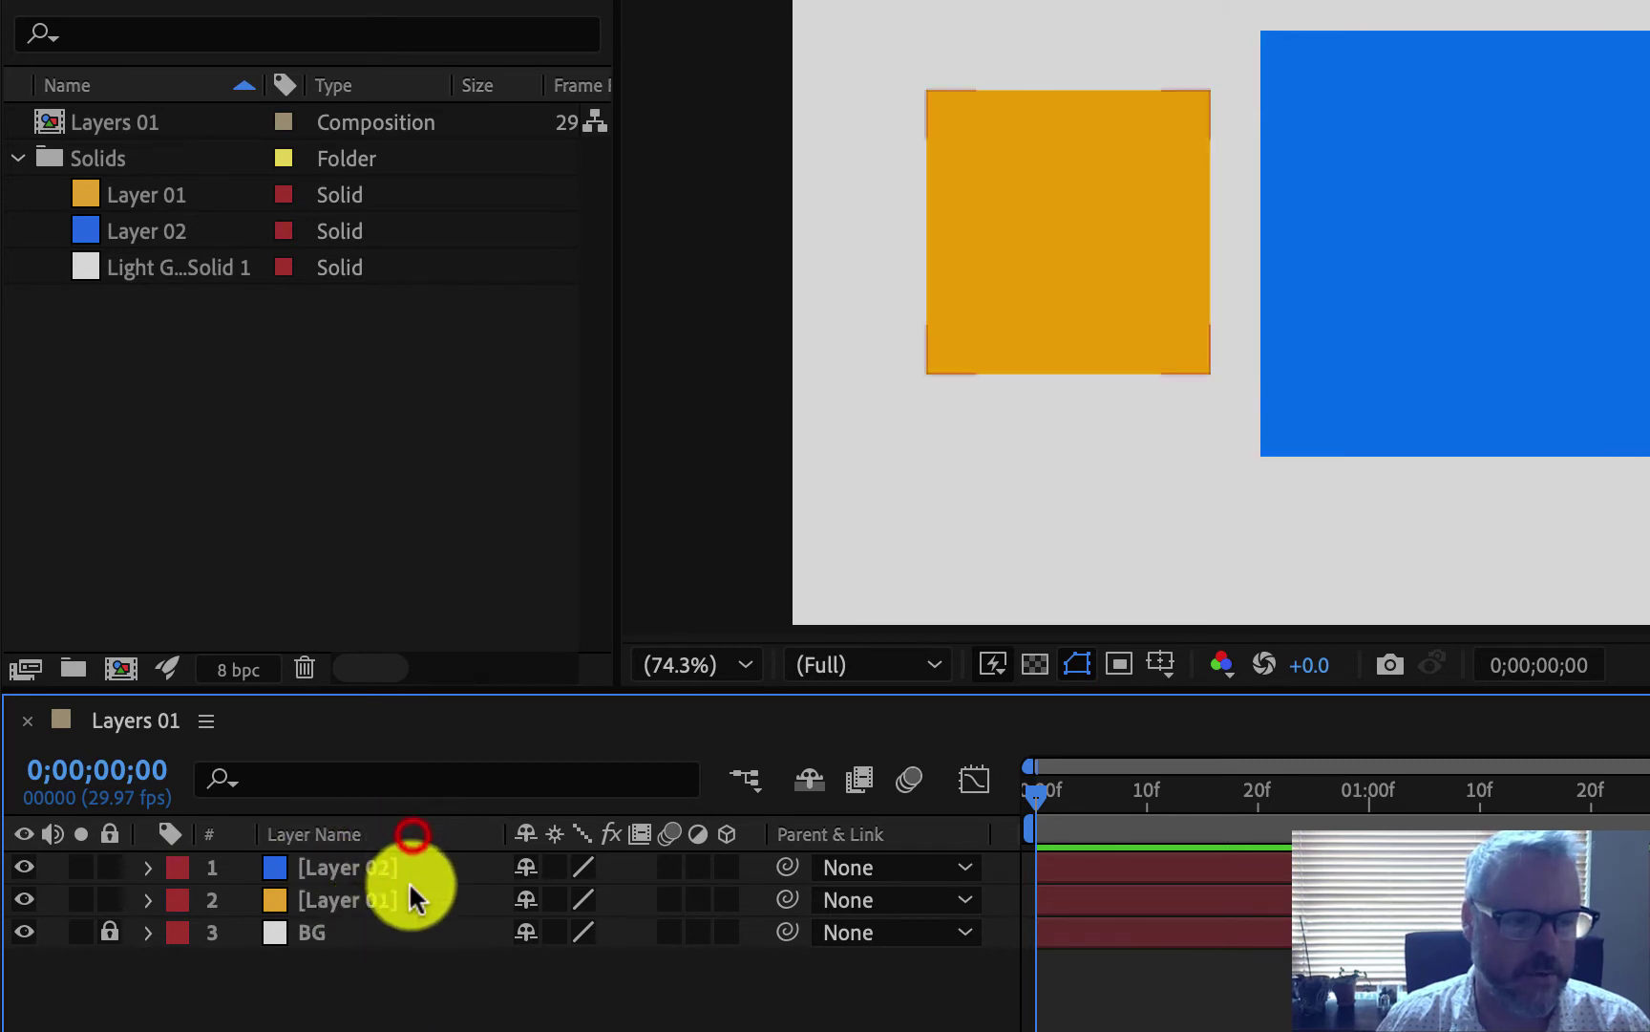
left_click(378, 864)
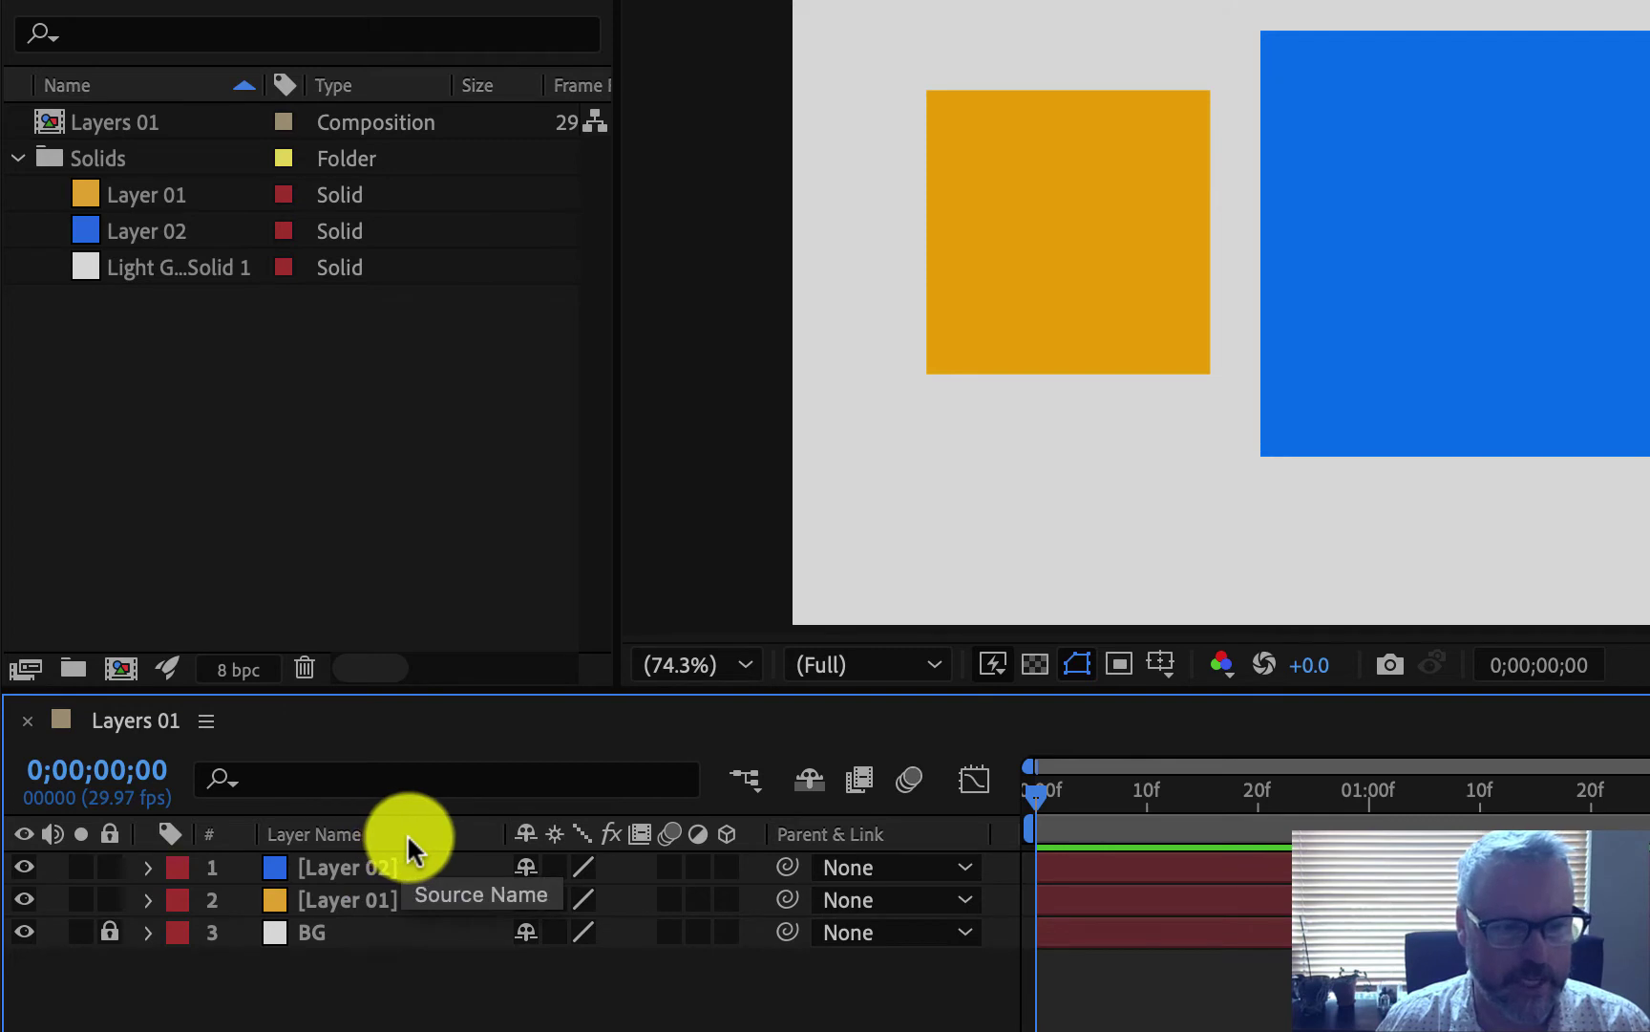
left_click(408, 833)
left_click(408, 836)
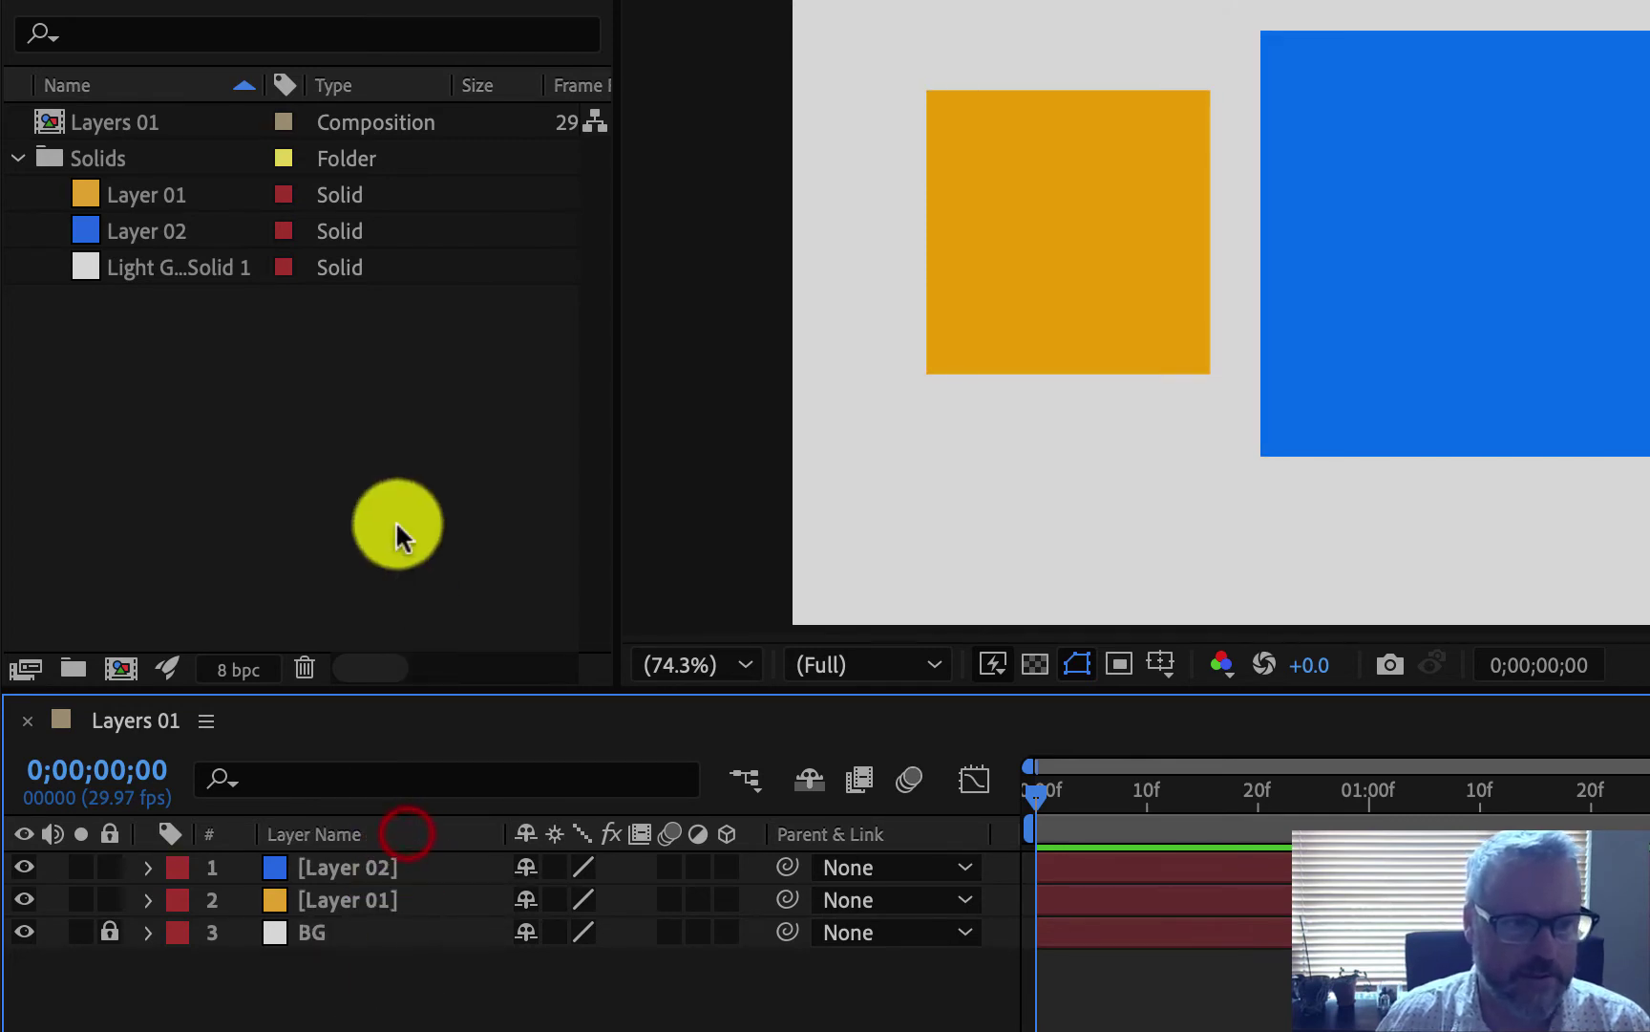
Step: Rename the light gray source solid in the project's Solids folder as BG
left_click(171, 269)
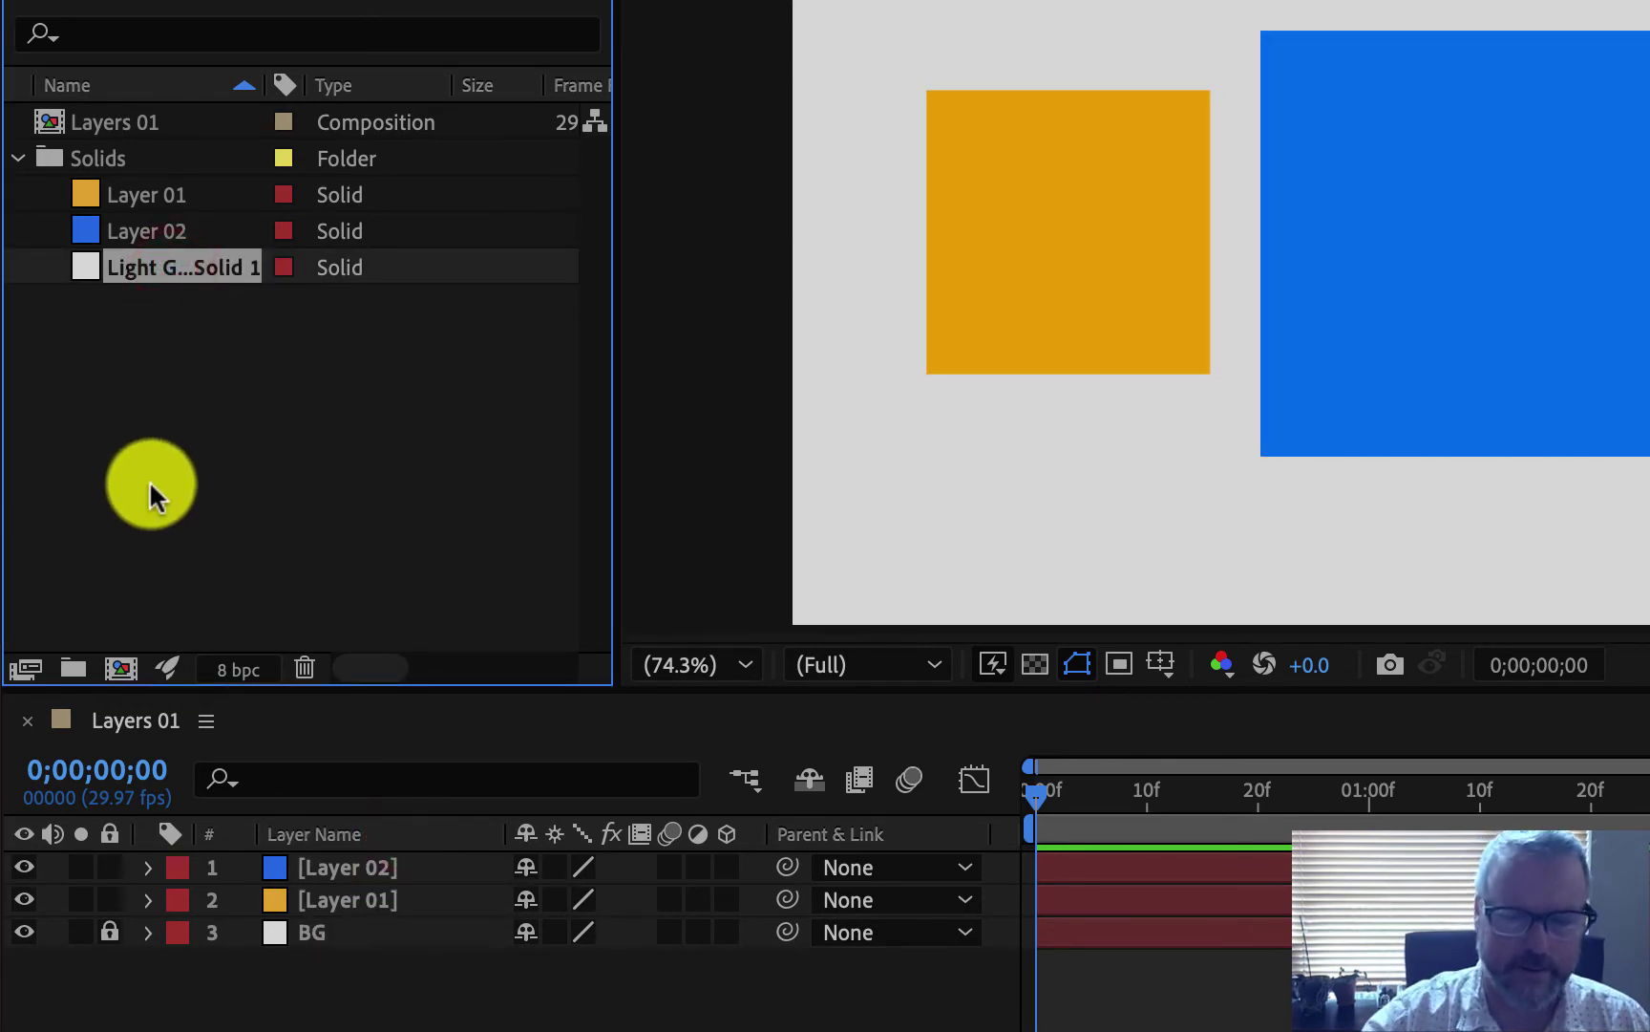
key("Return")
type("BG")
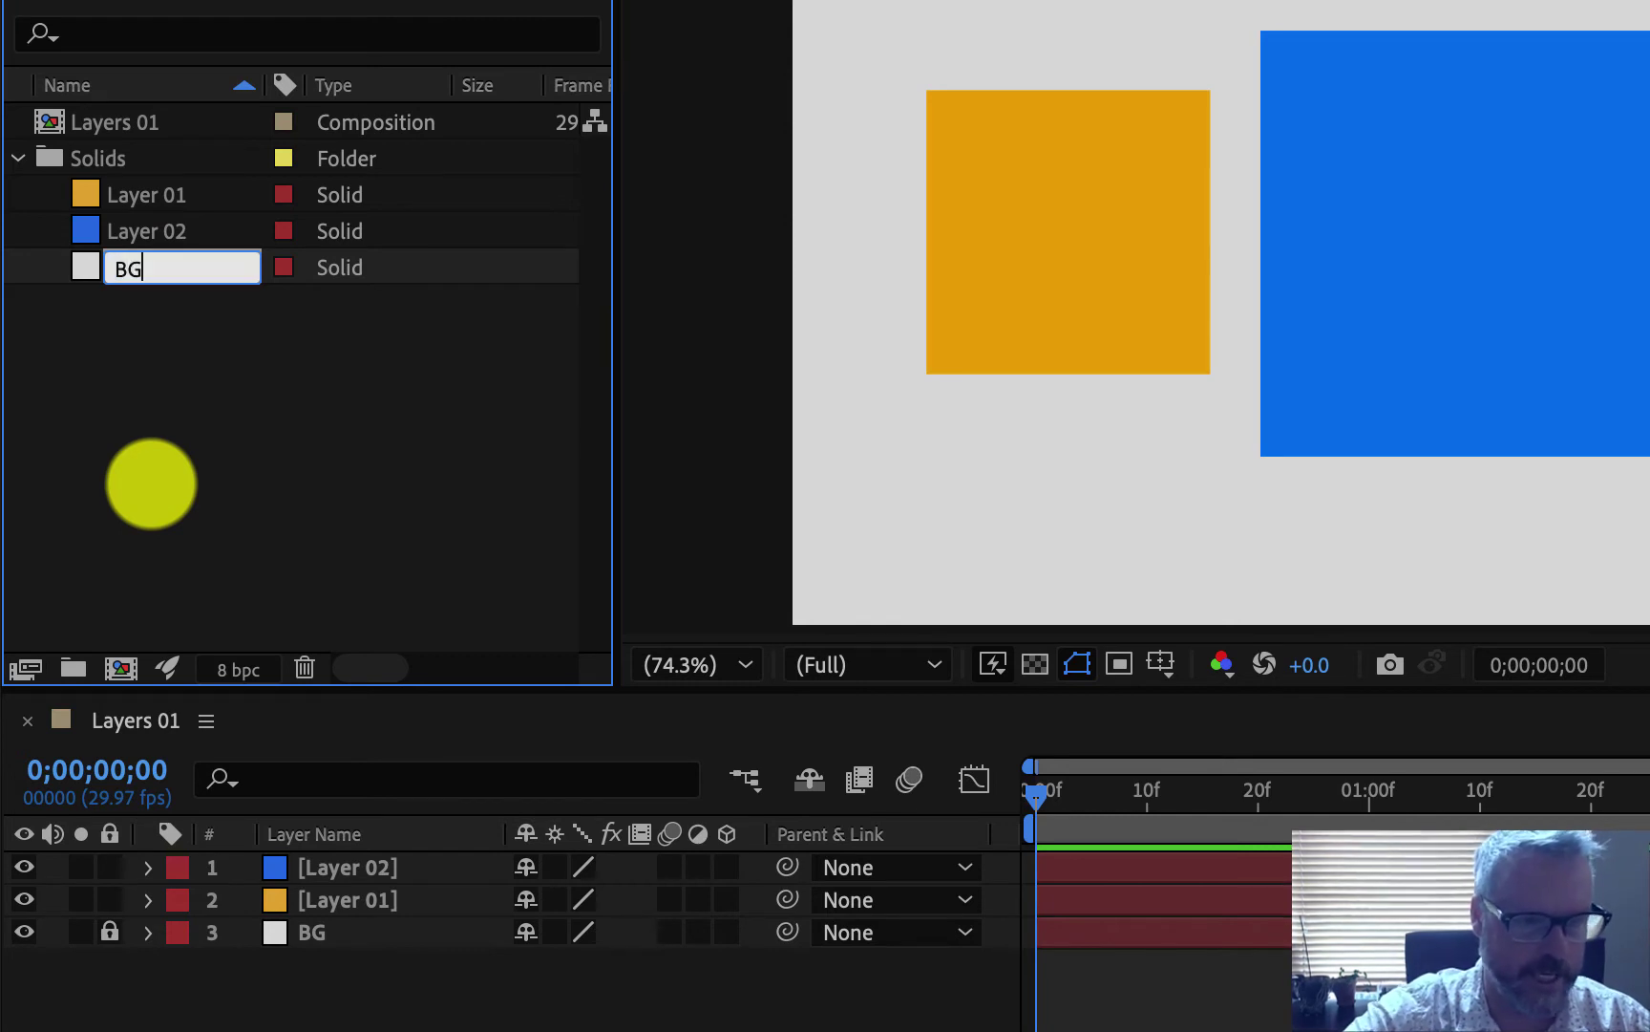
key("Return")
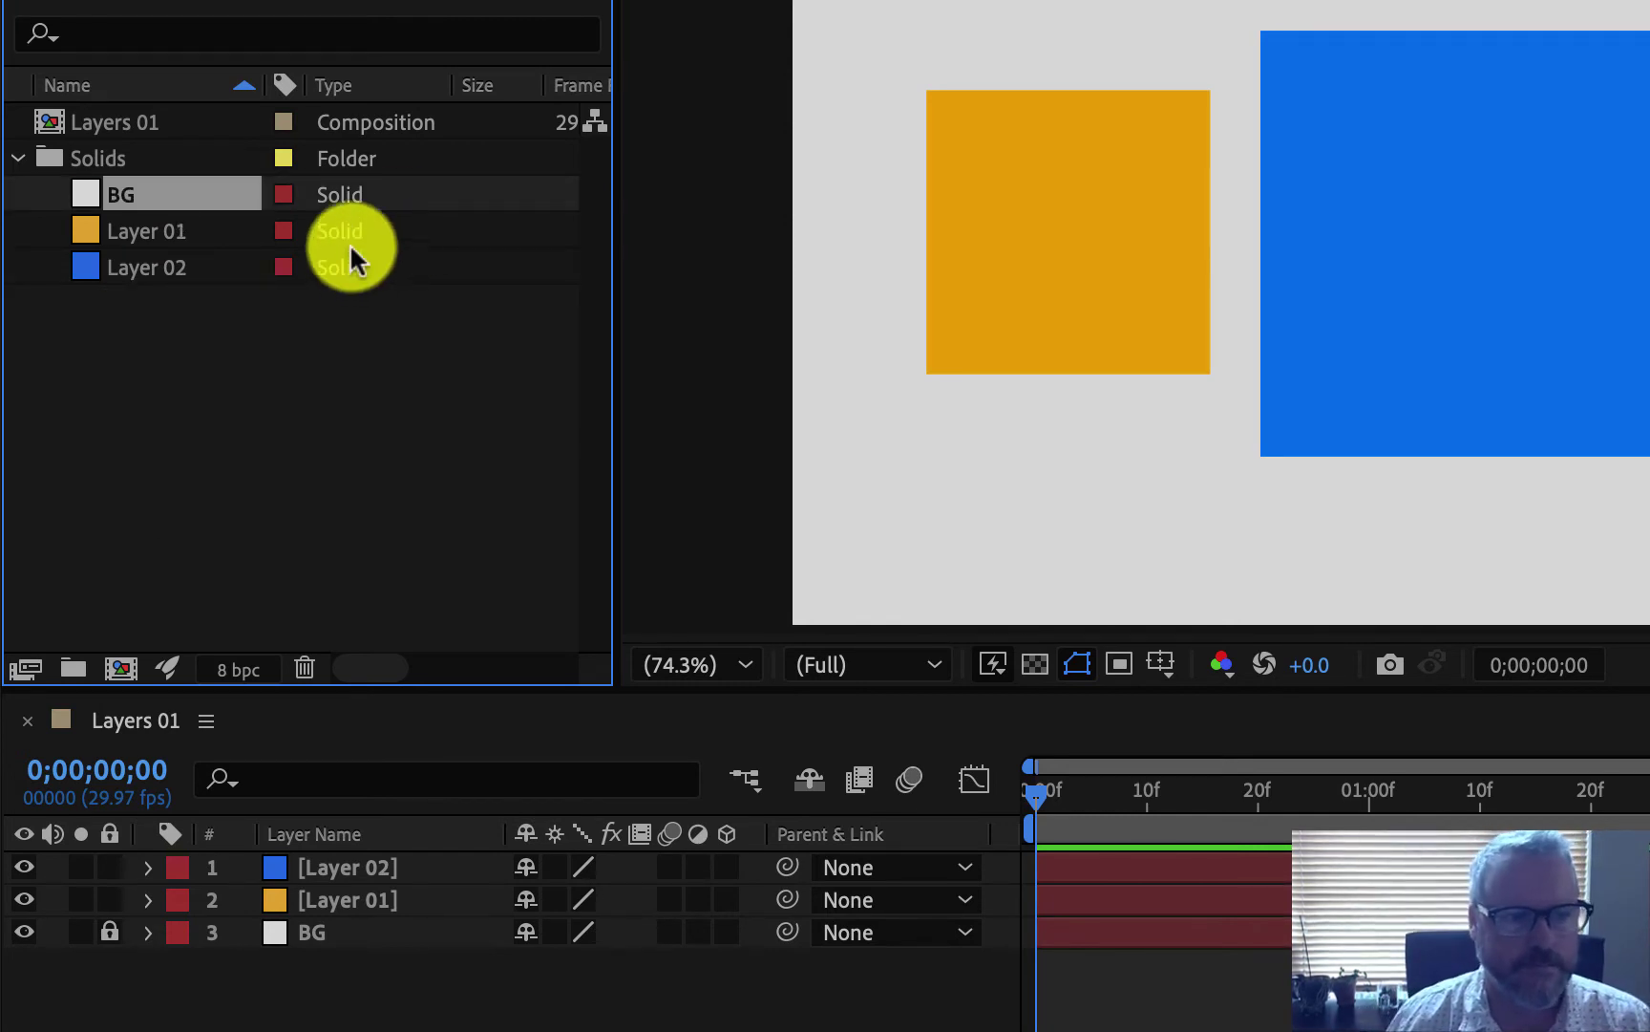
Step: Compare the renamed solid's layer and source names in the timeline, ending with the source names displayed
left_click(359, 834)
left_click(375, 836)
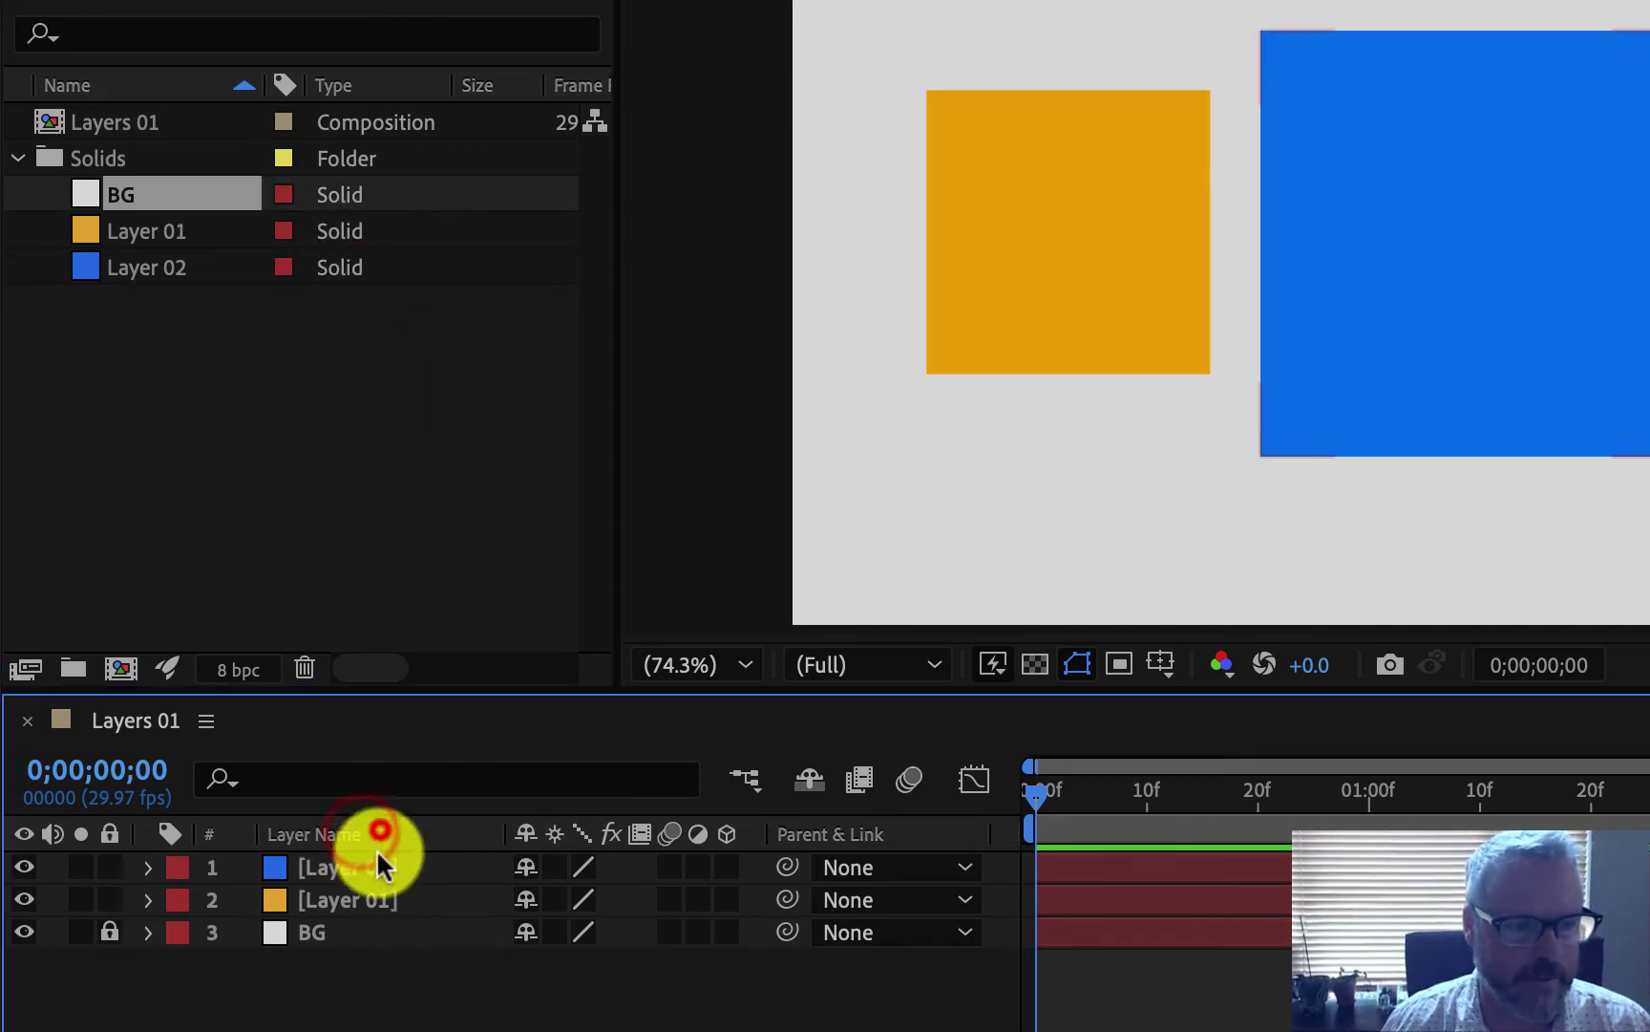
left_click(380, 831)
left_click(345, 836)
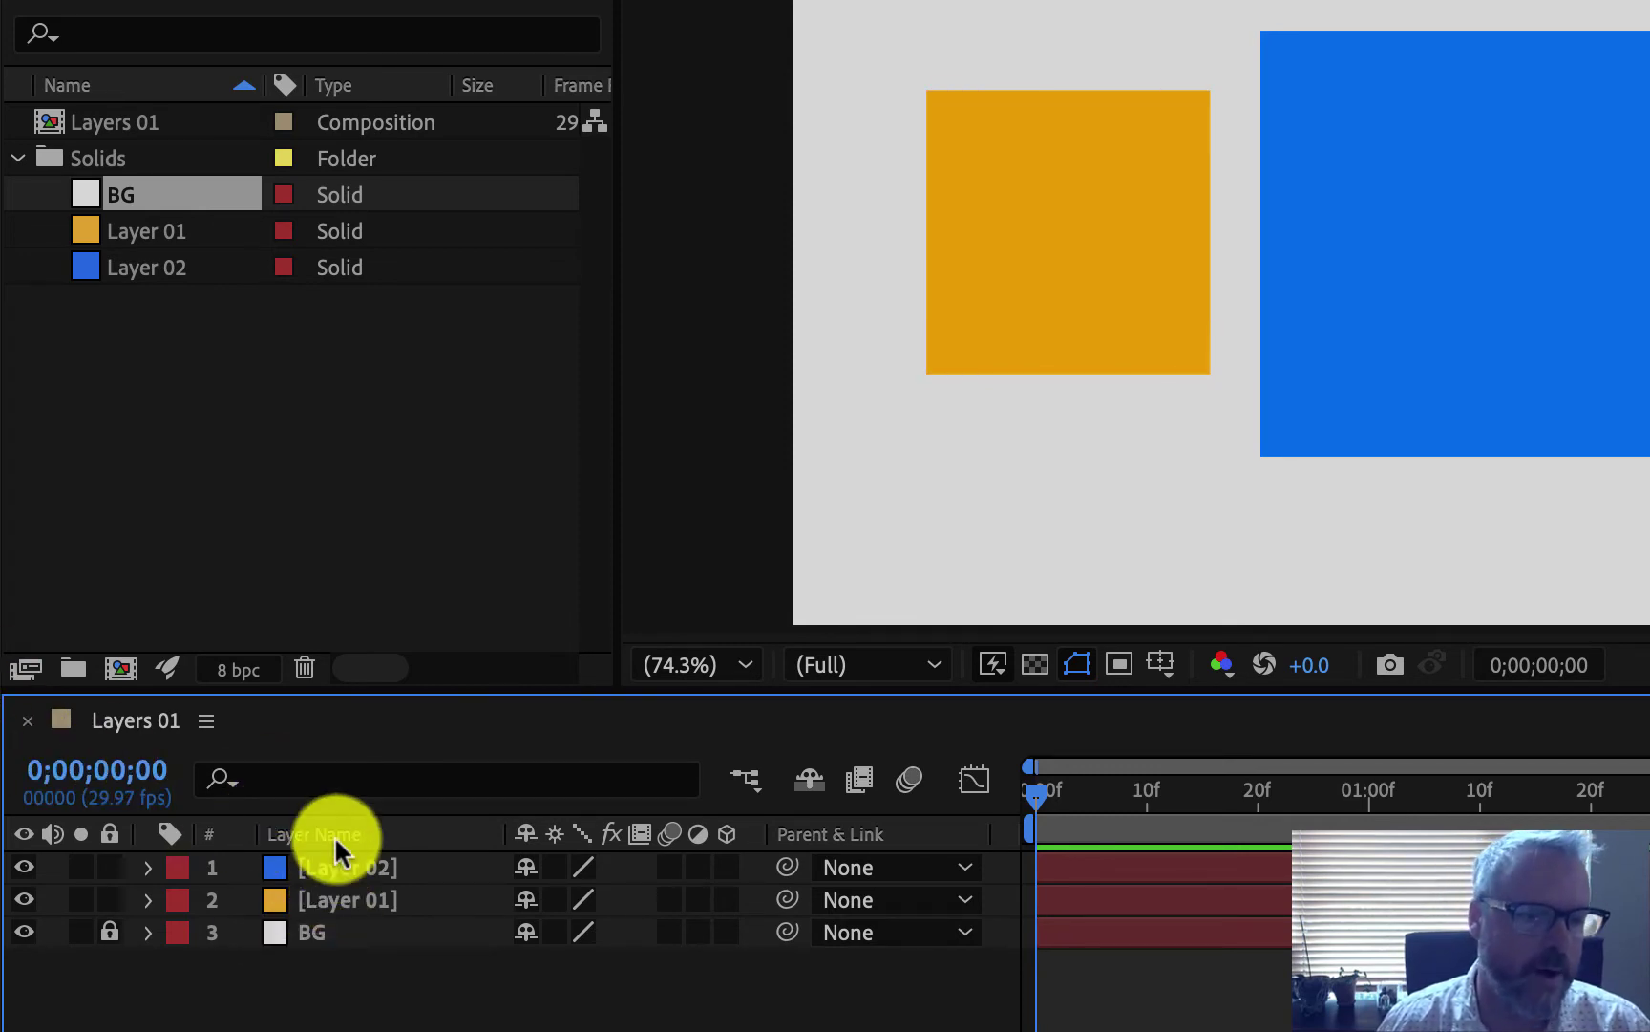
left_click(335, 837)
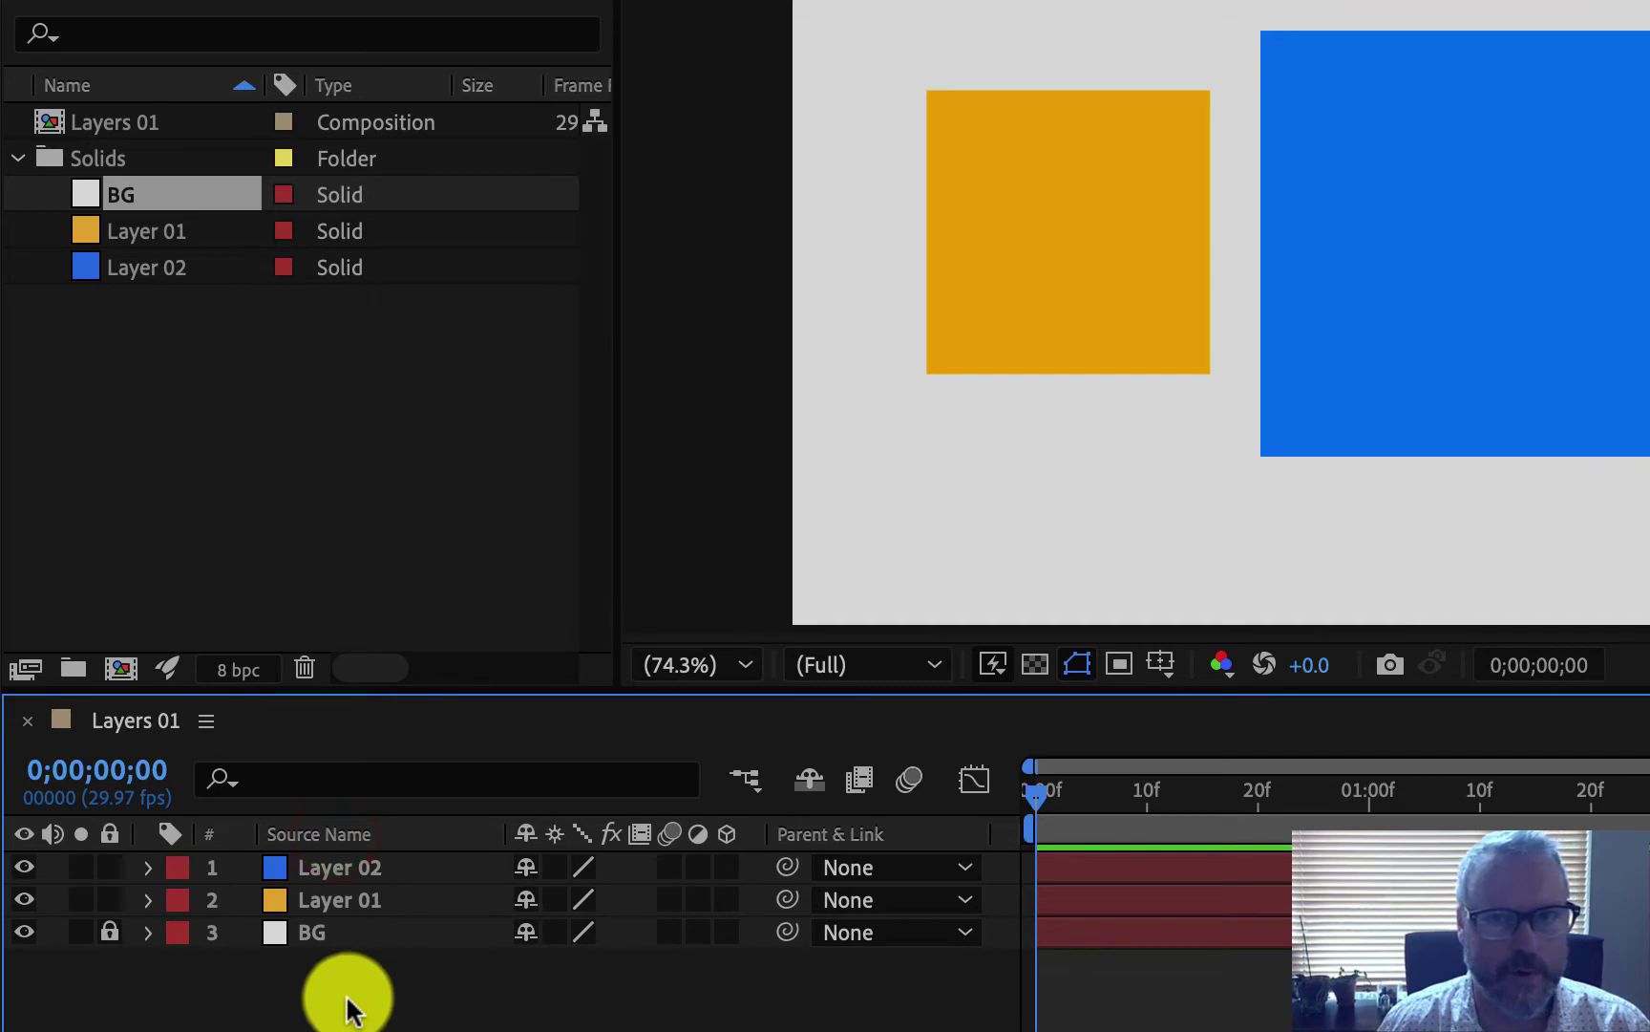
Step: Open Layer 01 in its own layer viewer and return to the Layers 01 composition
left_click(335, 899)
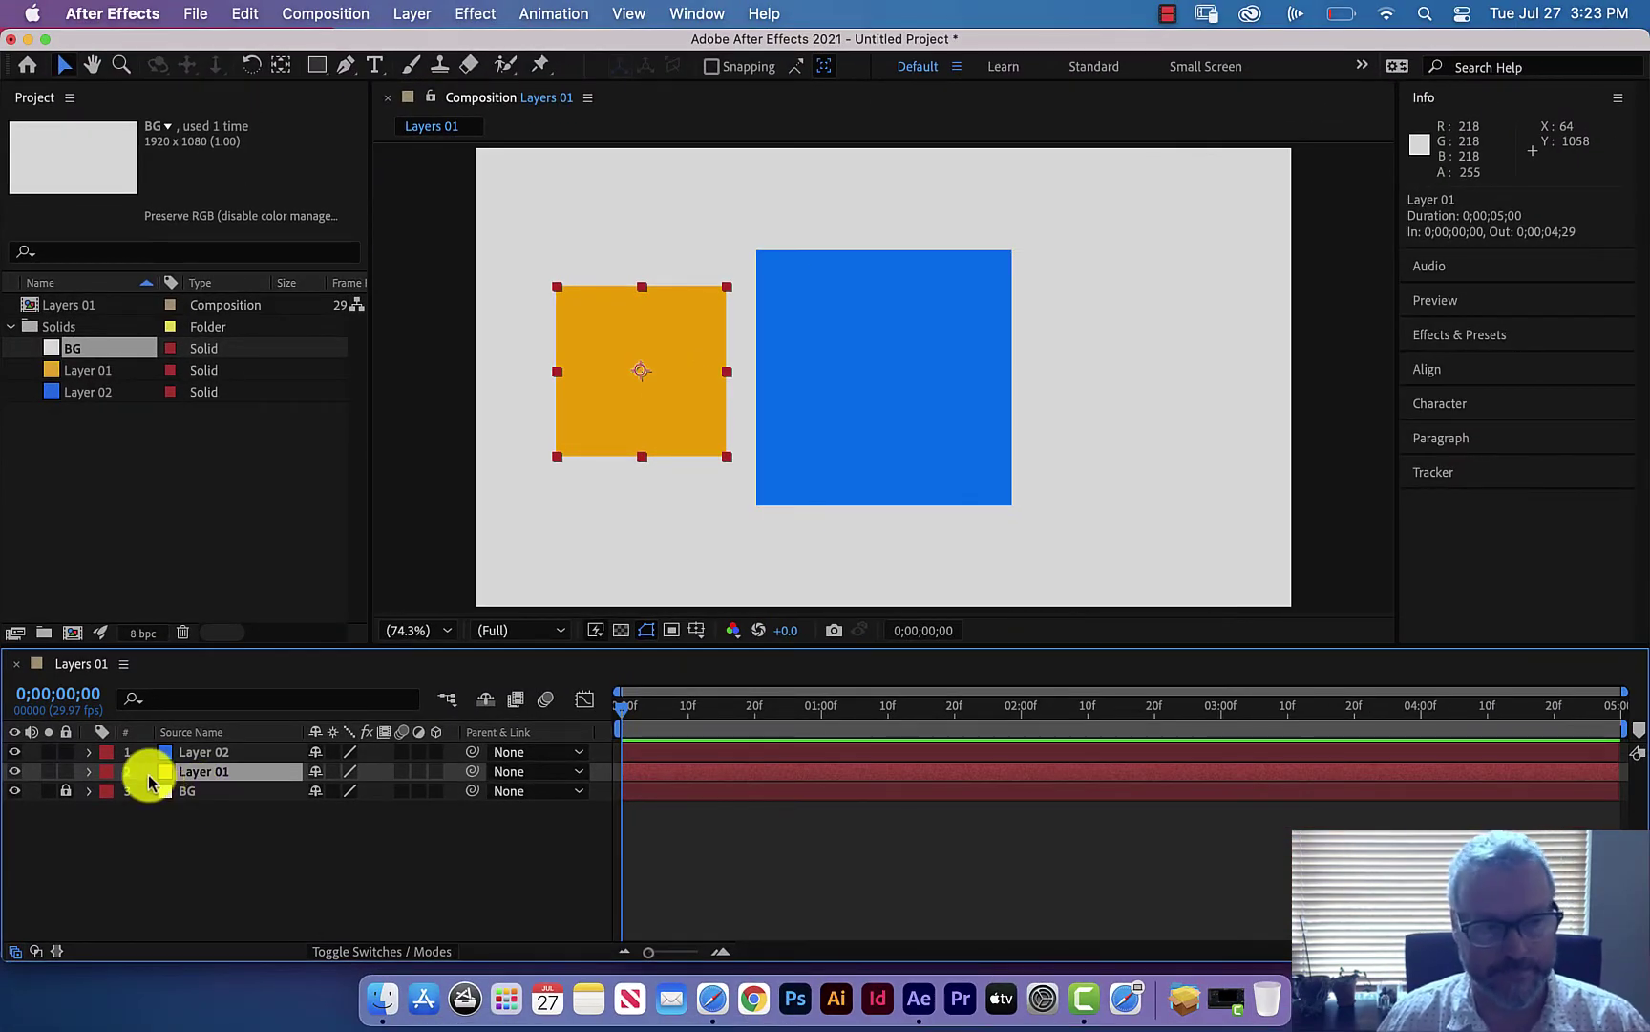
double_click(204, 773)
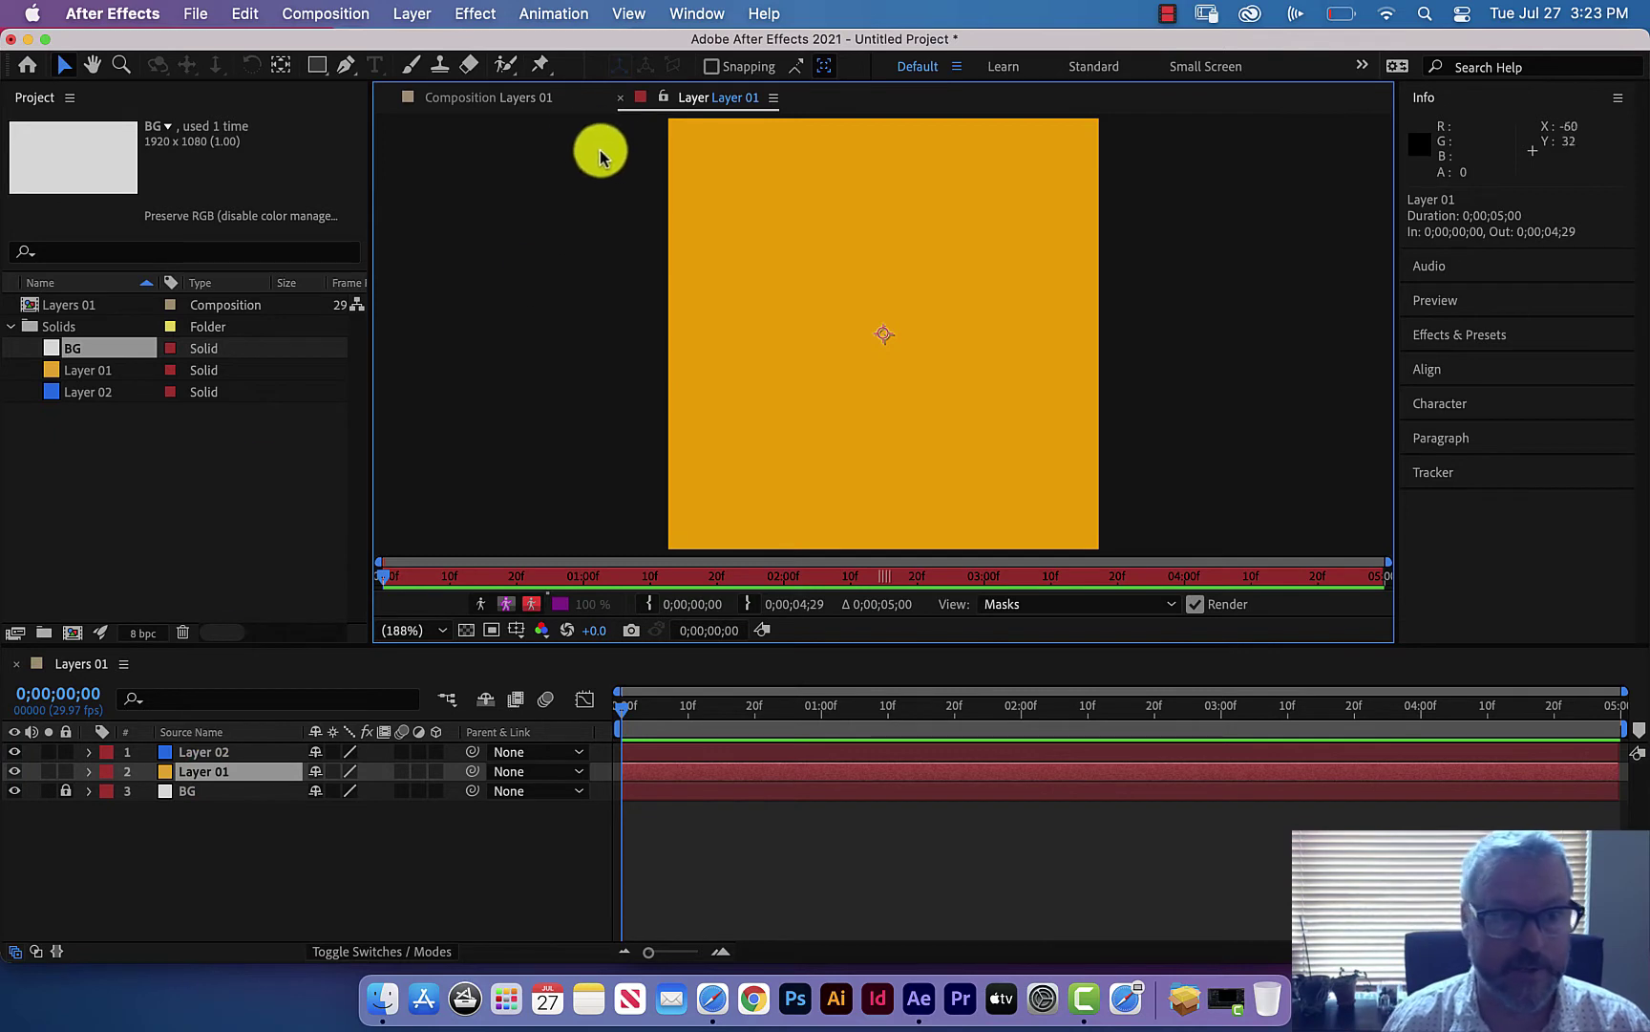
left_click(621, 98)
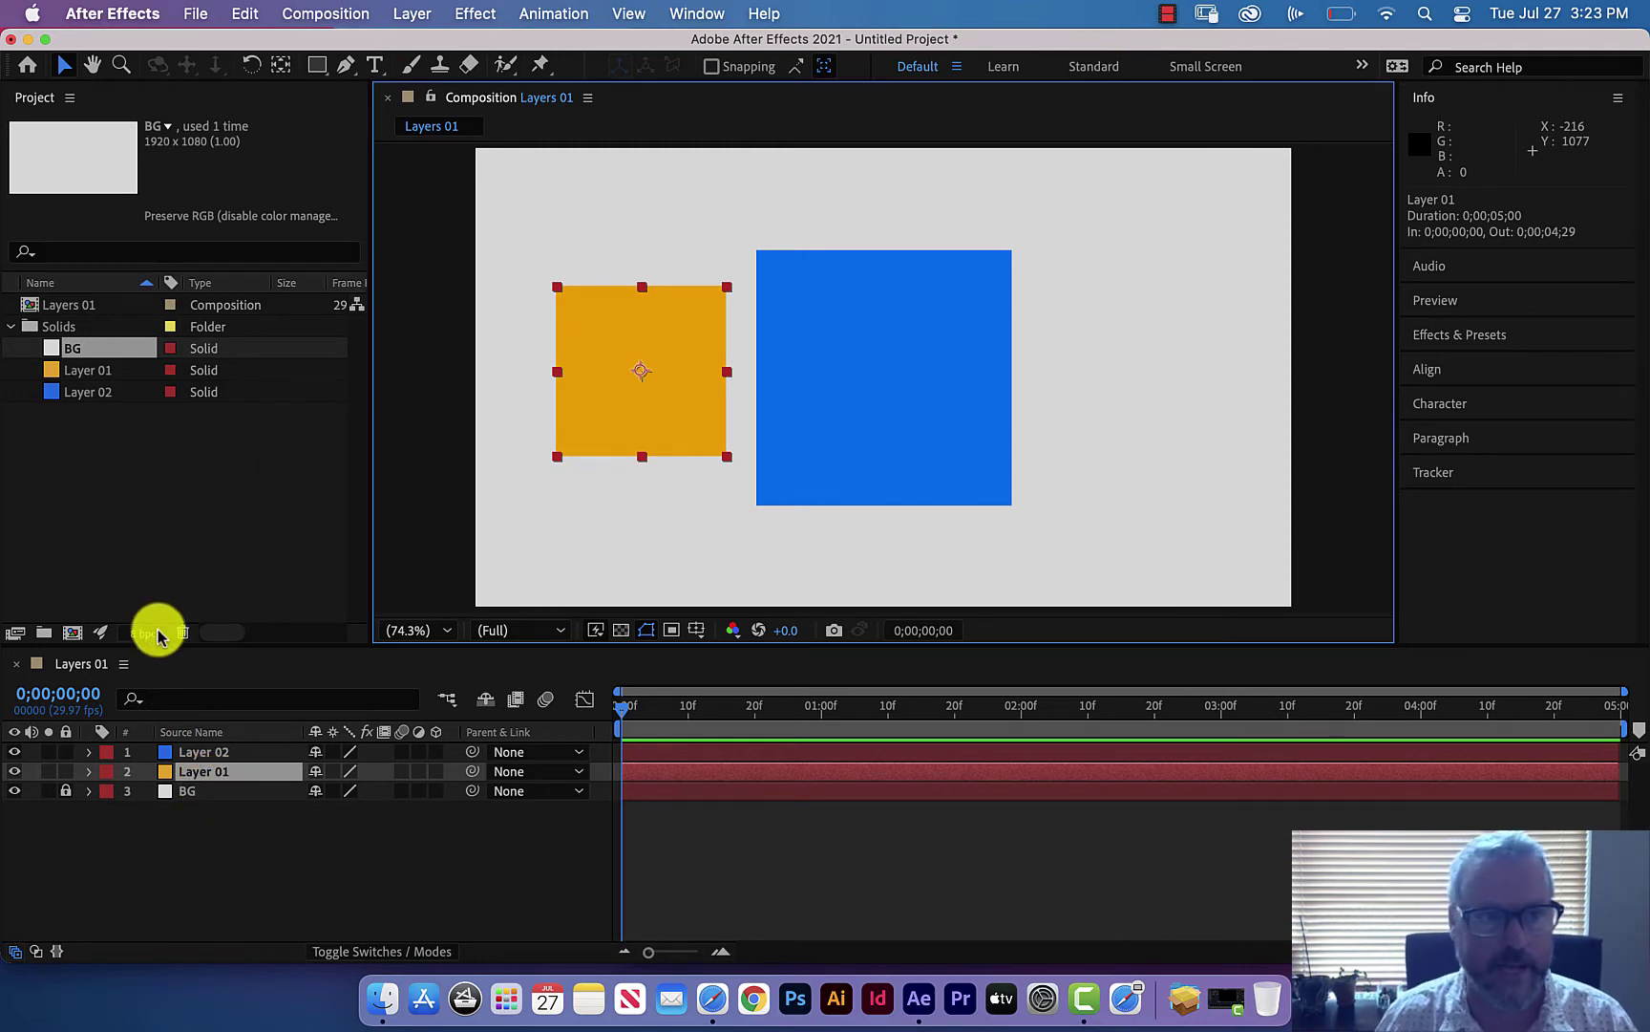
Step: Change the Layer 01 solid's color to the deeper orange EB7A0C in its solid settings
left_click(411, 14)
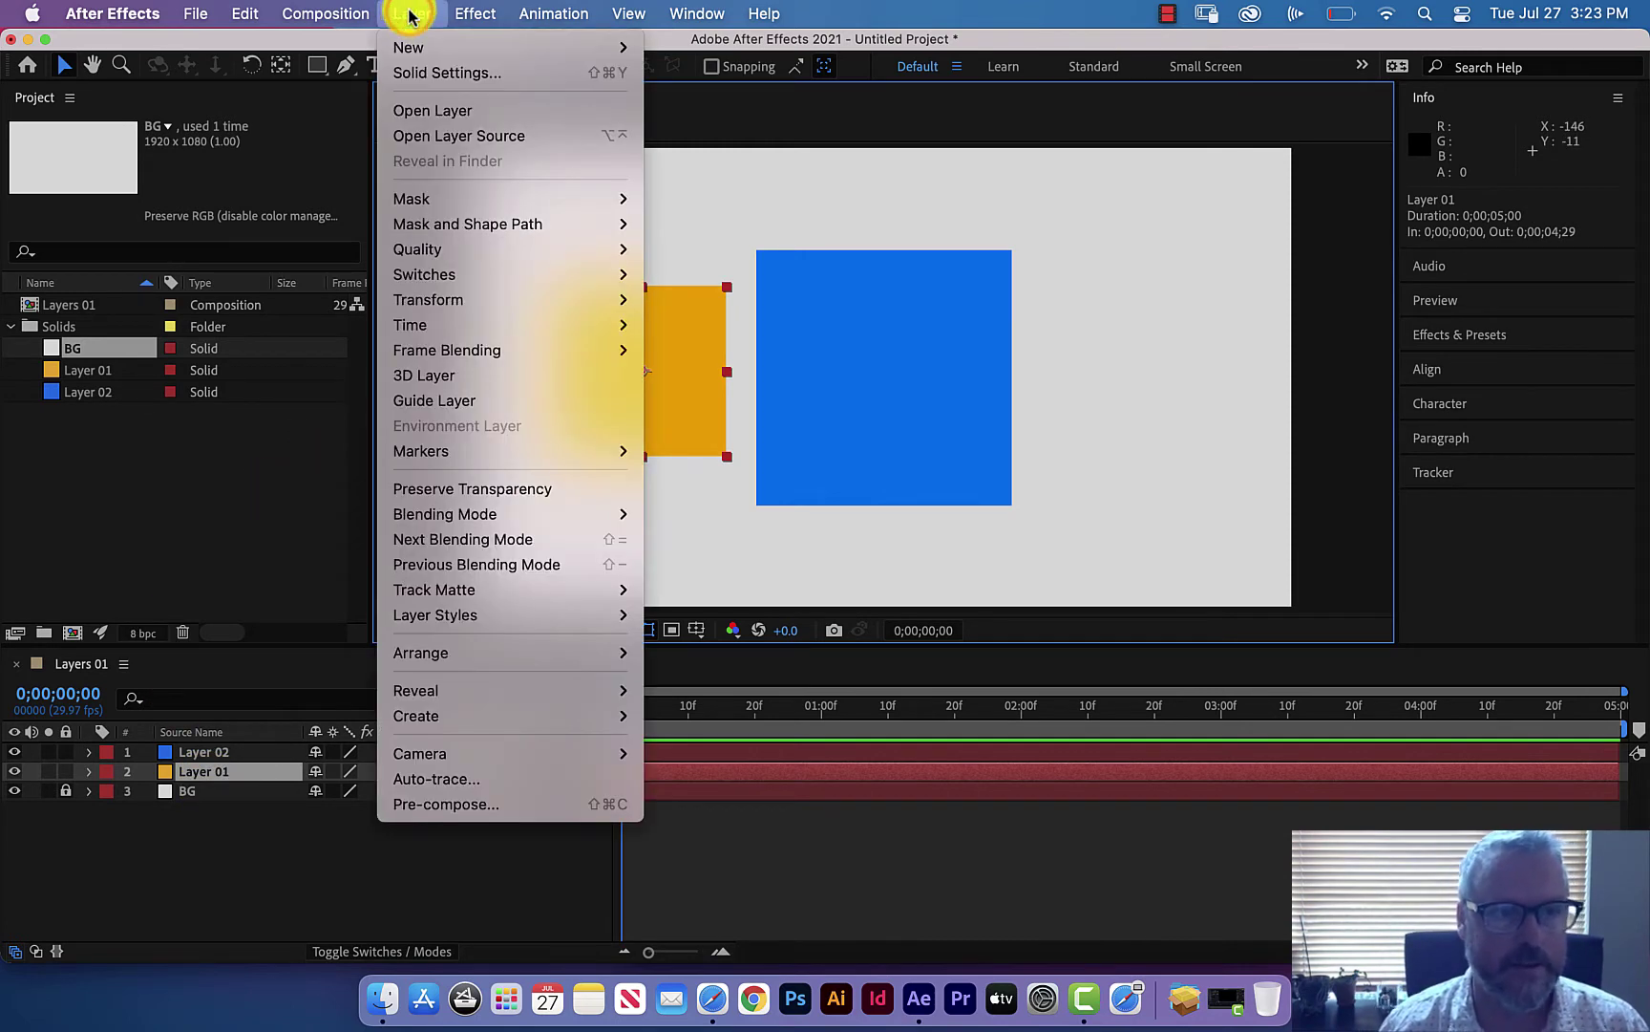
left_click(421, 76)
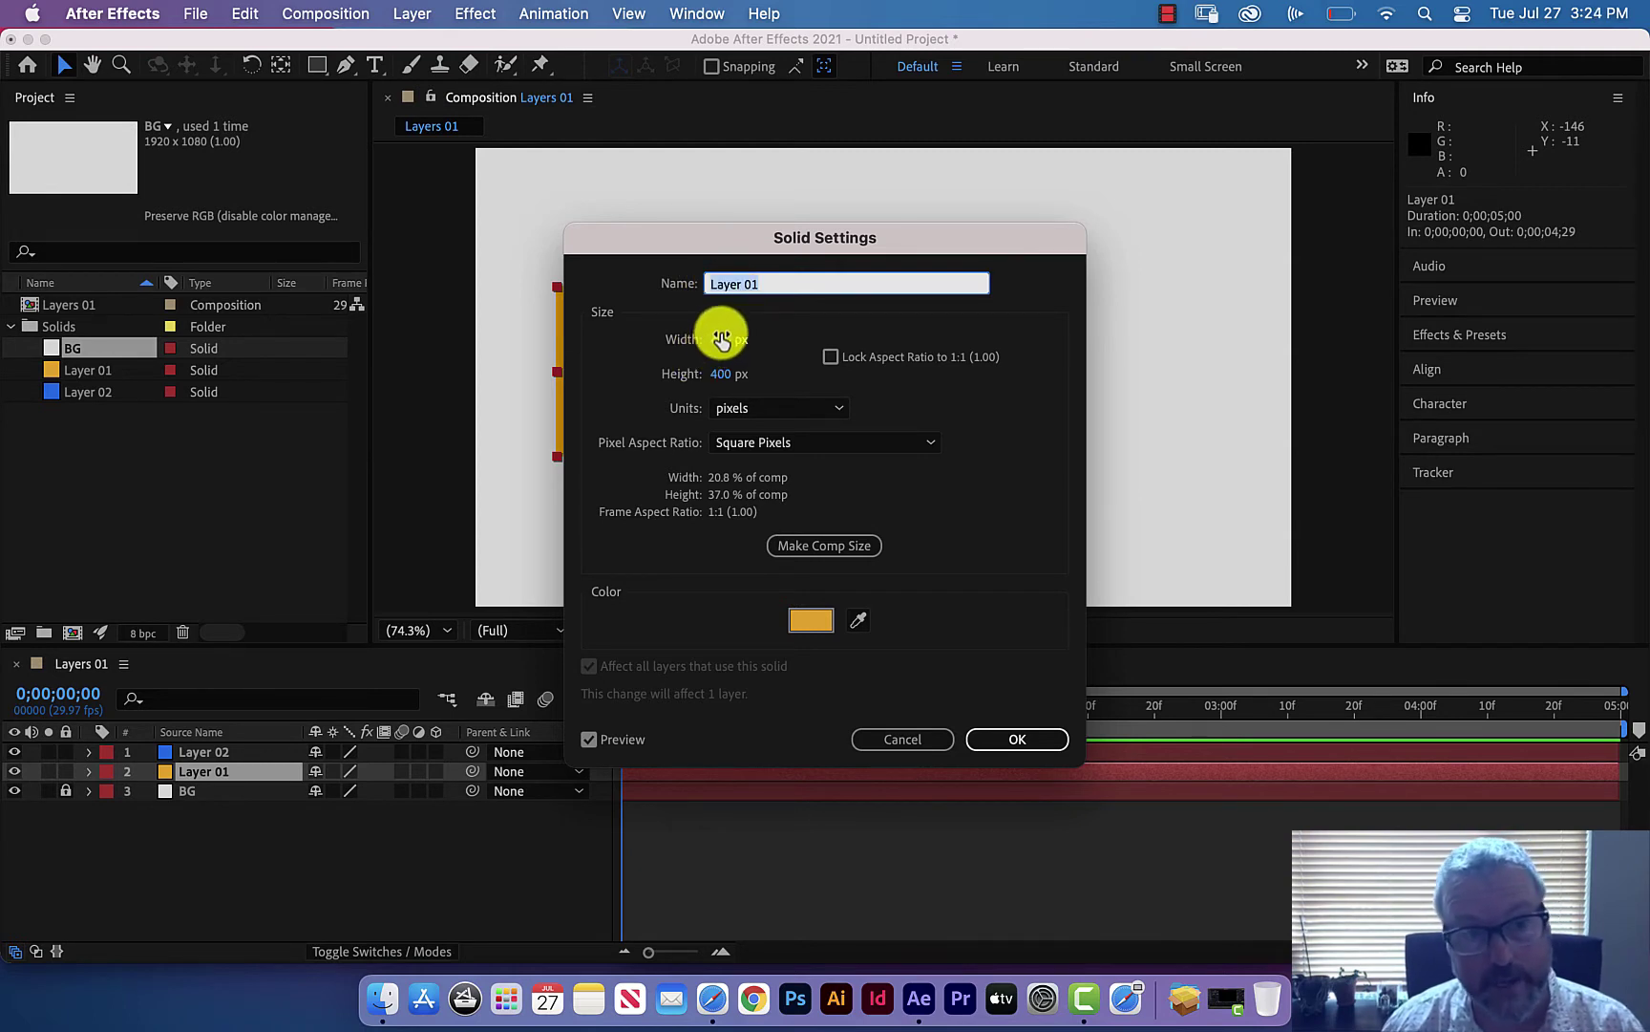
left_click(810, 627)
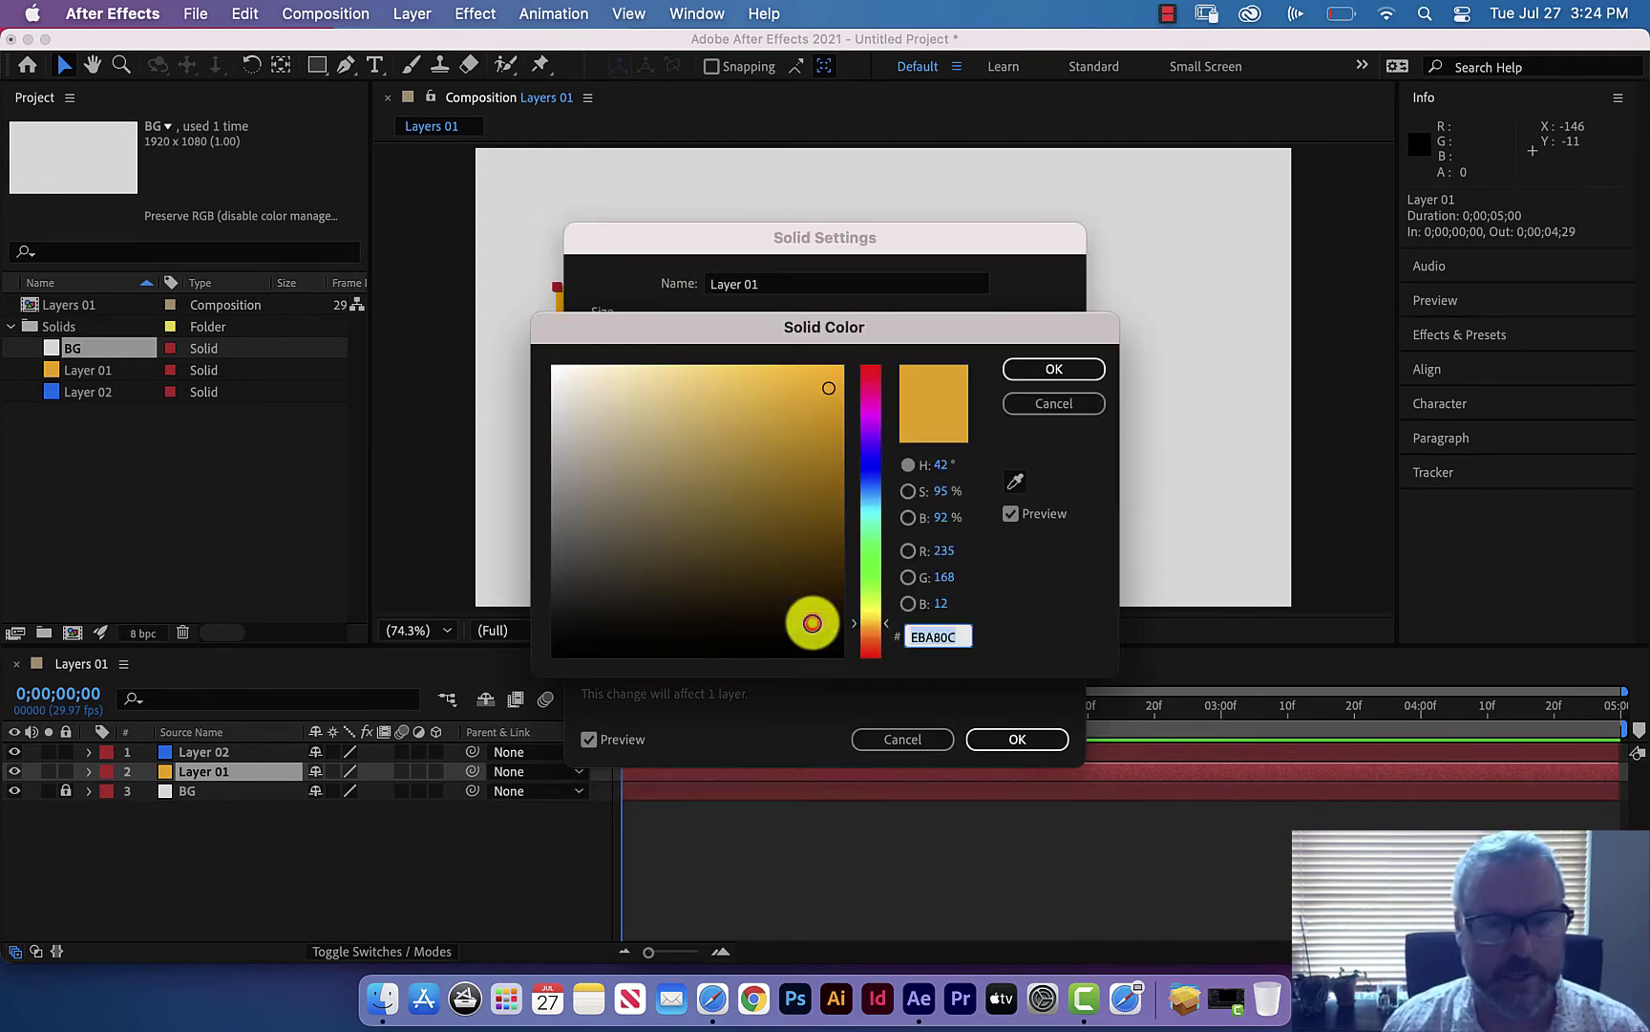
left_click_drag(893, 625, 884, 633)
left_click(1067, 371)
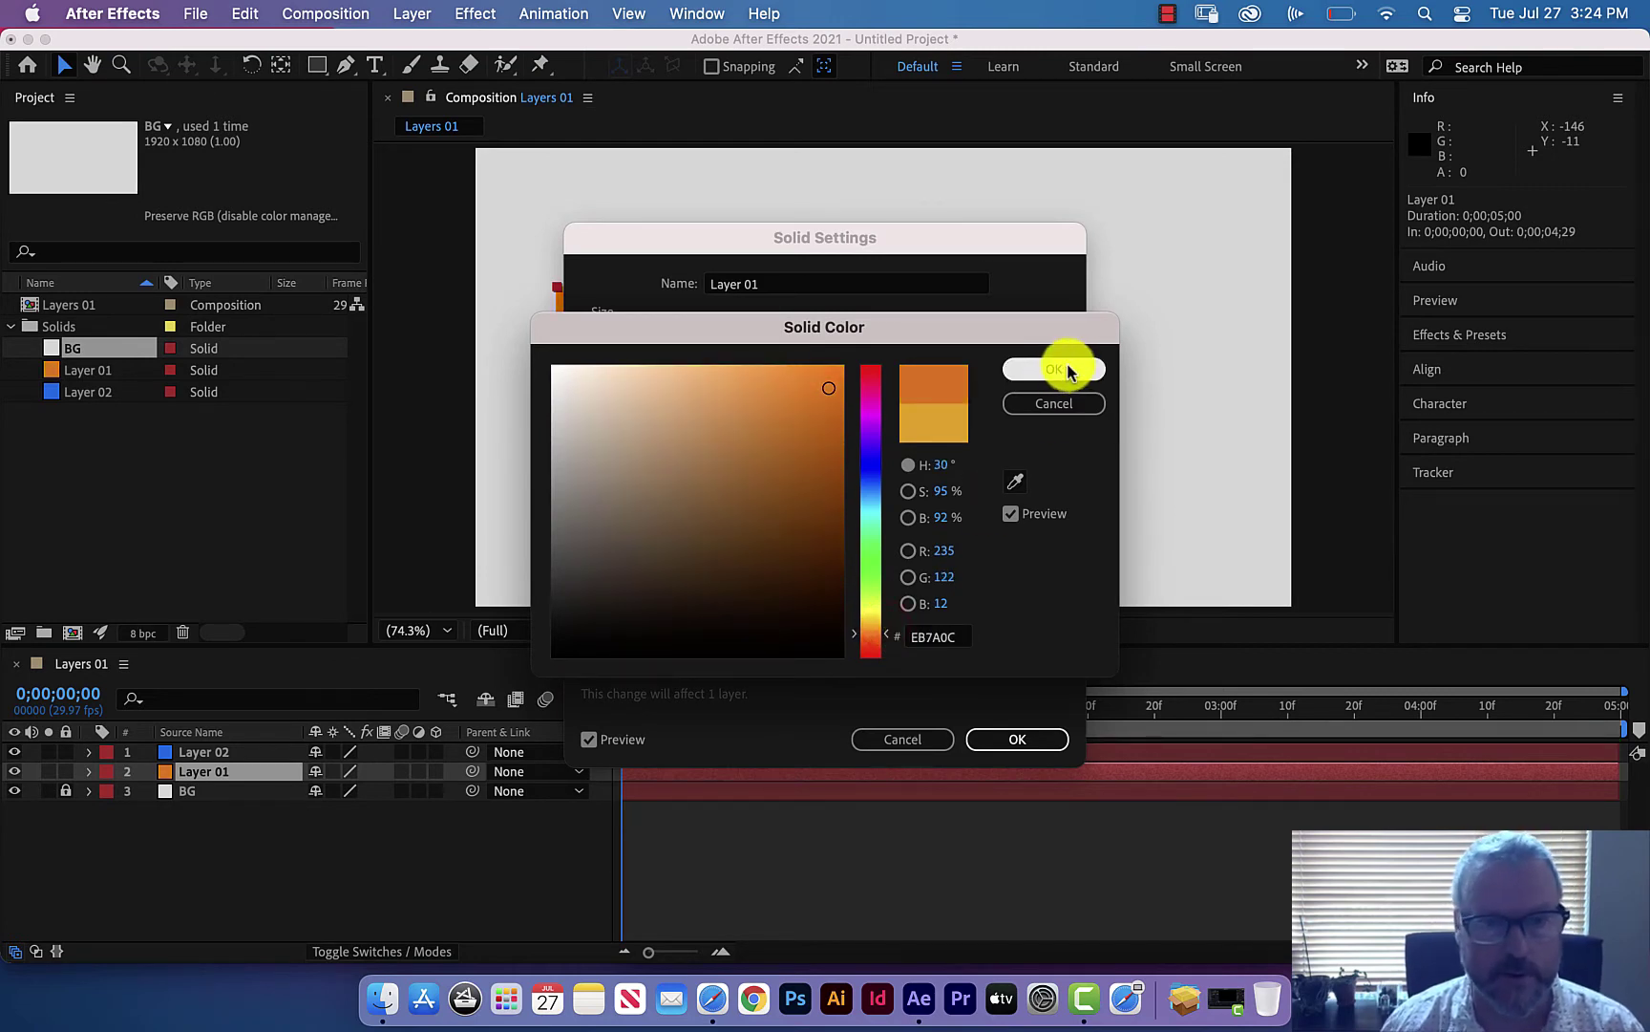
left_click(996, 741)
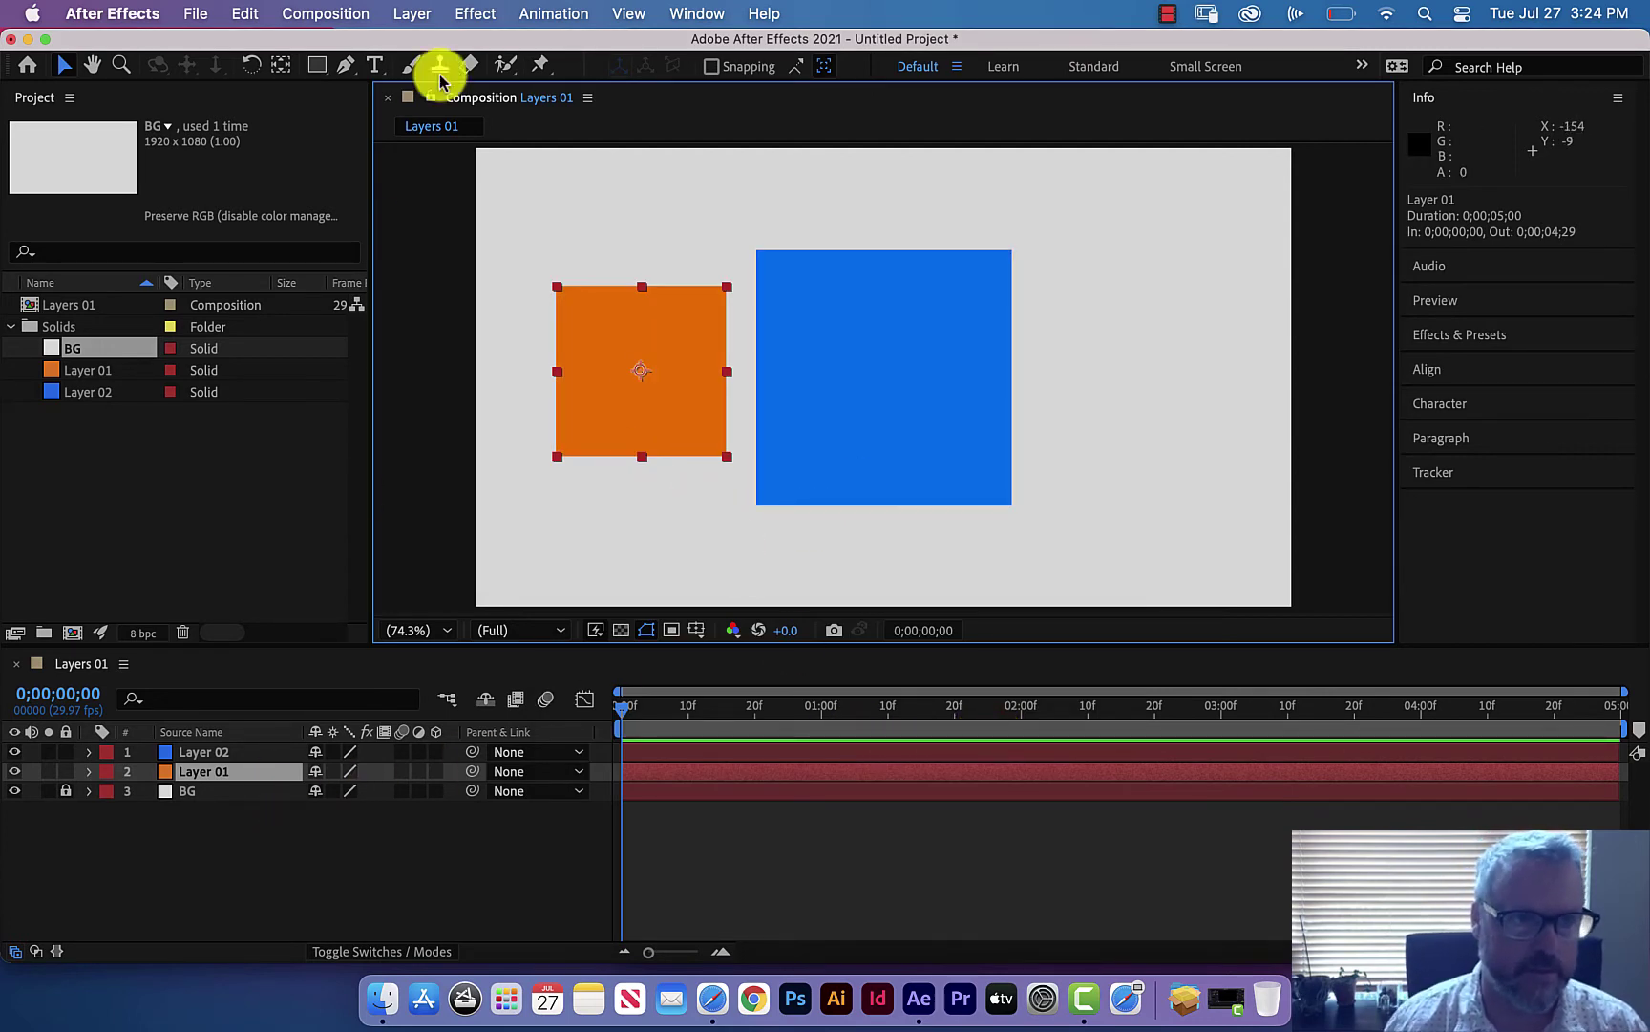
left_click(413, 13)
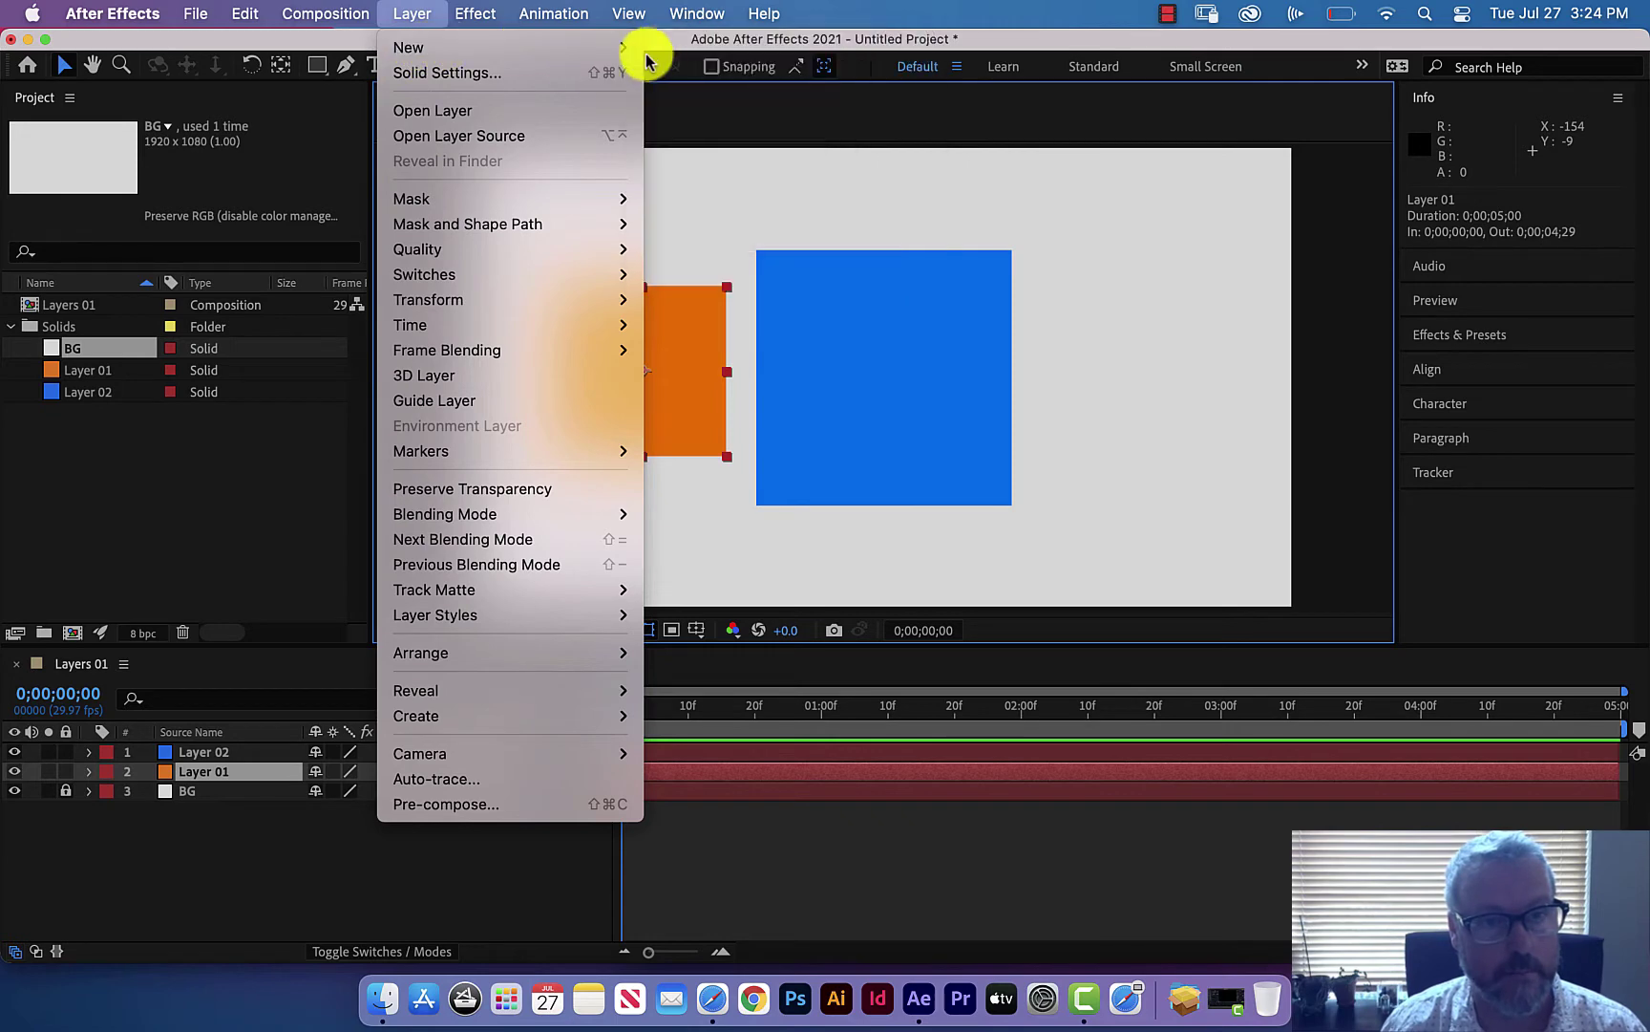
mouse_move(602, 50)
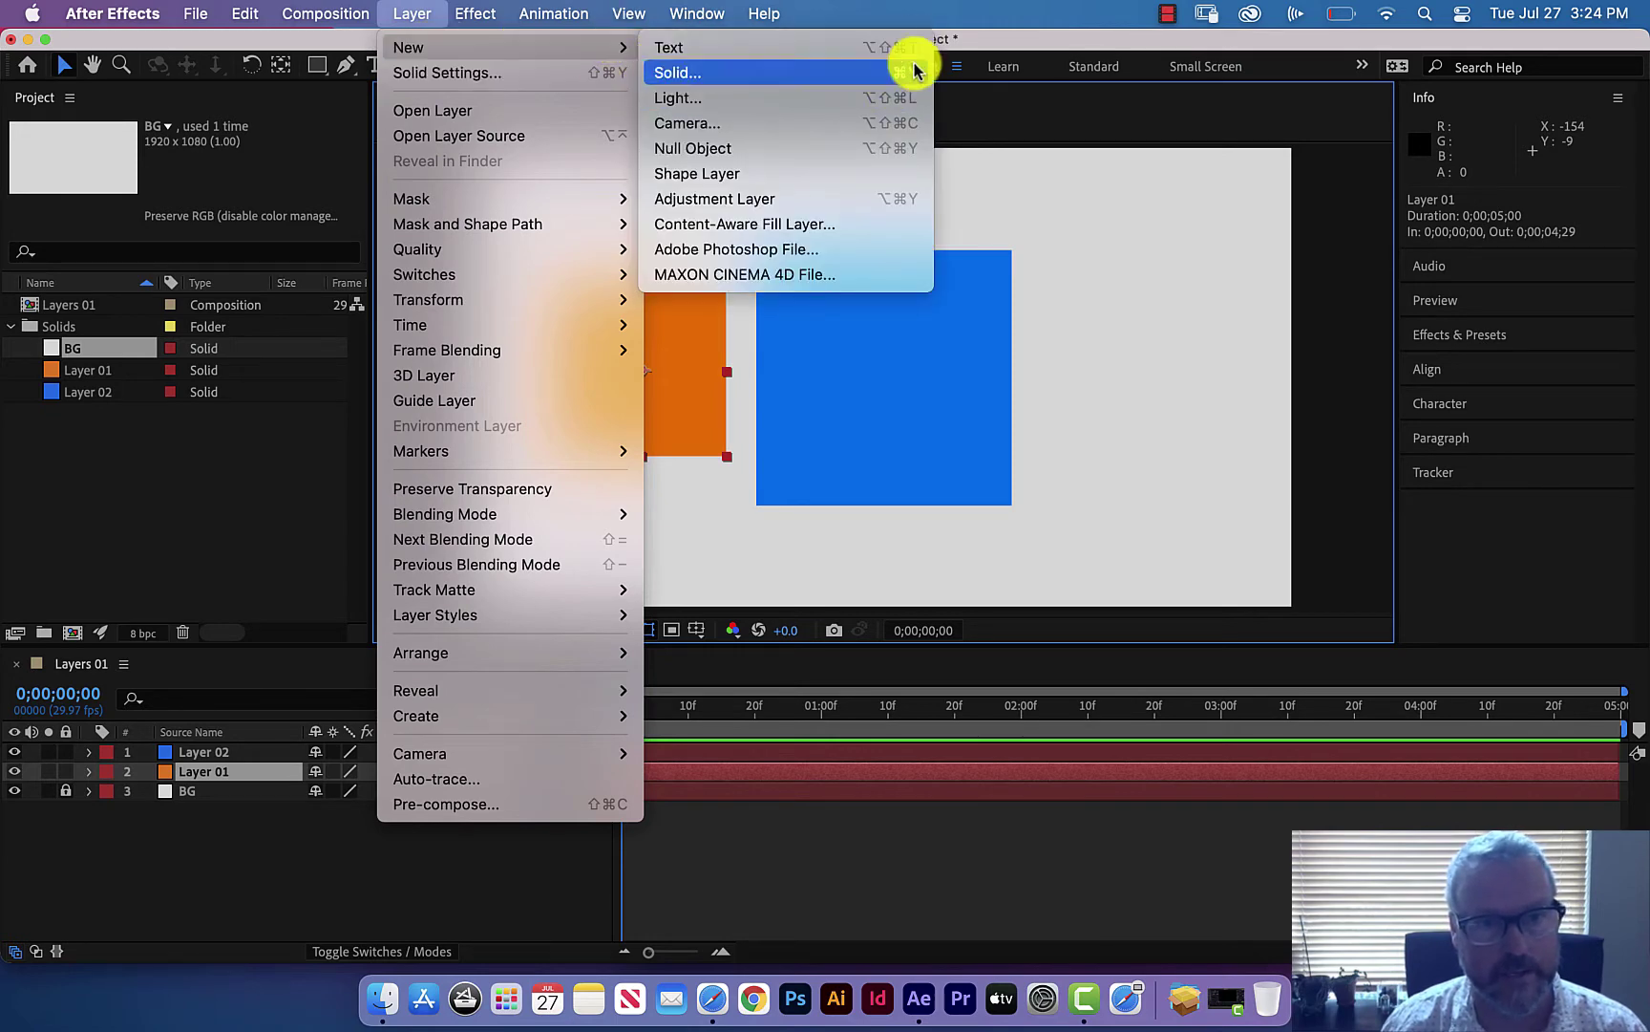
left_click(413, 11)
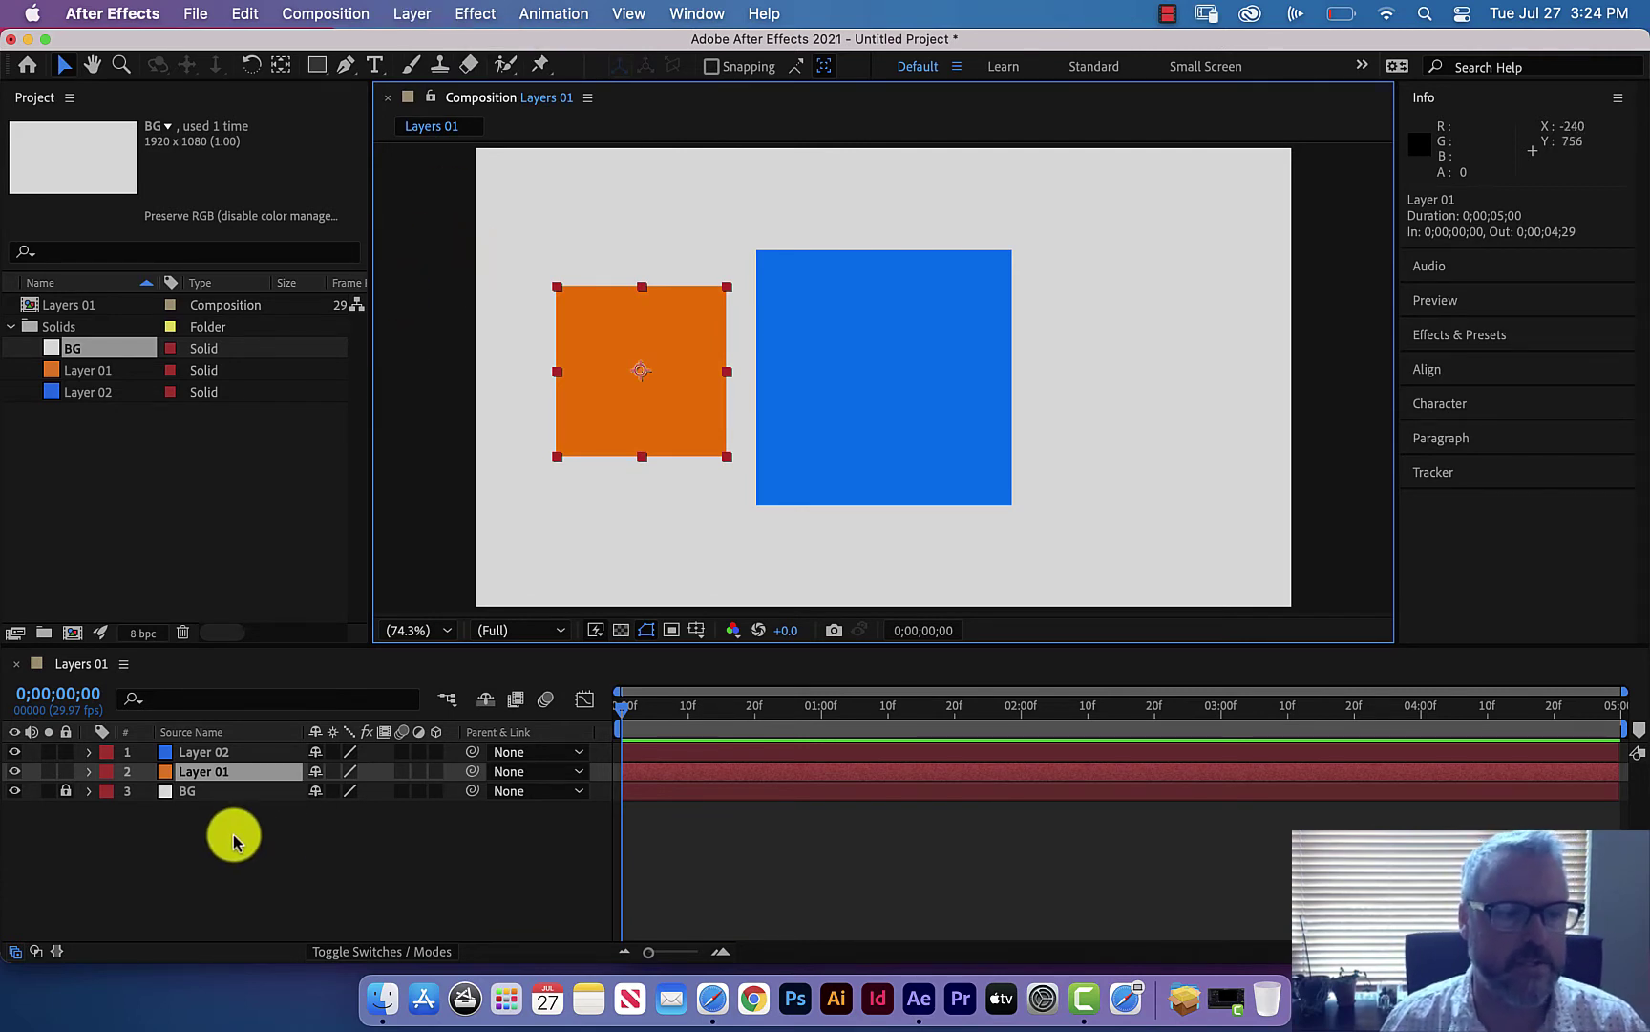
left_click(210, 770)
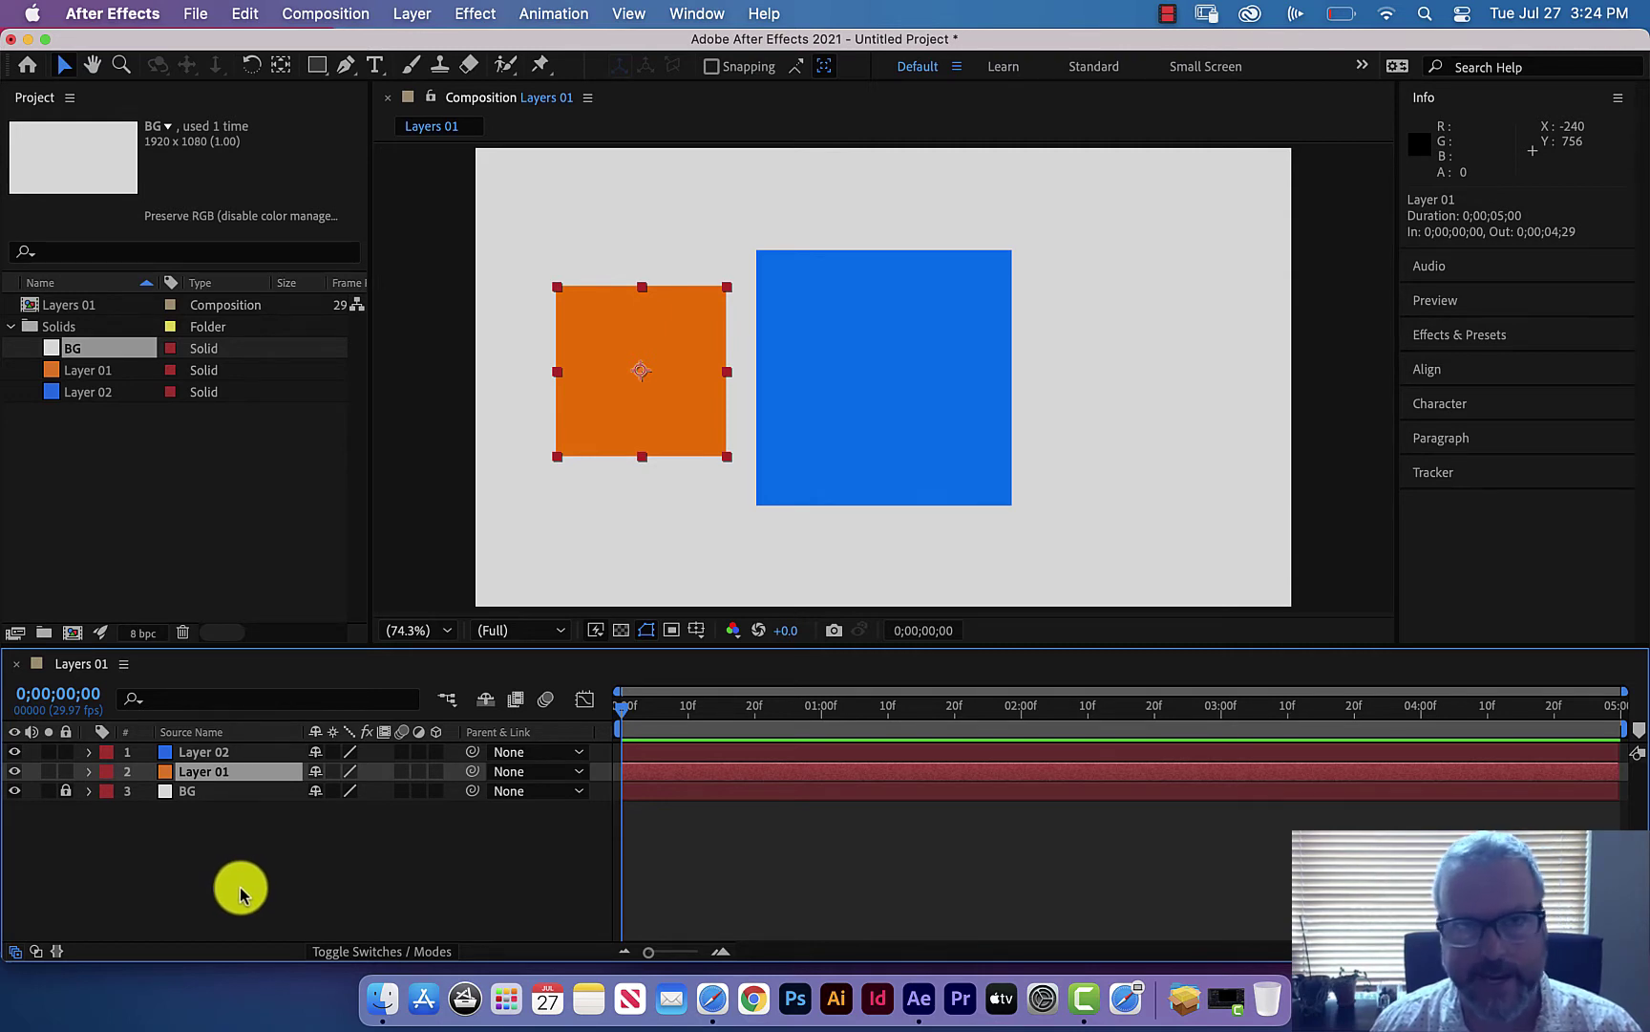
left_click(201, 829)
left_click(203, 774)
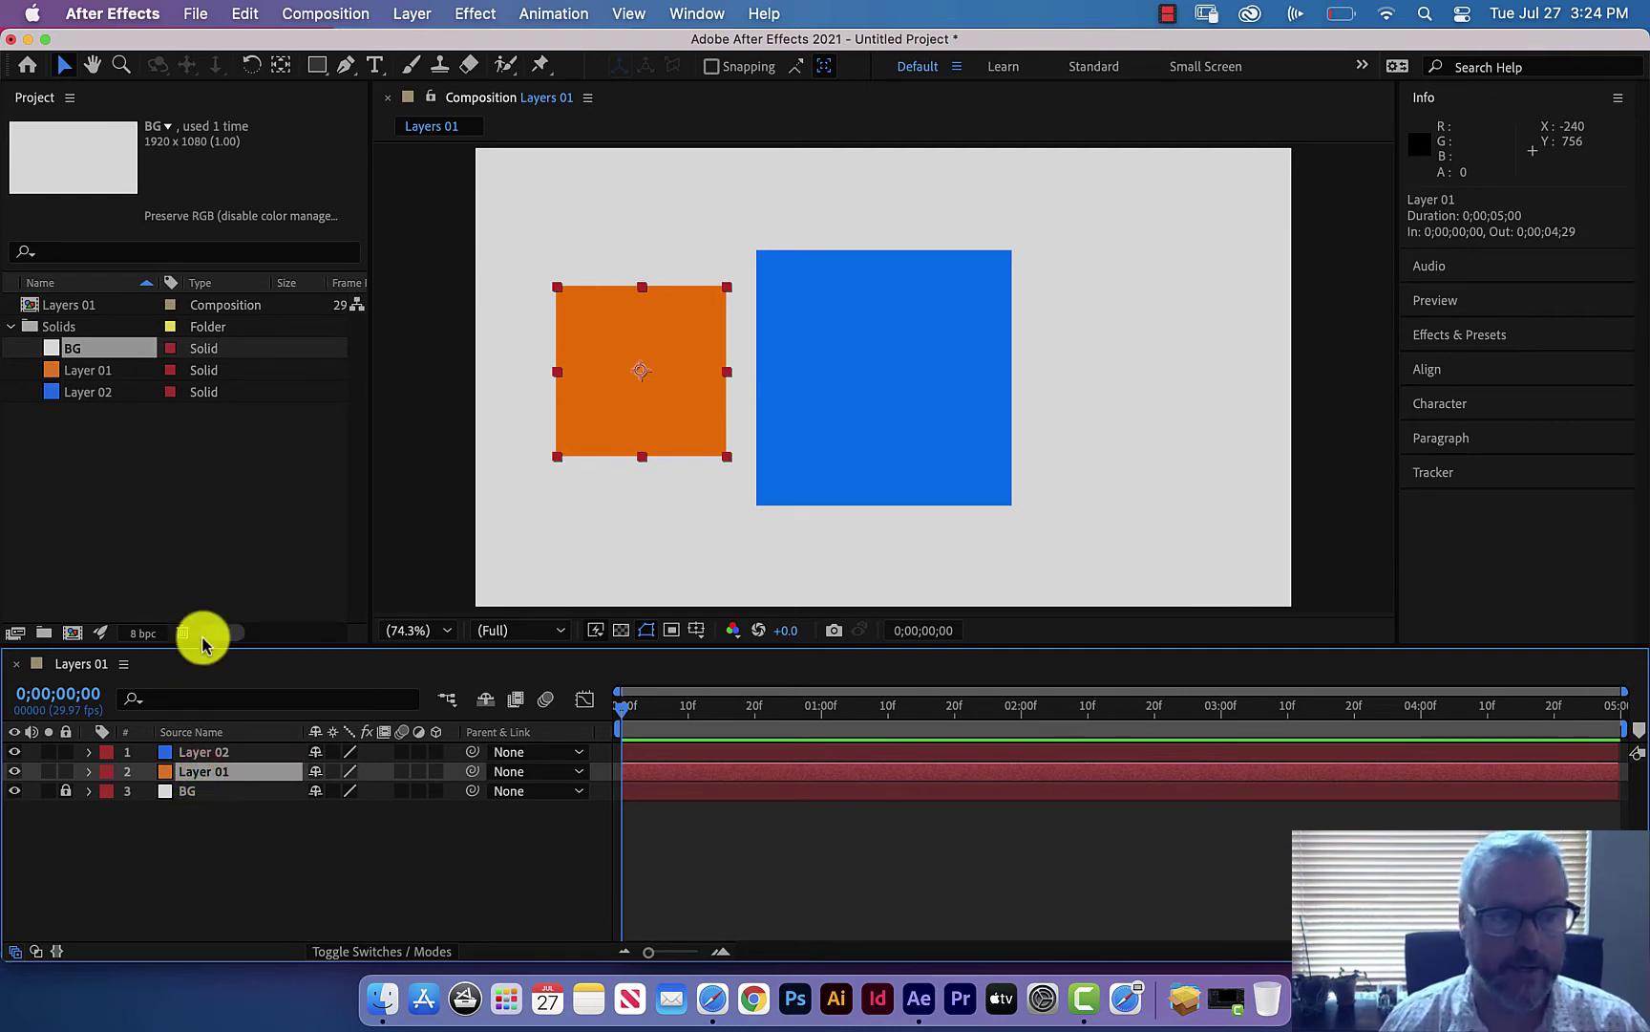
Step: Add another instance of the Layer 01 solid below Layer 02 and, with Layer 02 temporarily hidden, move it right to about 1528.3, 540
left_click_drag(51, 372, 174, 764)
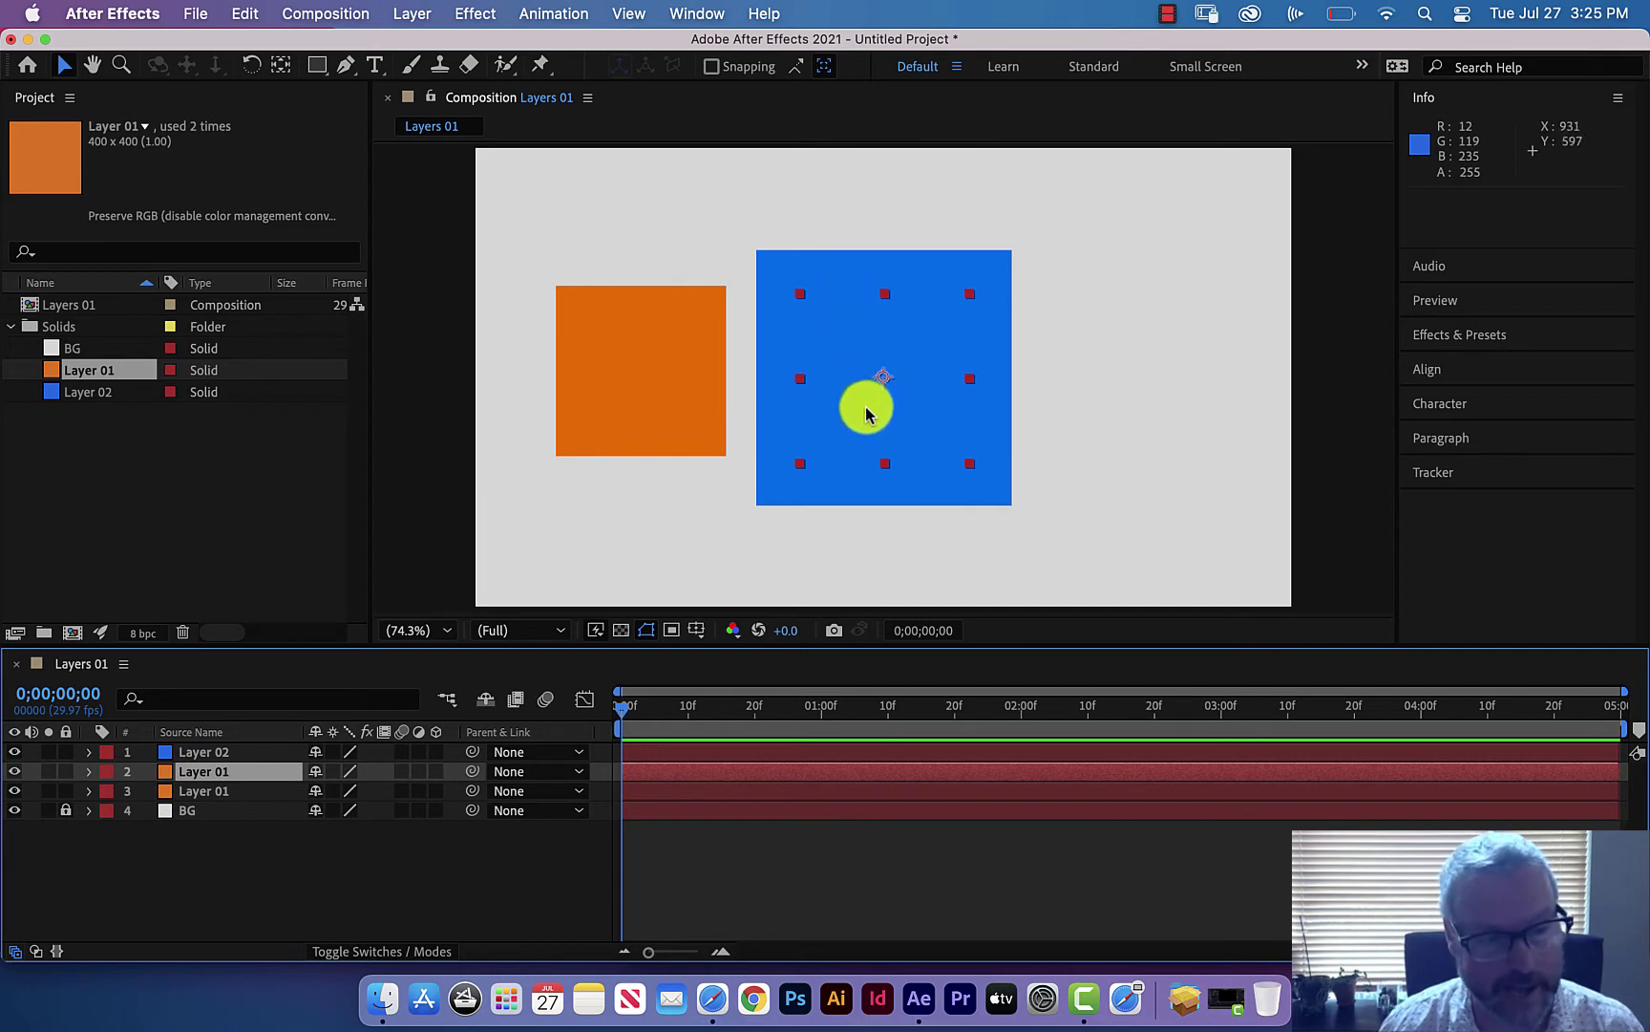
left_click(195, 754)
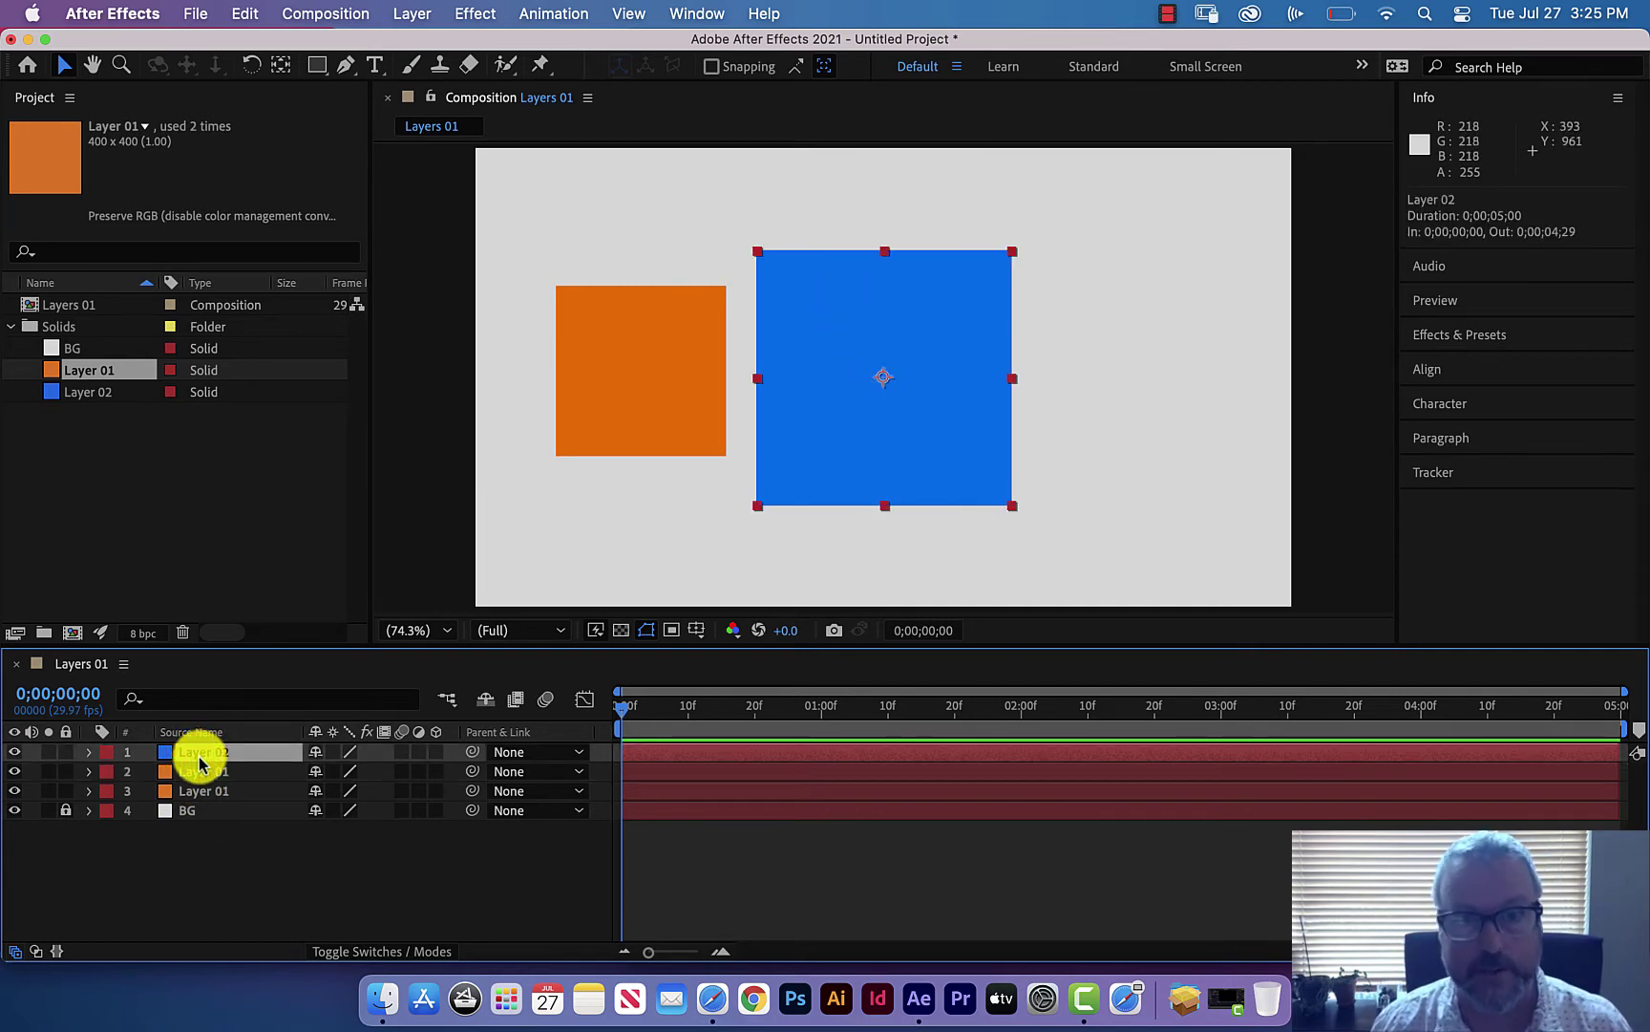
left_click(14, 753)
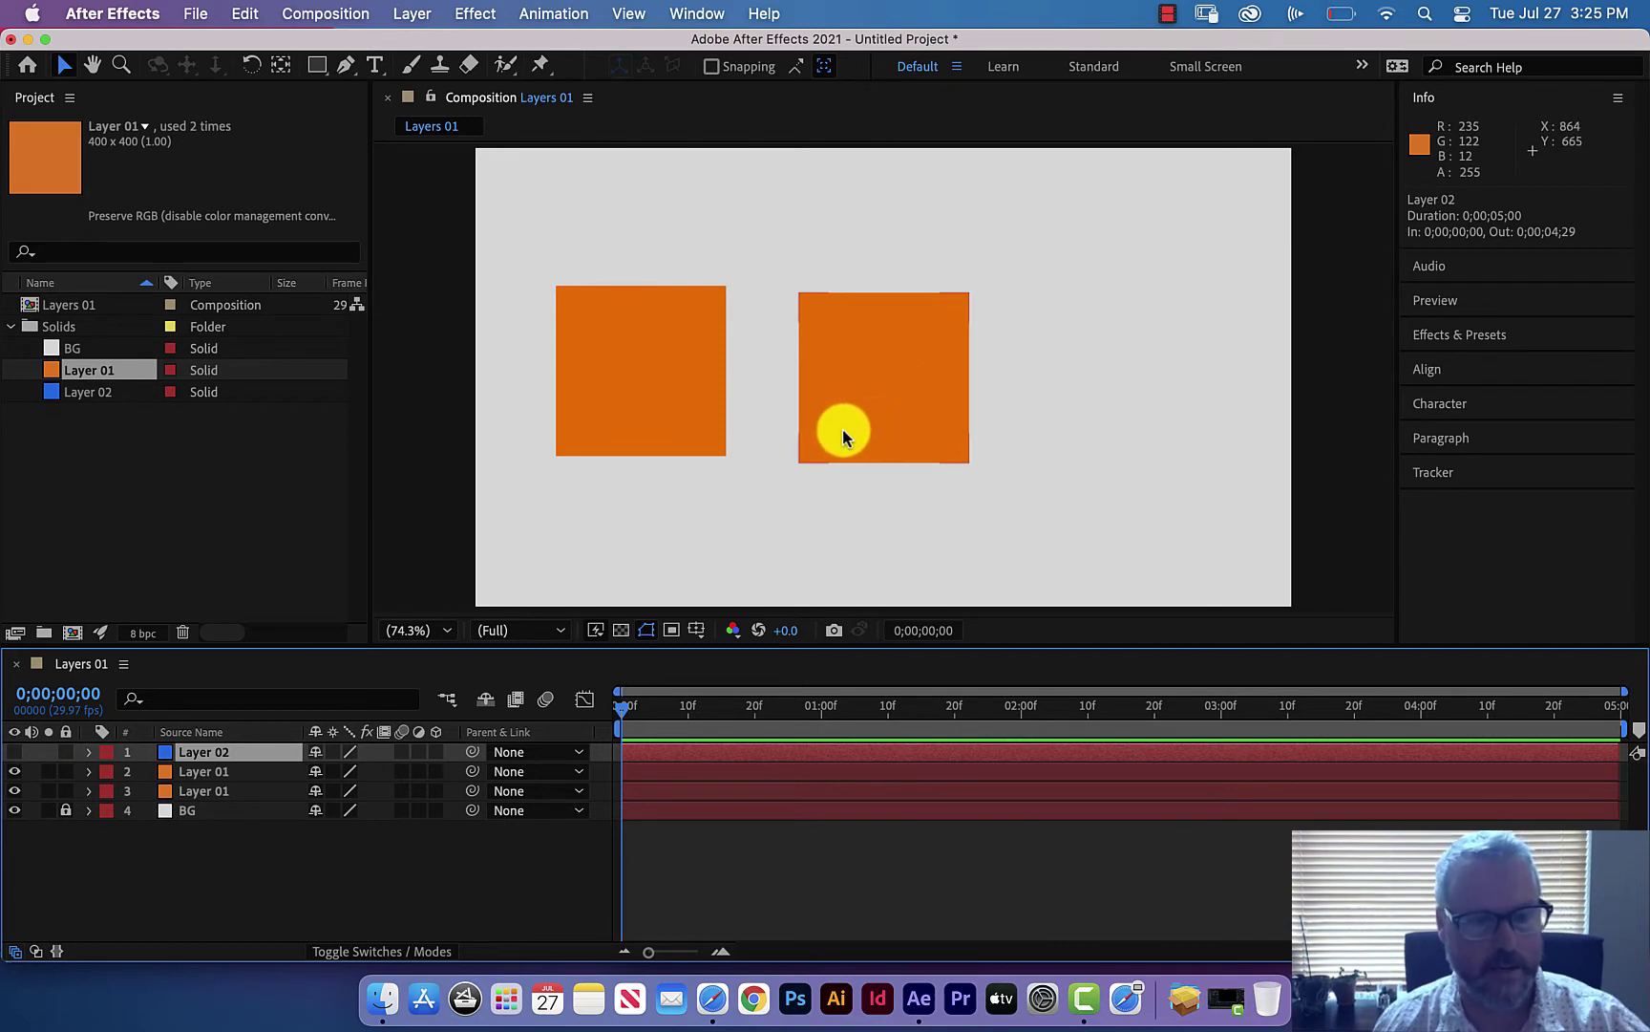
left_click_drag(843, 430, 1093, 423)
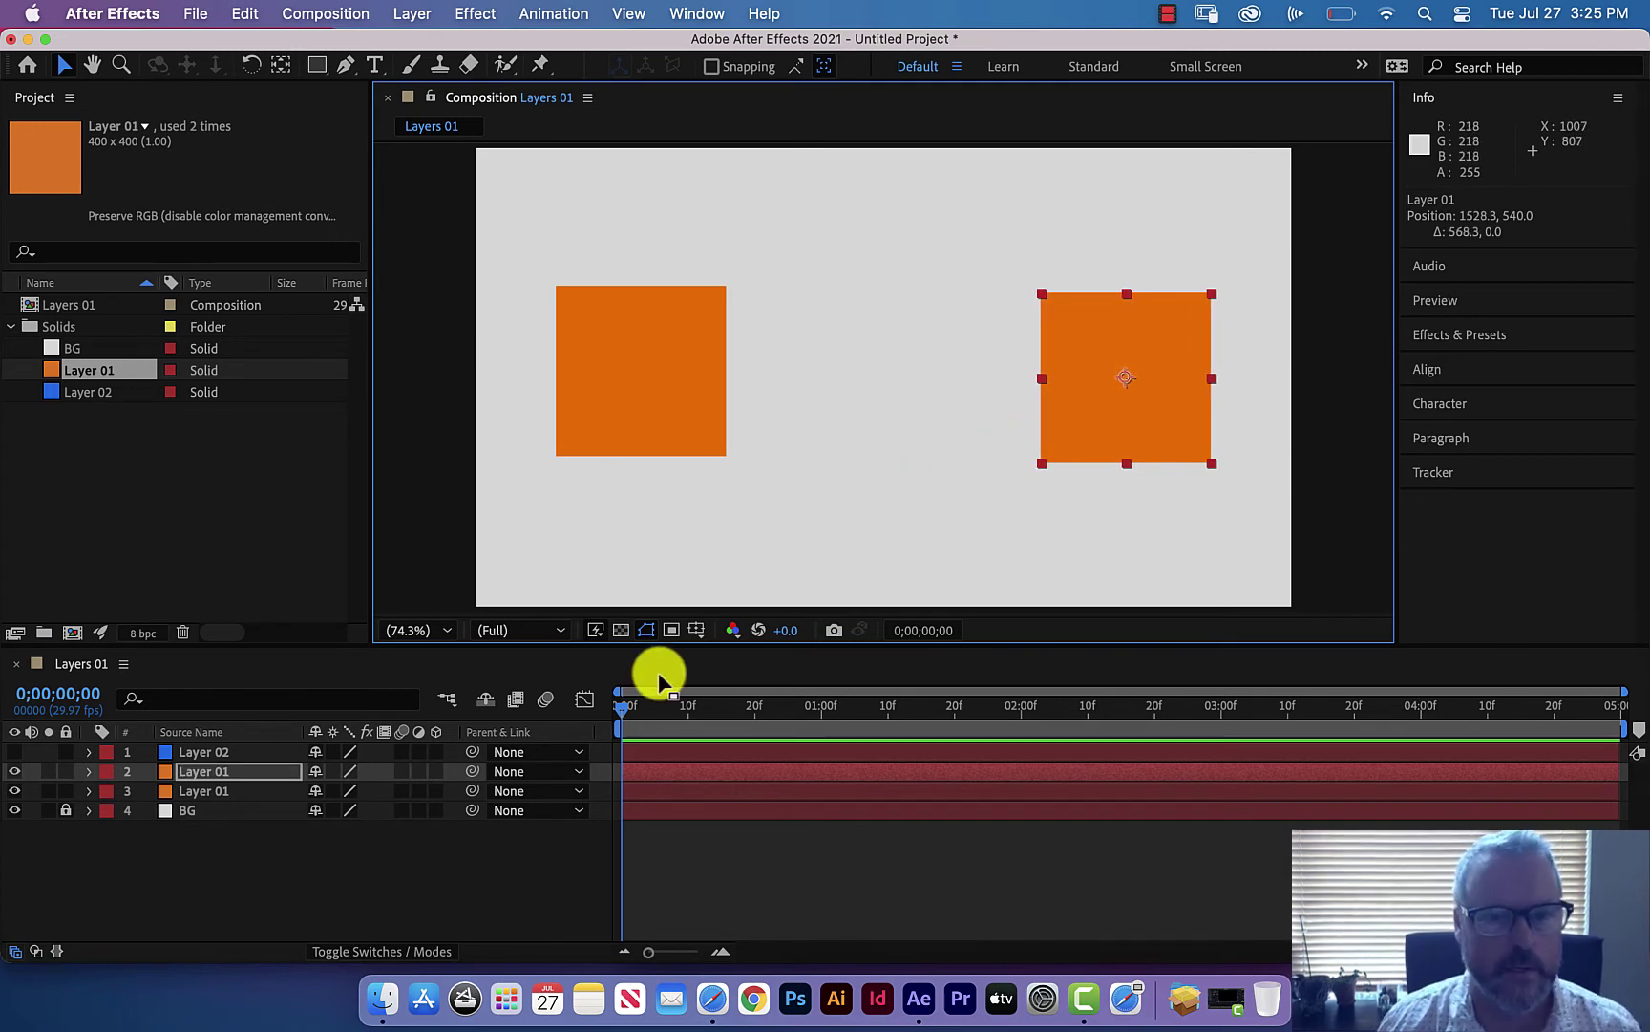
left_click(14, 751)
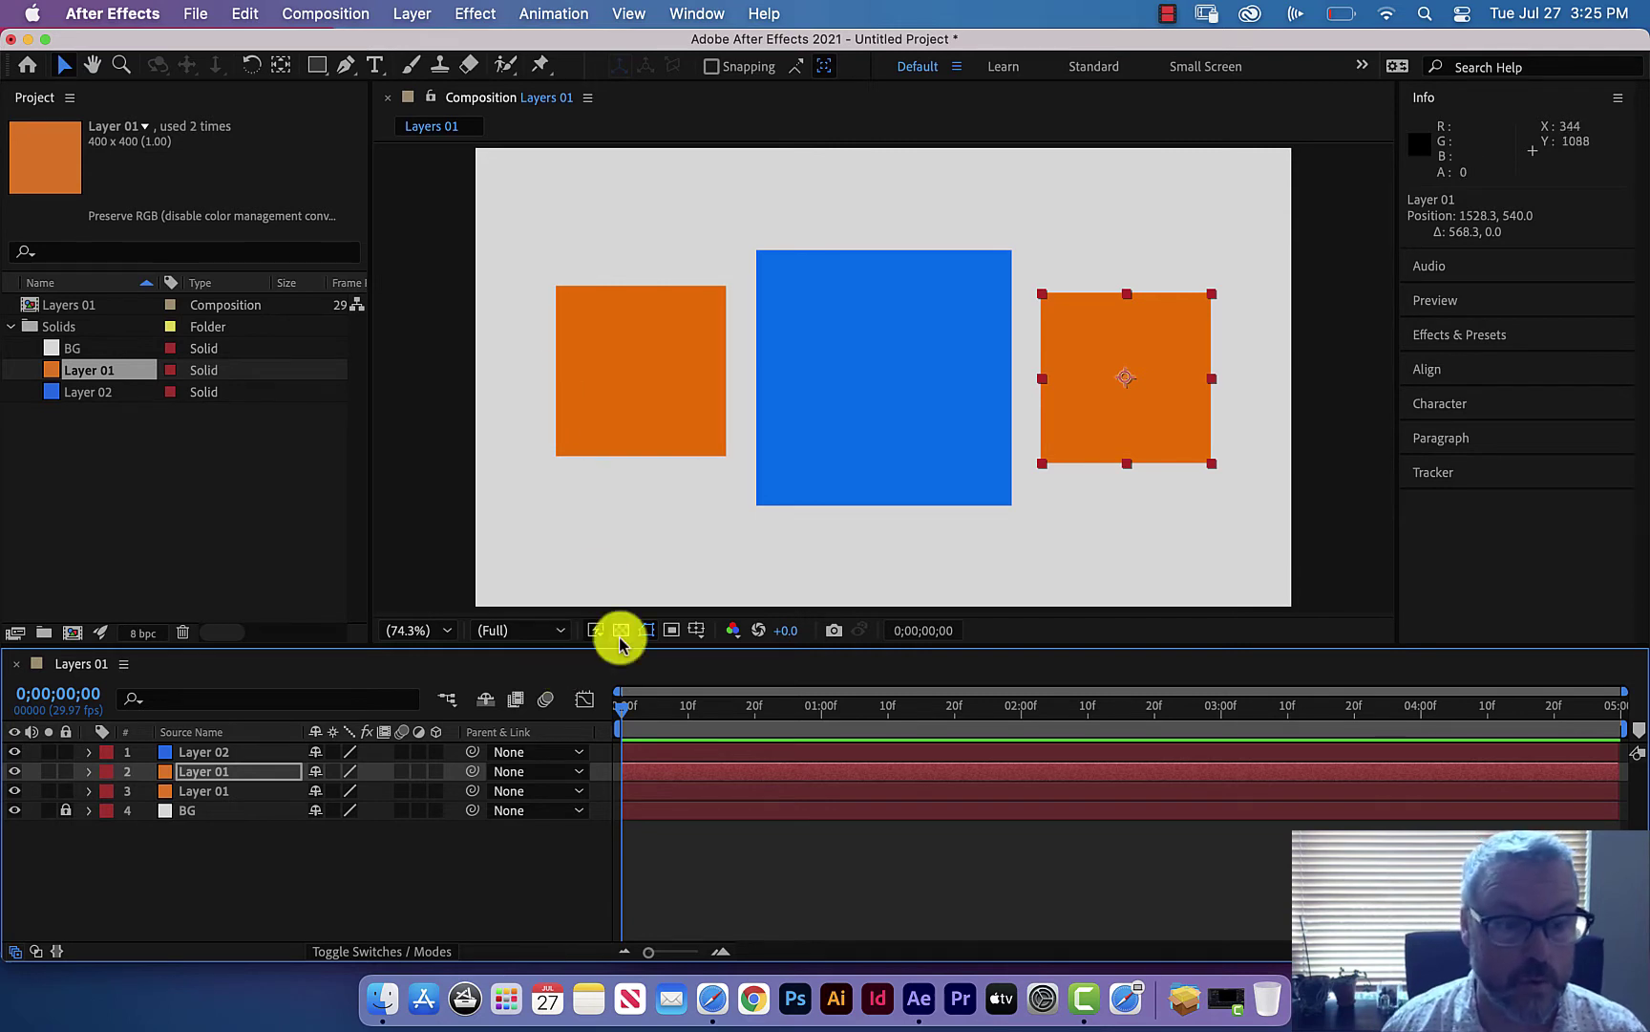
Step: With the title/action safe guides temporarily shown, nudge the left orange square right to position 395, 523.8
left_click(698, 632)
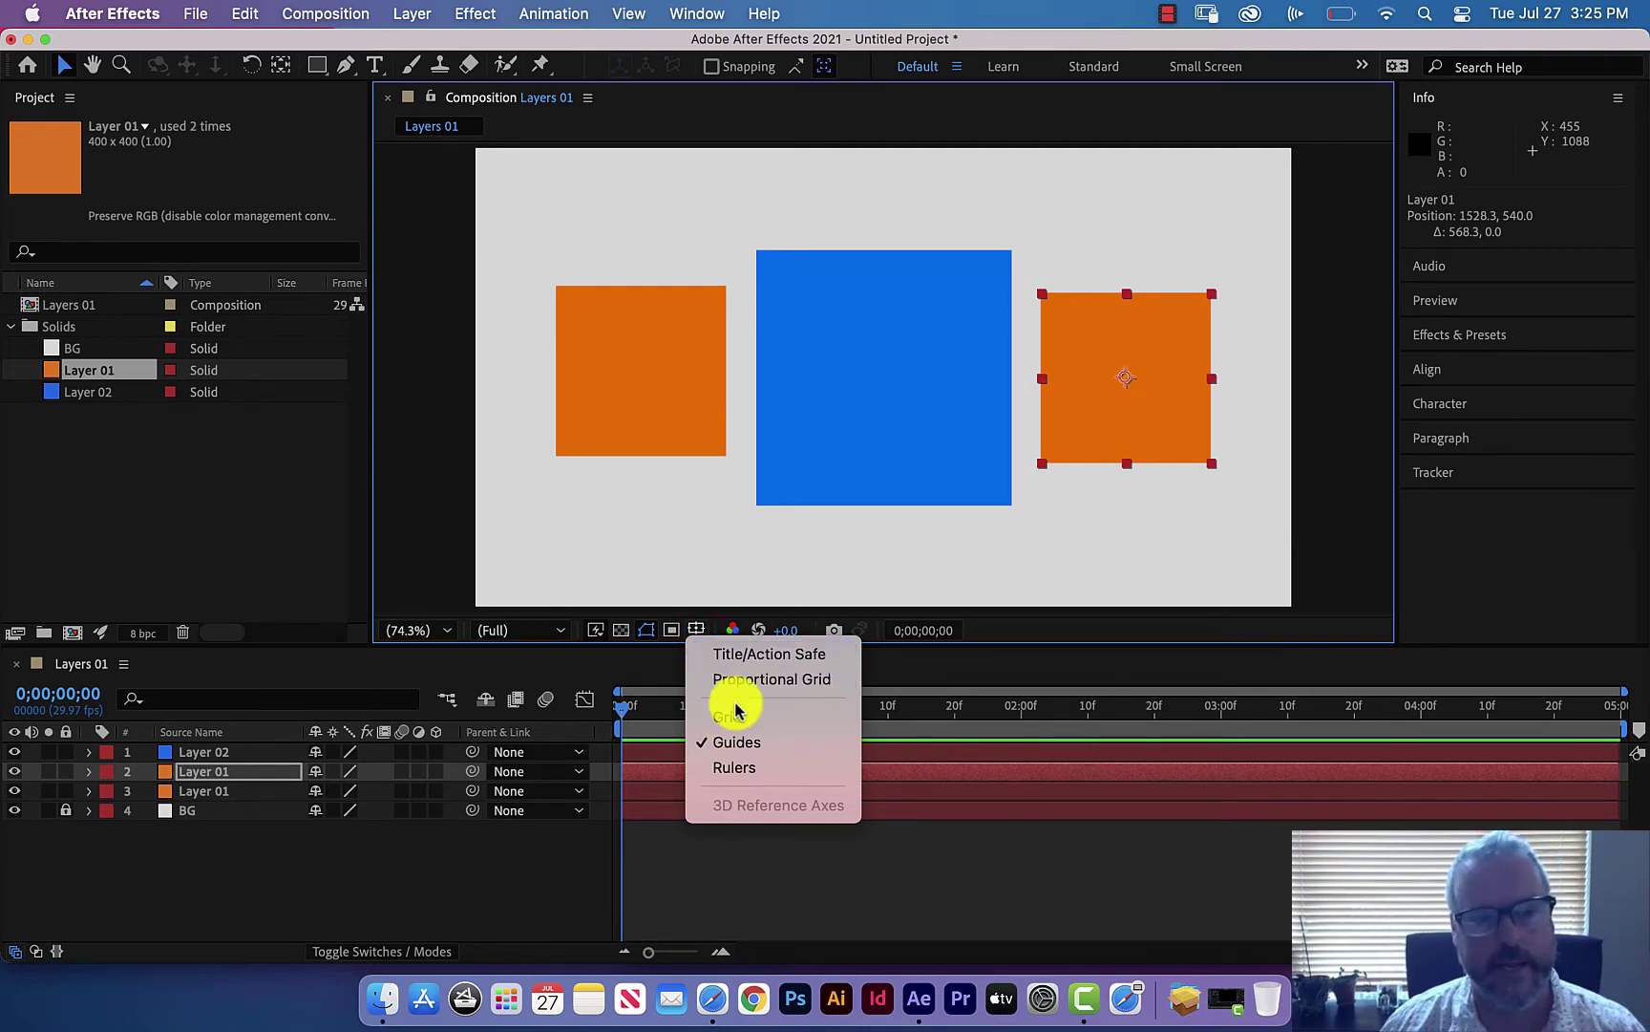
left_click(754, 655)
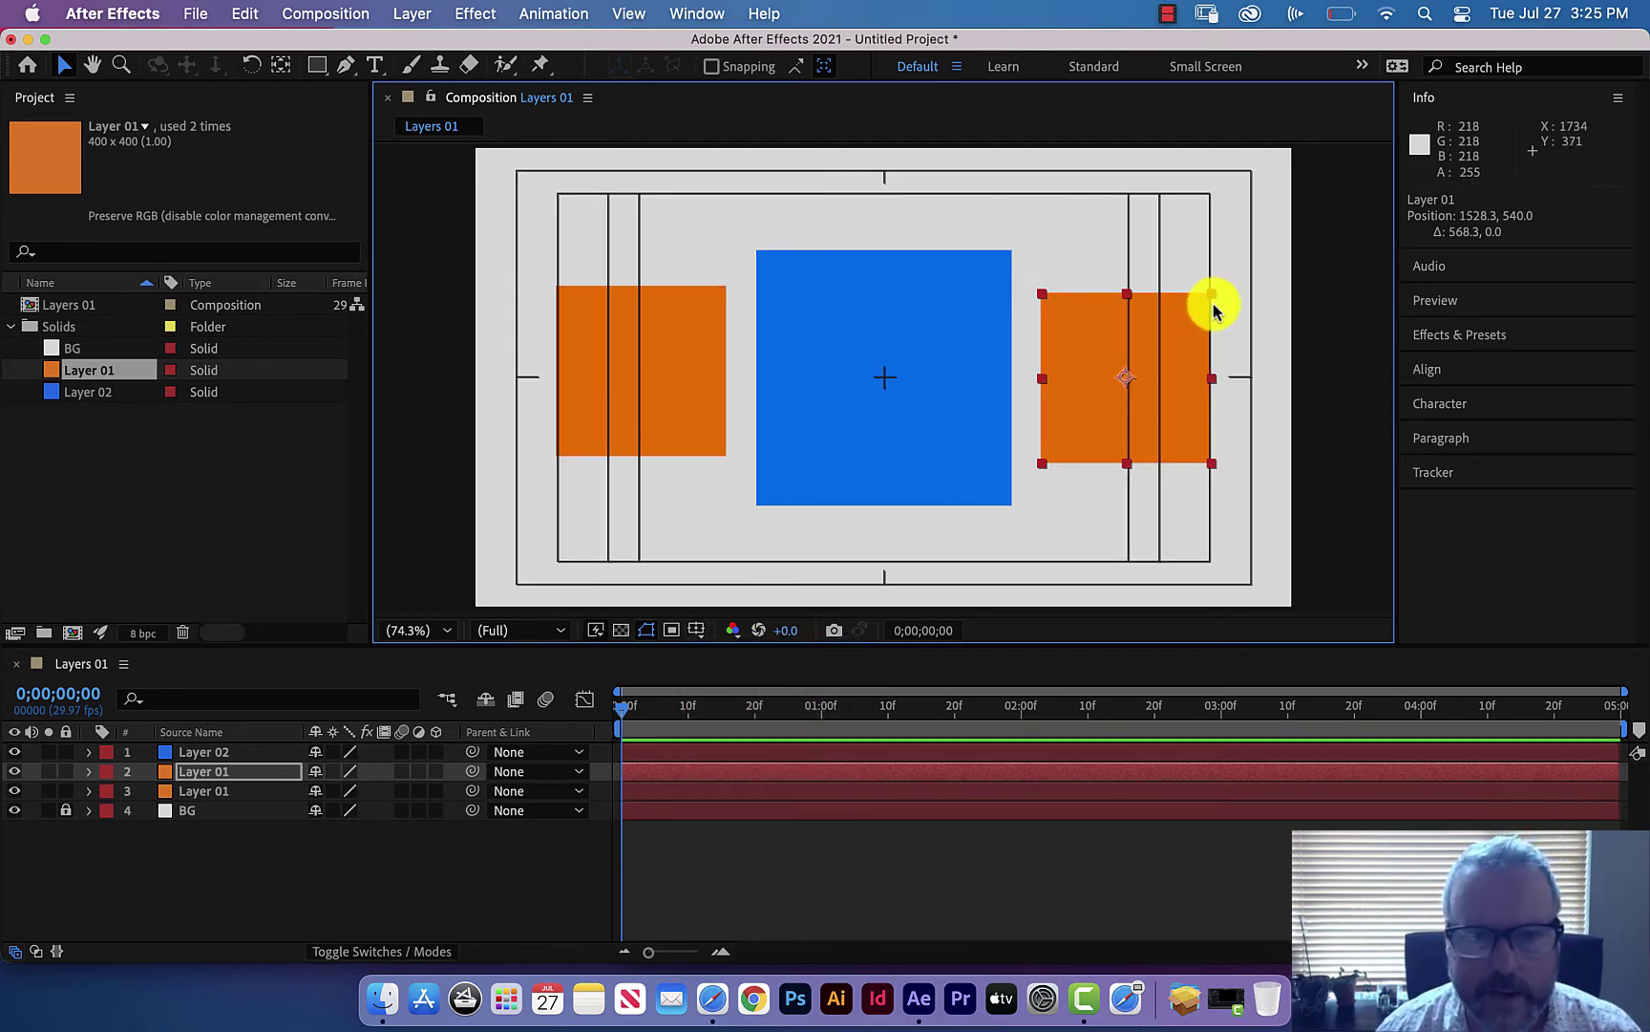
left_click(586, 430)
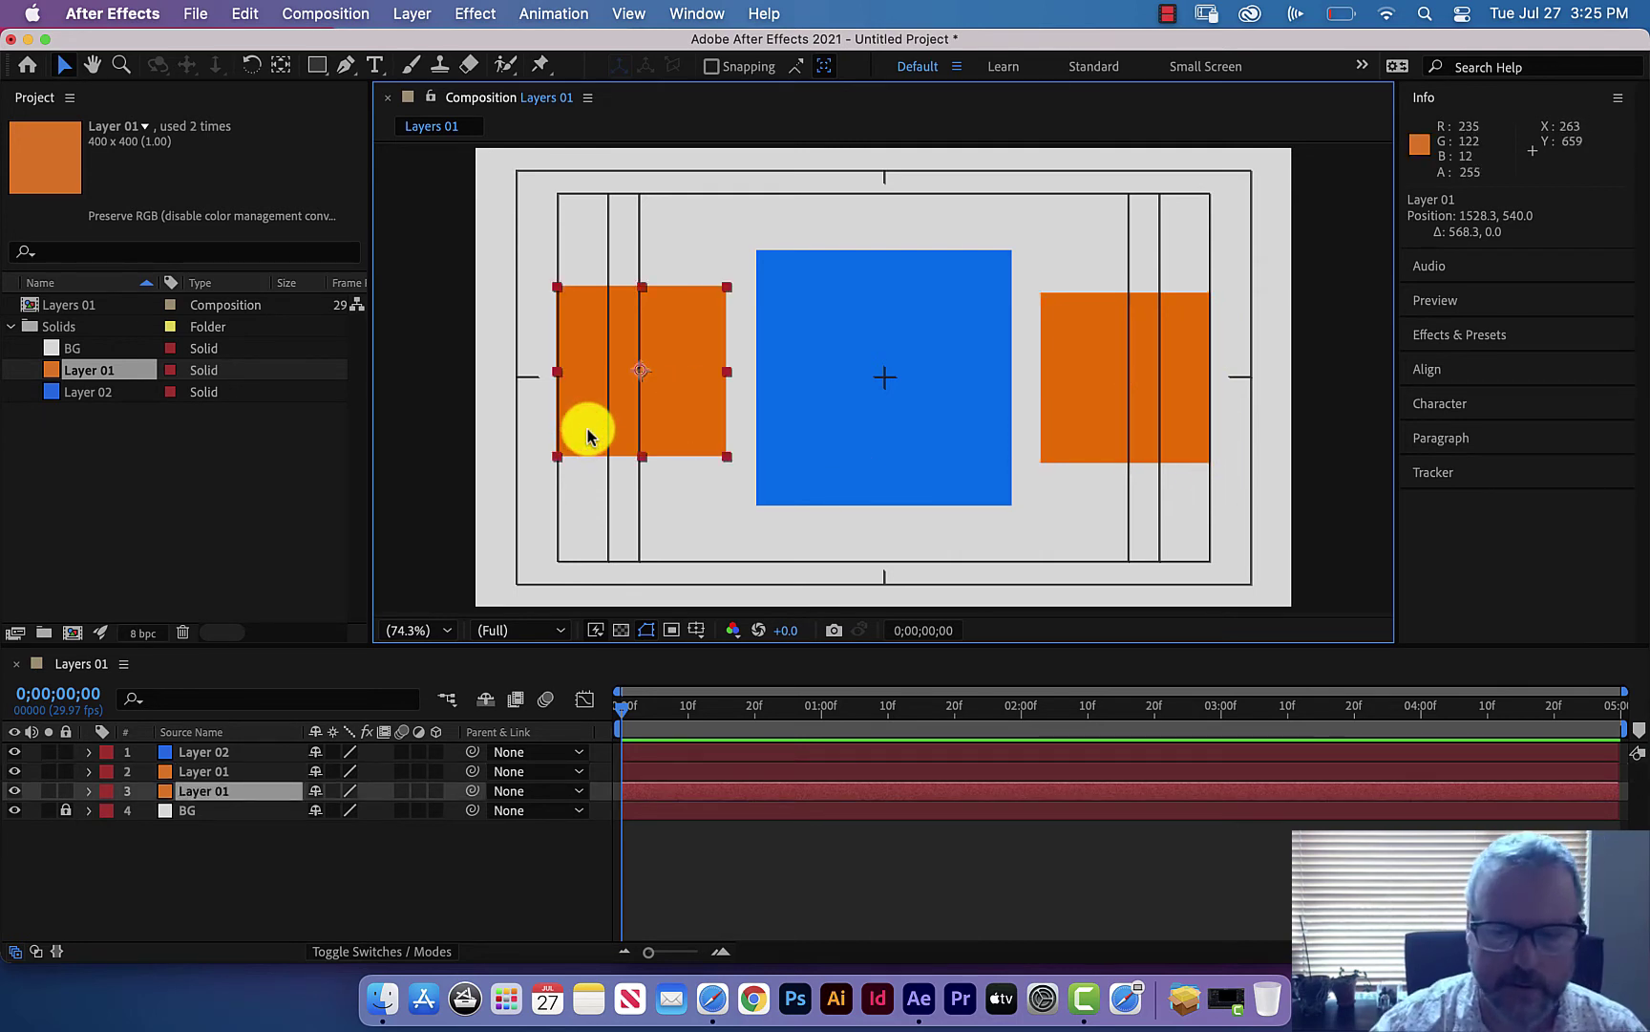
key("Right")
key("Right")
key("Right")
key("Right")
key("Right")
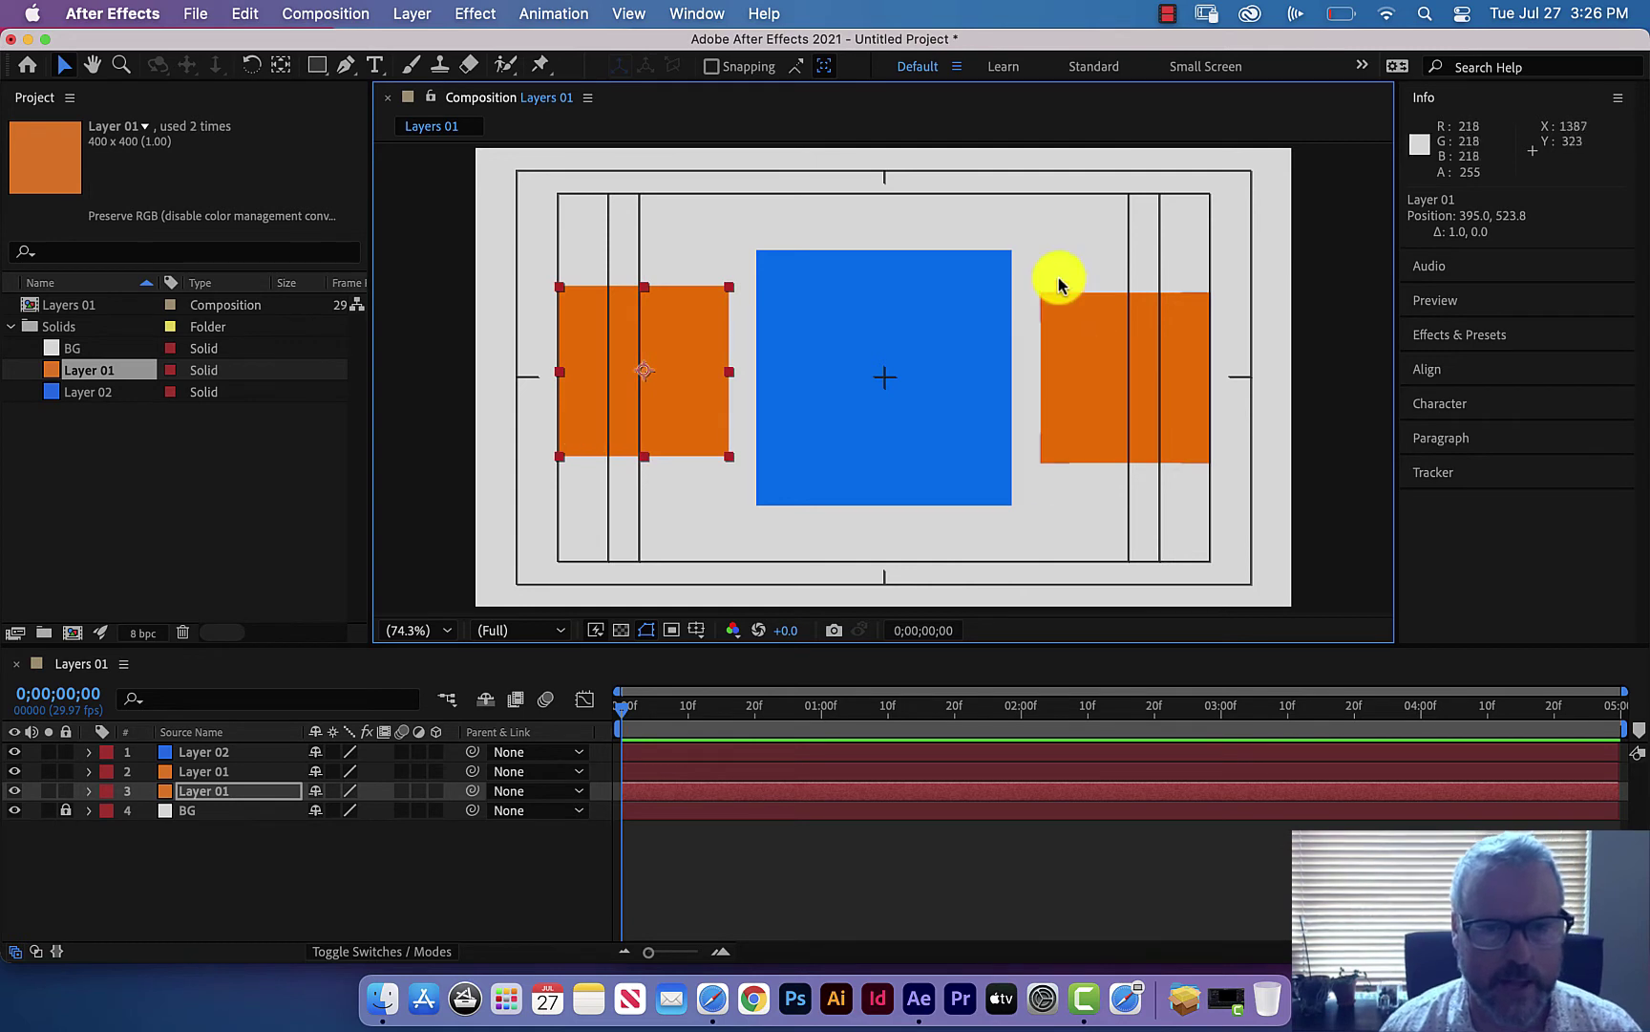
left_click(437, 505)
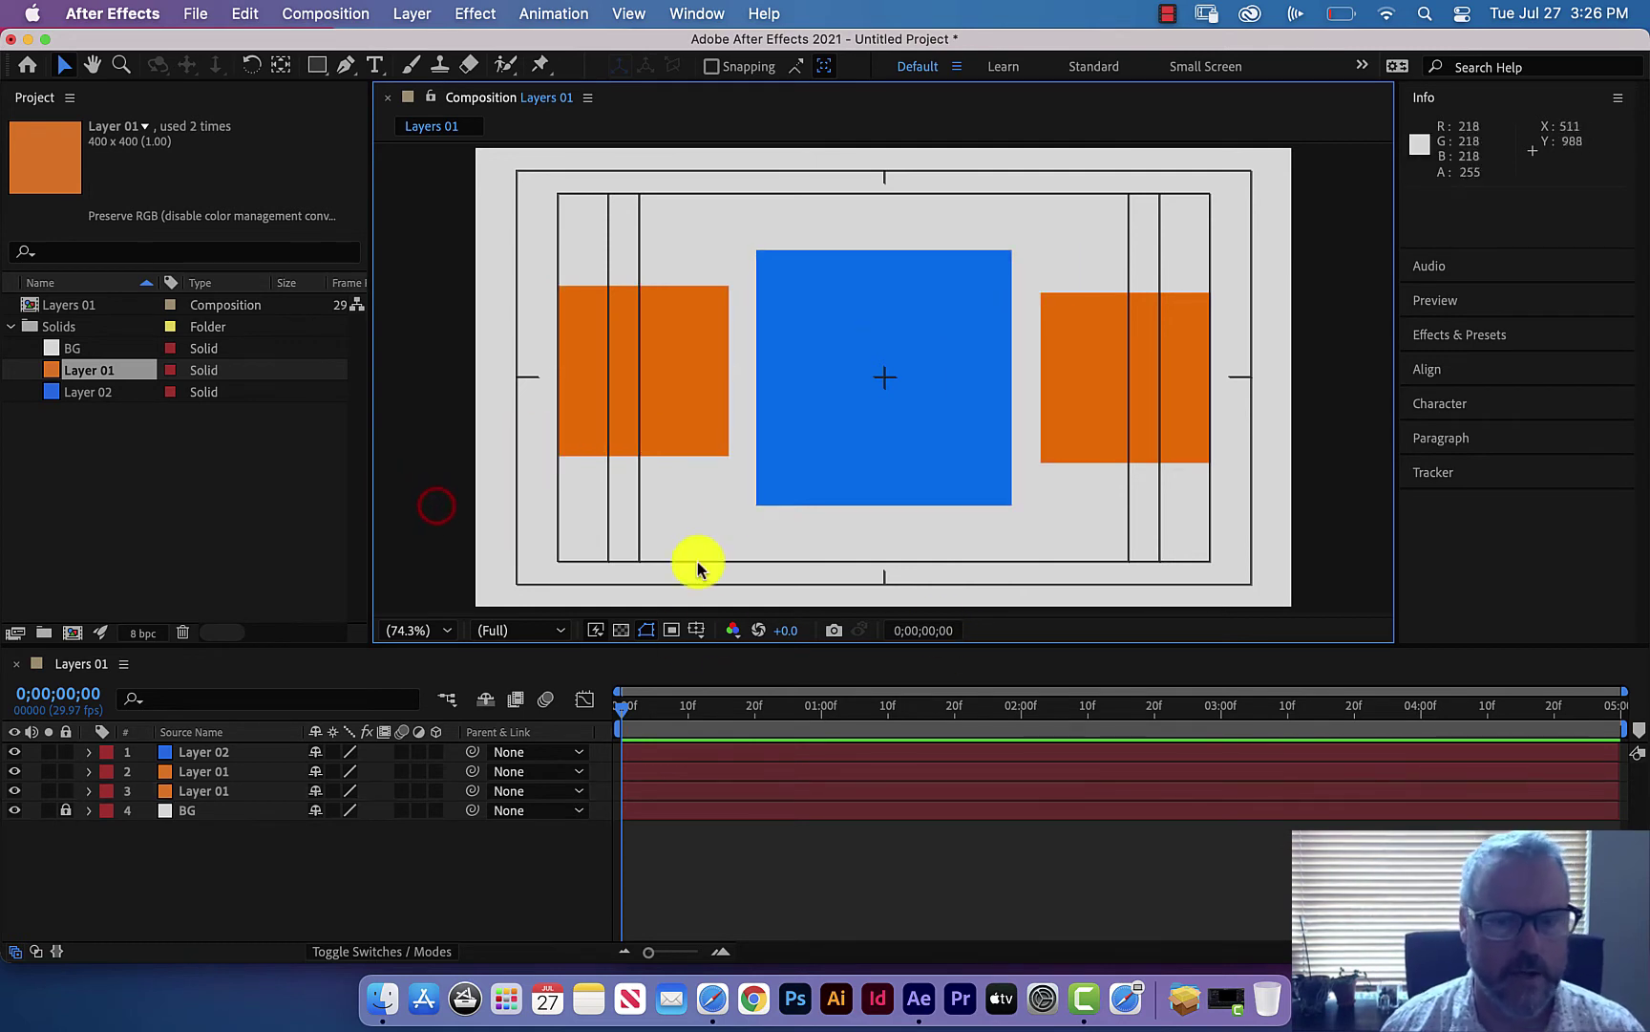
key("apostrophe")
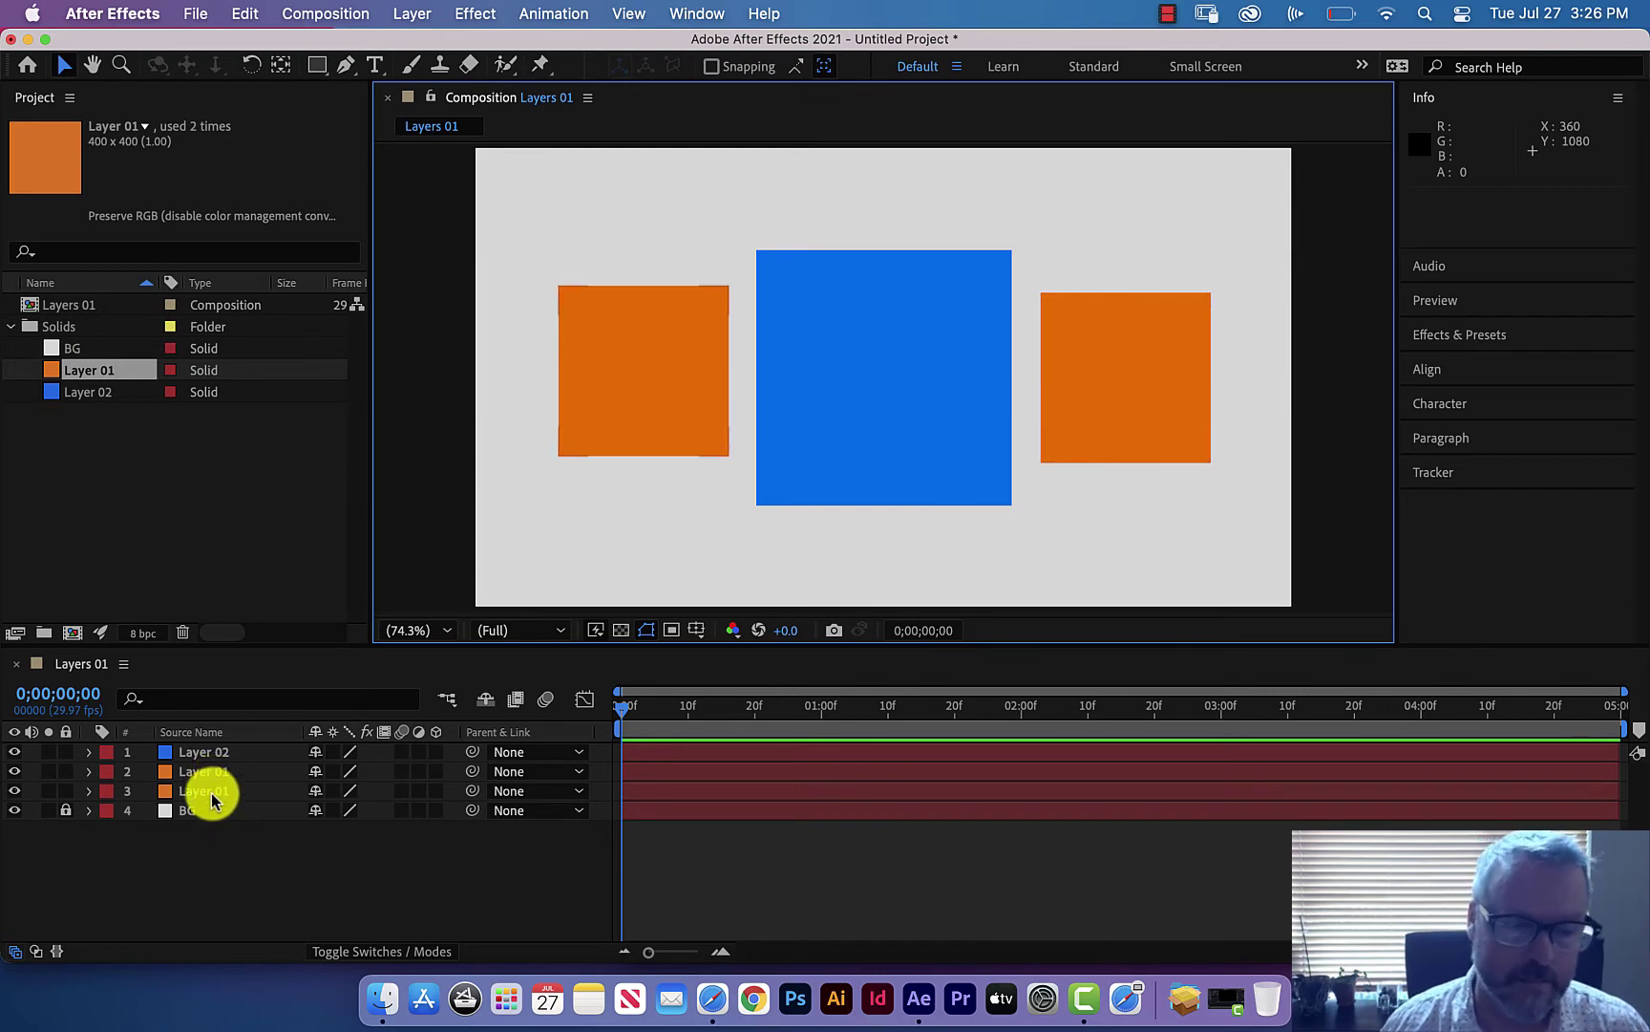
Step: Duplicate the right orange square's layer and move the duplicate above Layer 02 in the layer stack
left_click(167, 772)
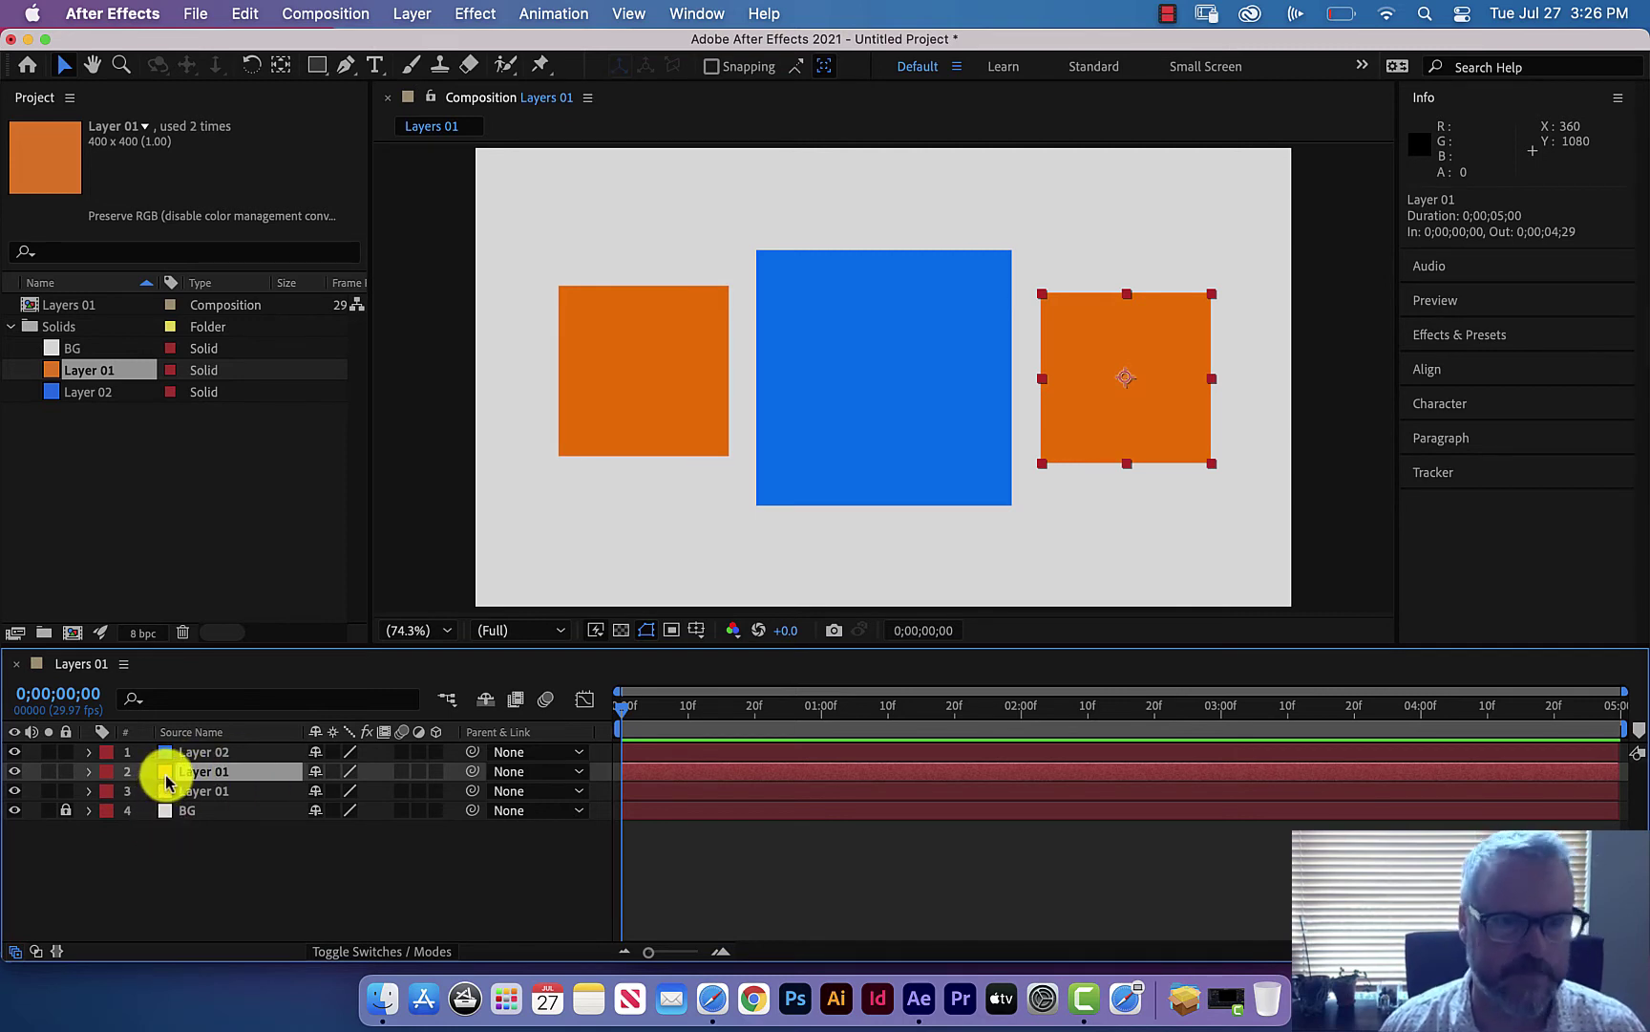
left_click(244, 15)
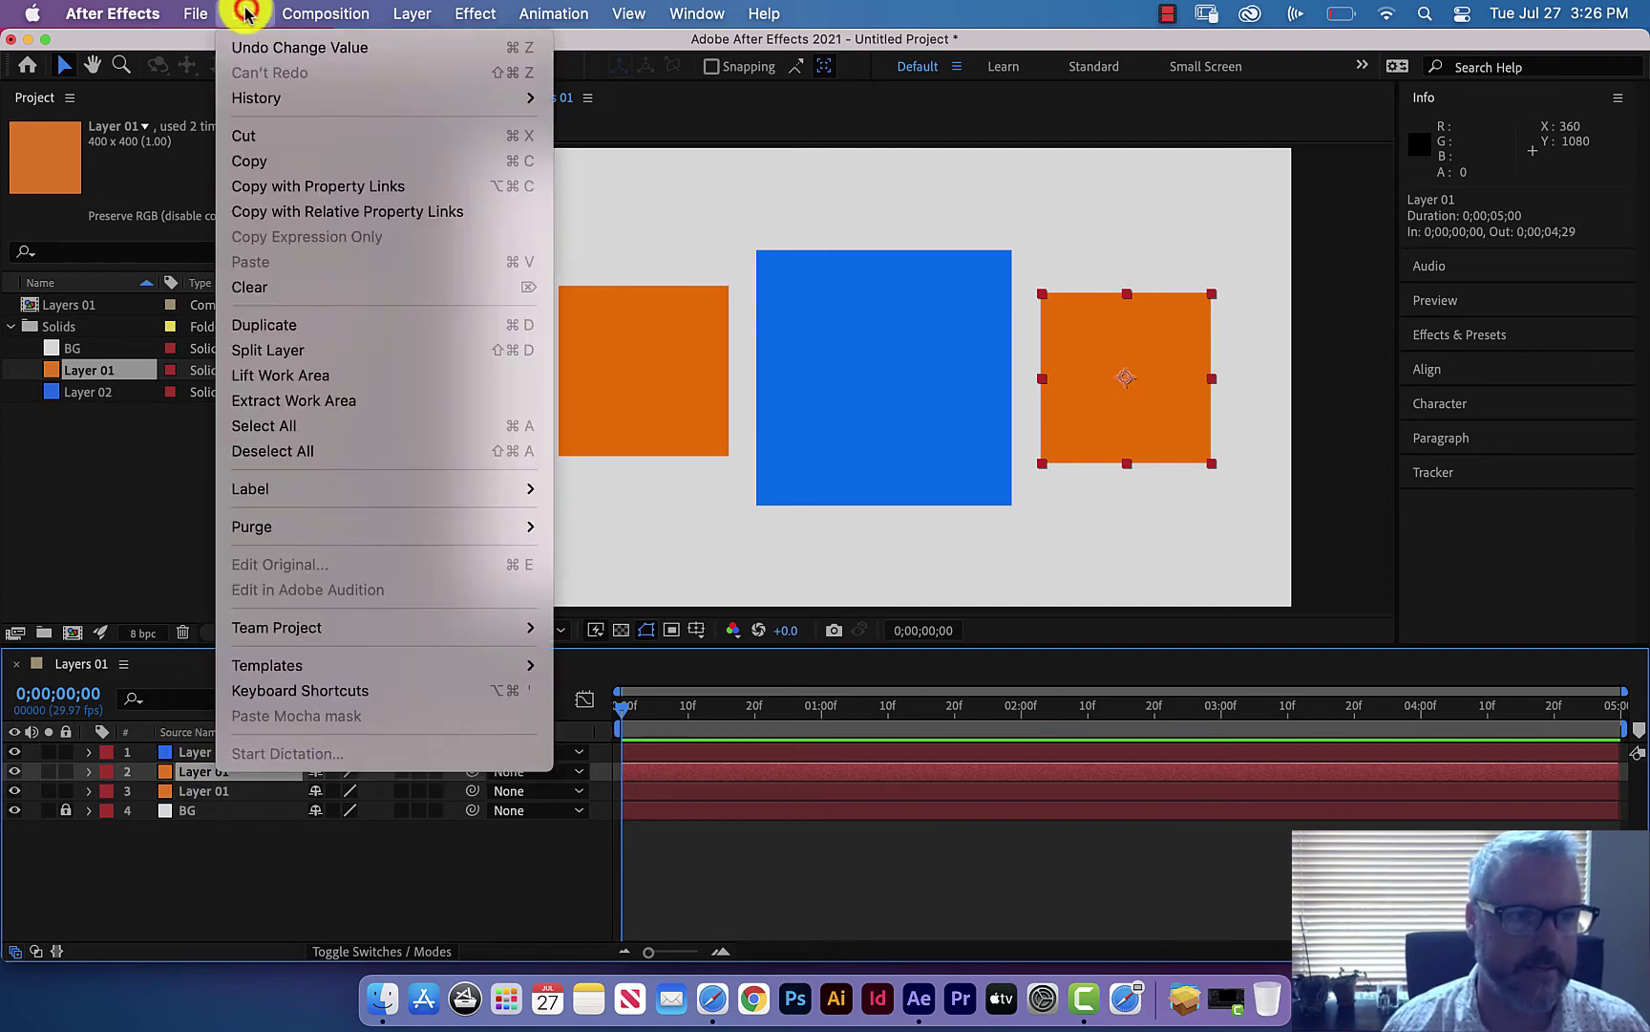
left_click(299, 332)
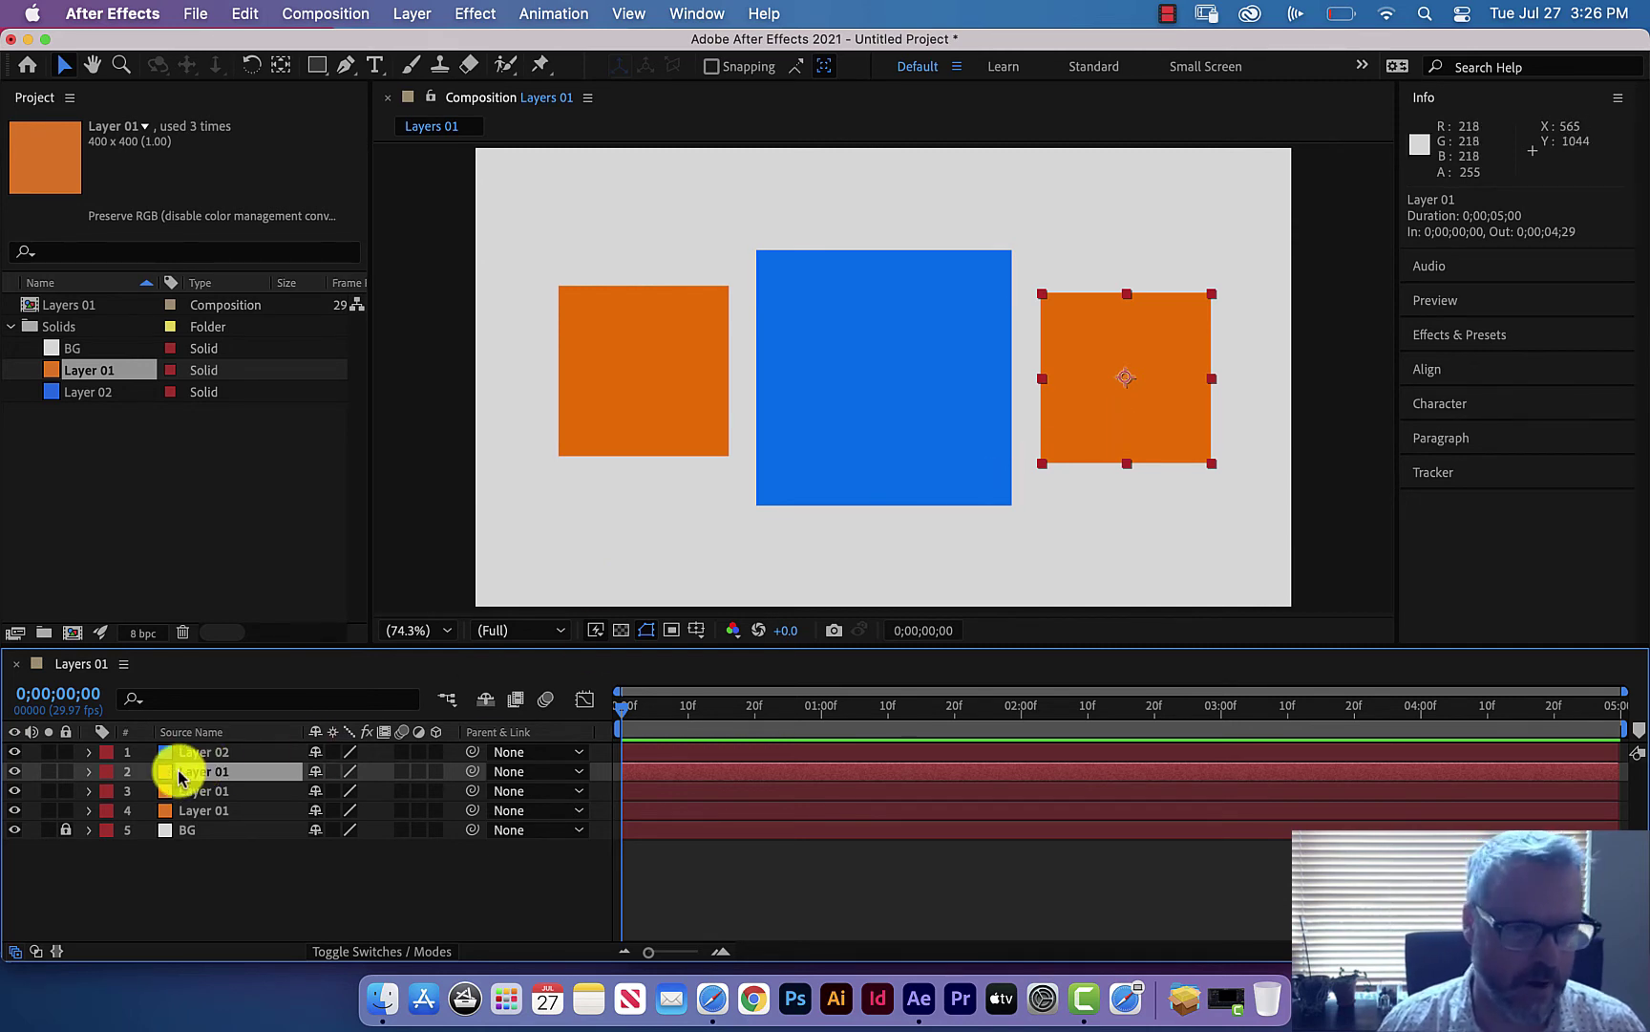
left_click_drag(166, 773, 167, 749)
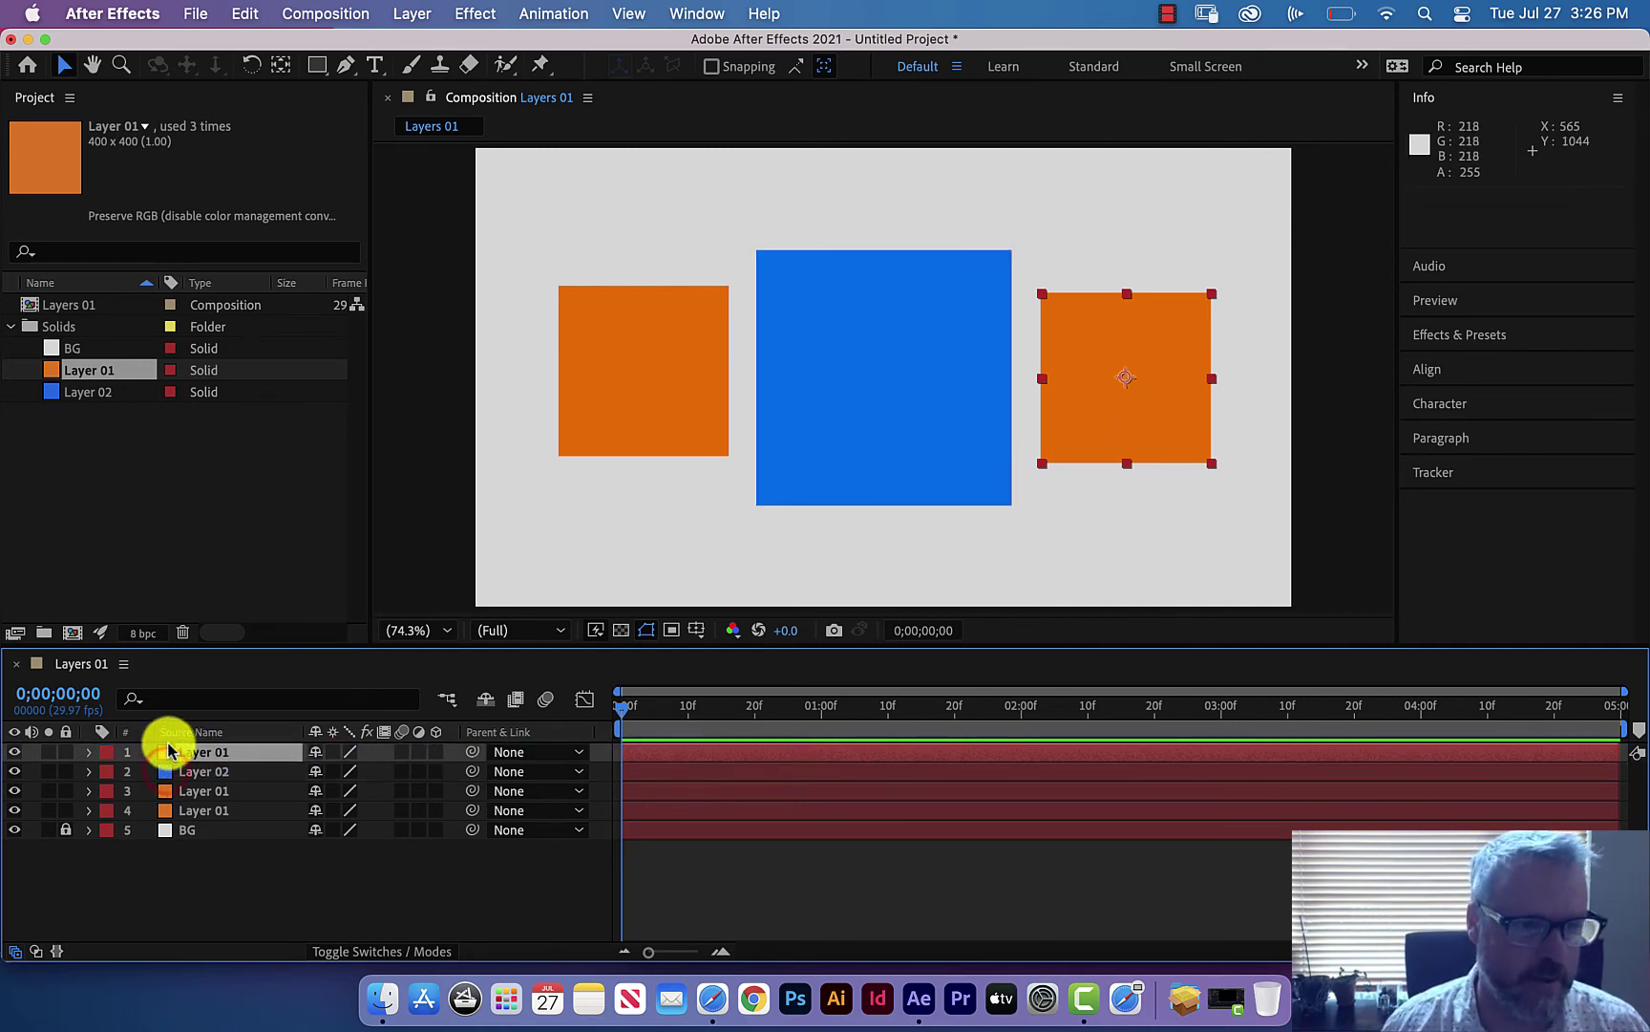
Step: Move the duplicated orange square over the middle of the blue square at about 962.7, 540, checking it against temporarily shown title/action safe guides
left_click_drag(1111, 421, 872, 411)
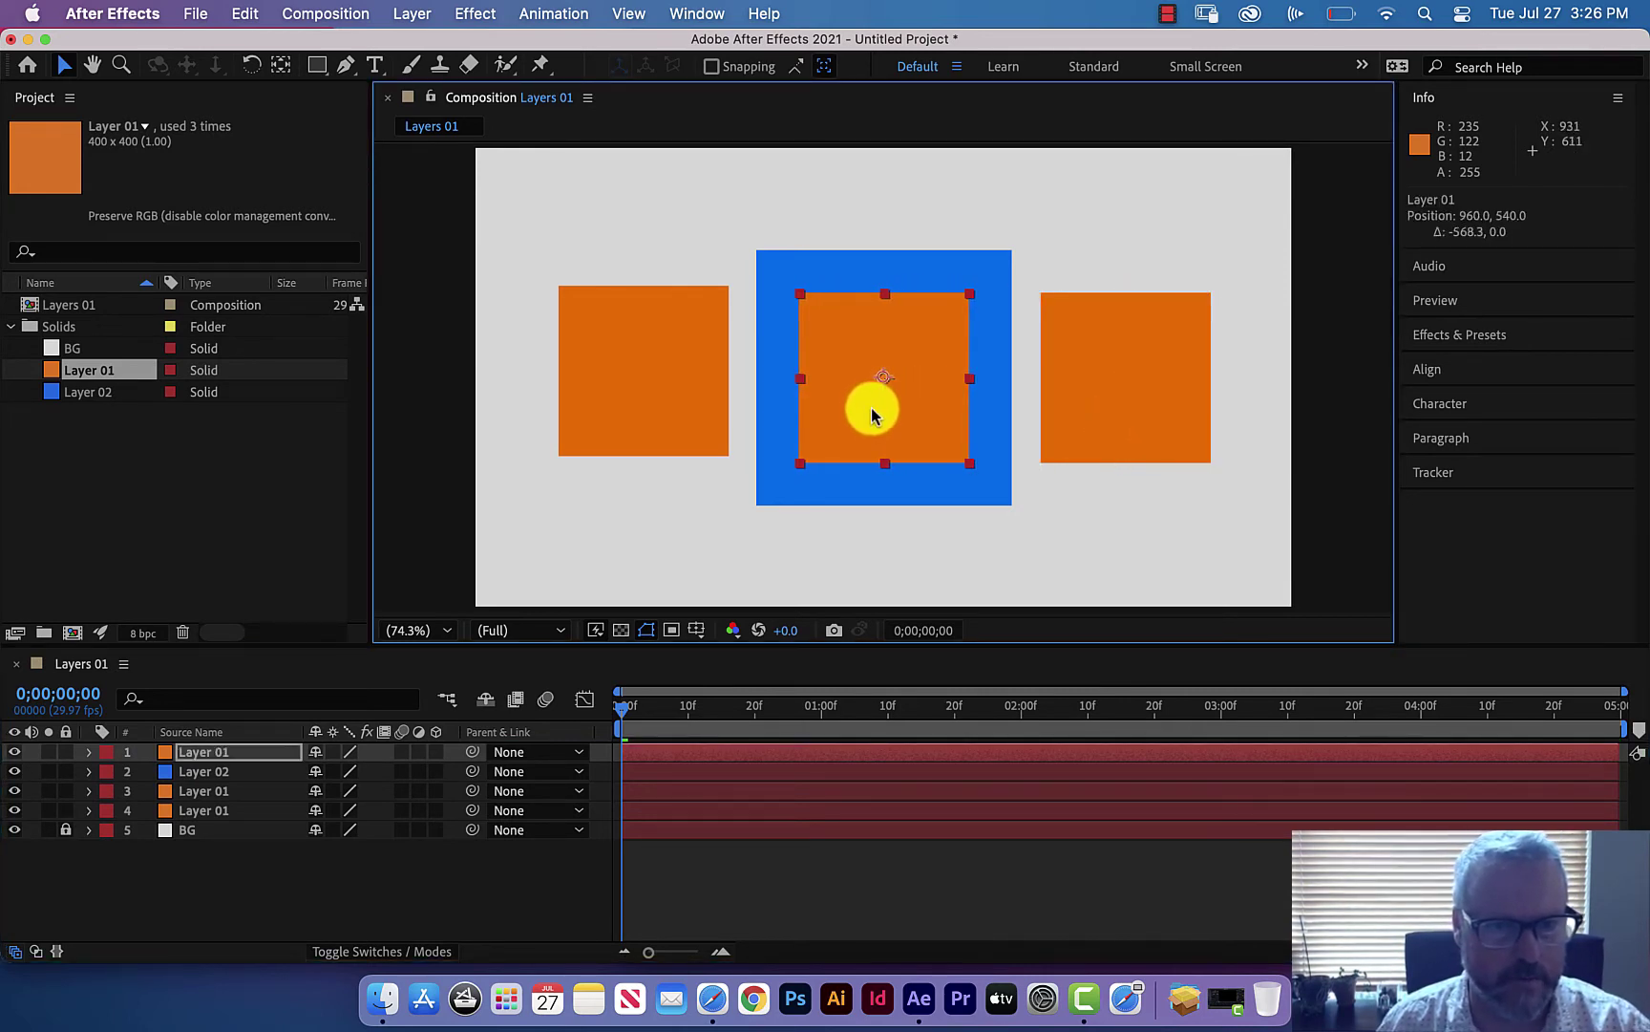
key("apostrophe")
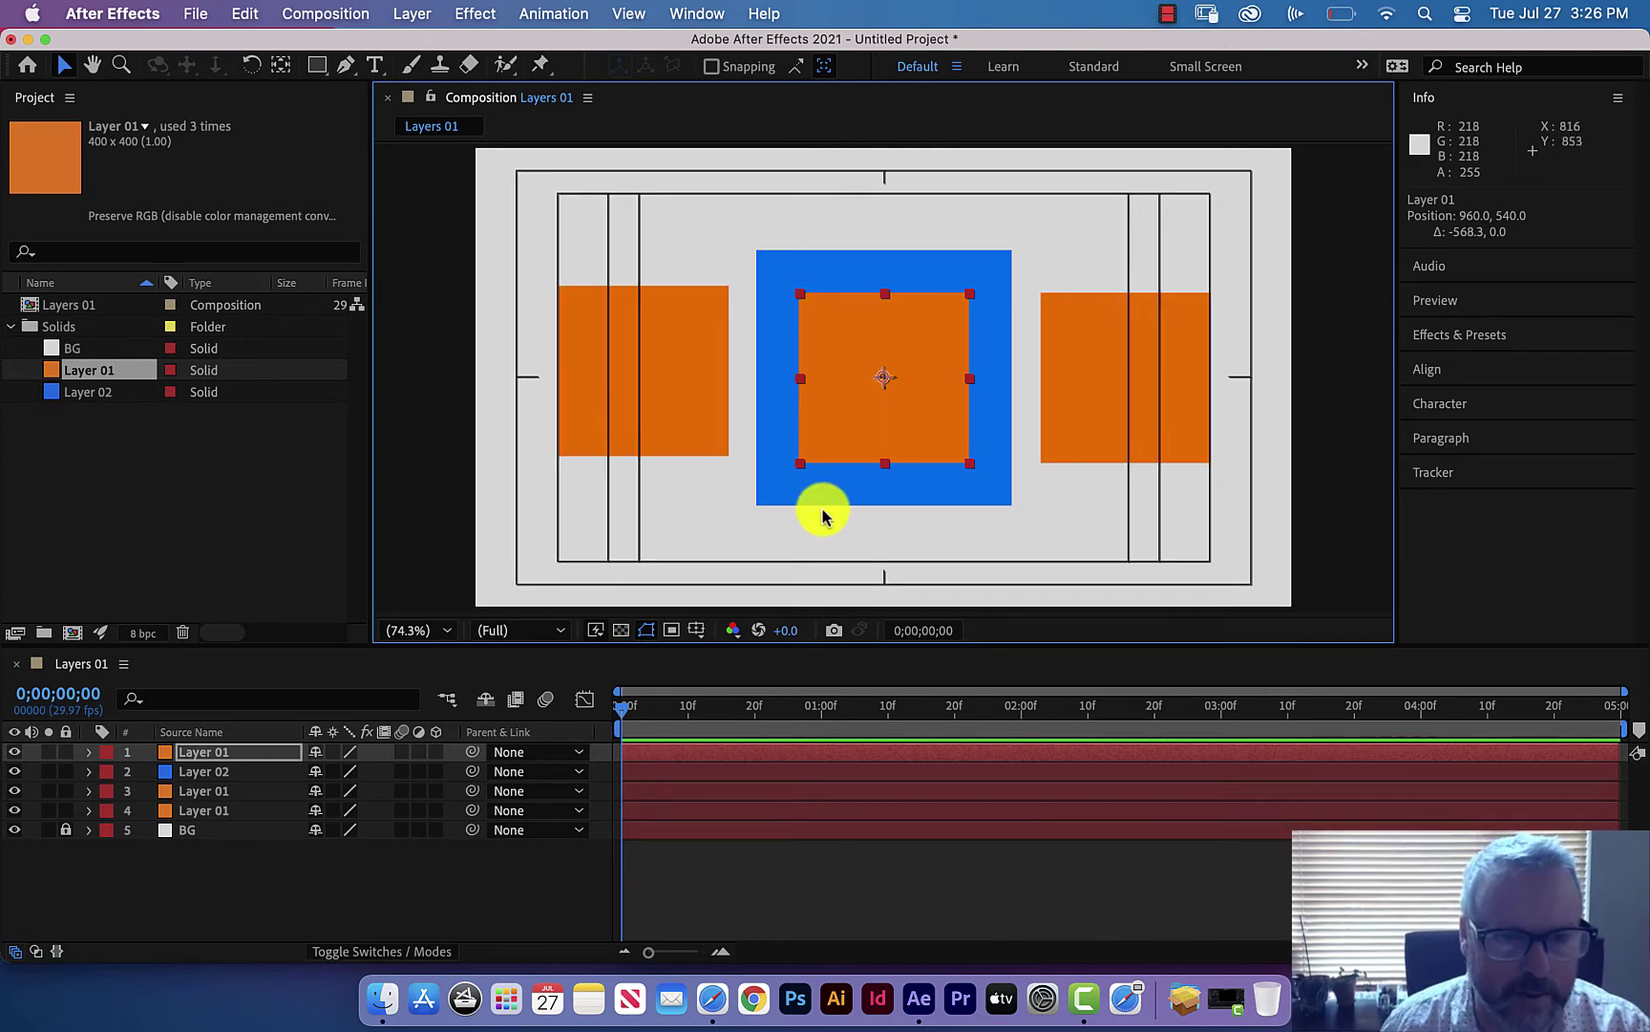
left_click_drag(898, 421, 899, 422)
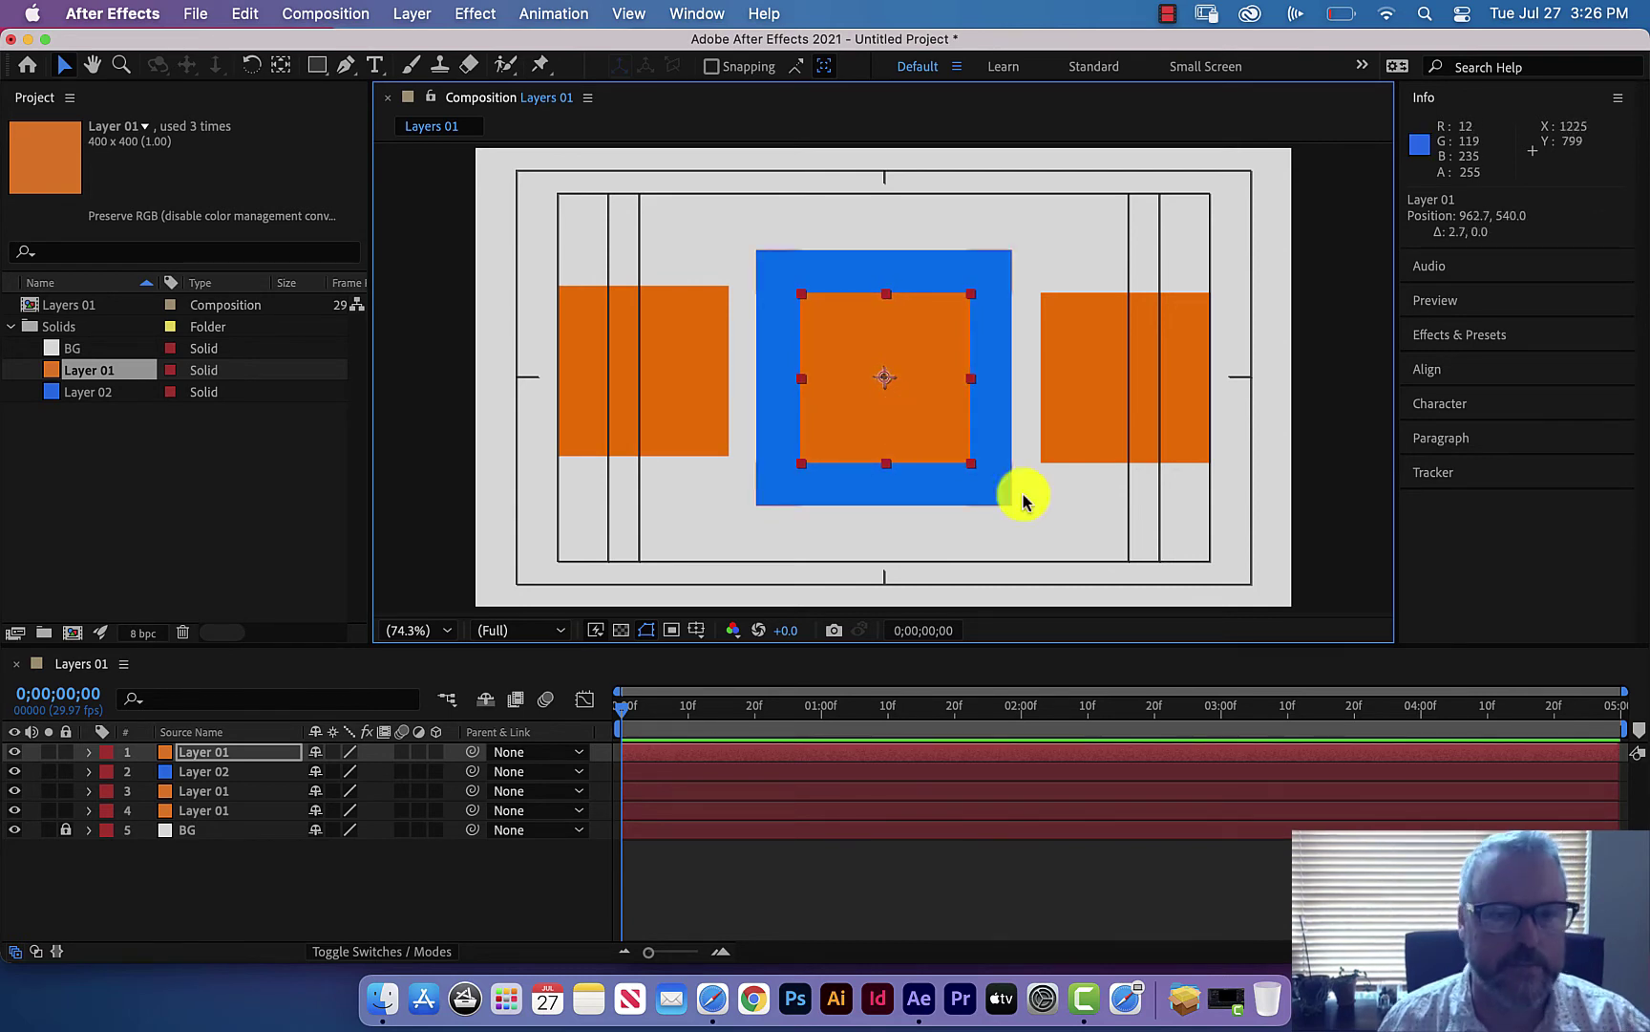
left_click(1352, 547)
key("apostrophe")
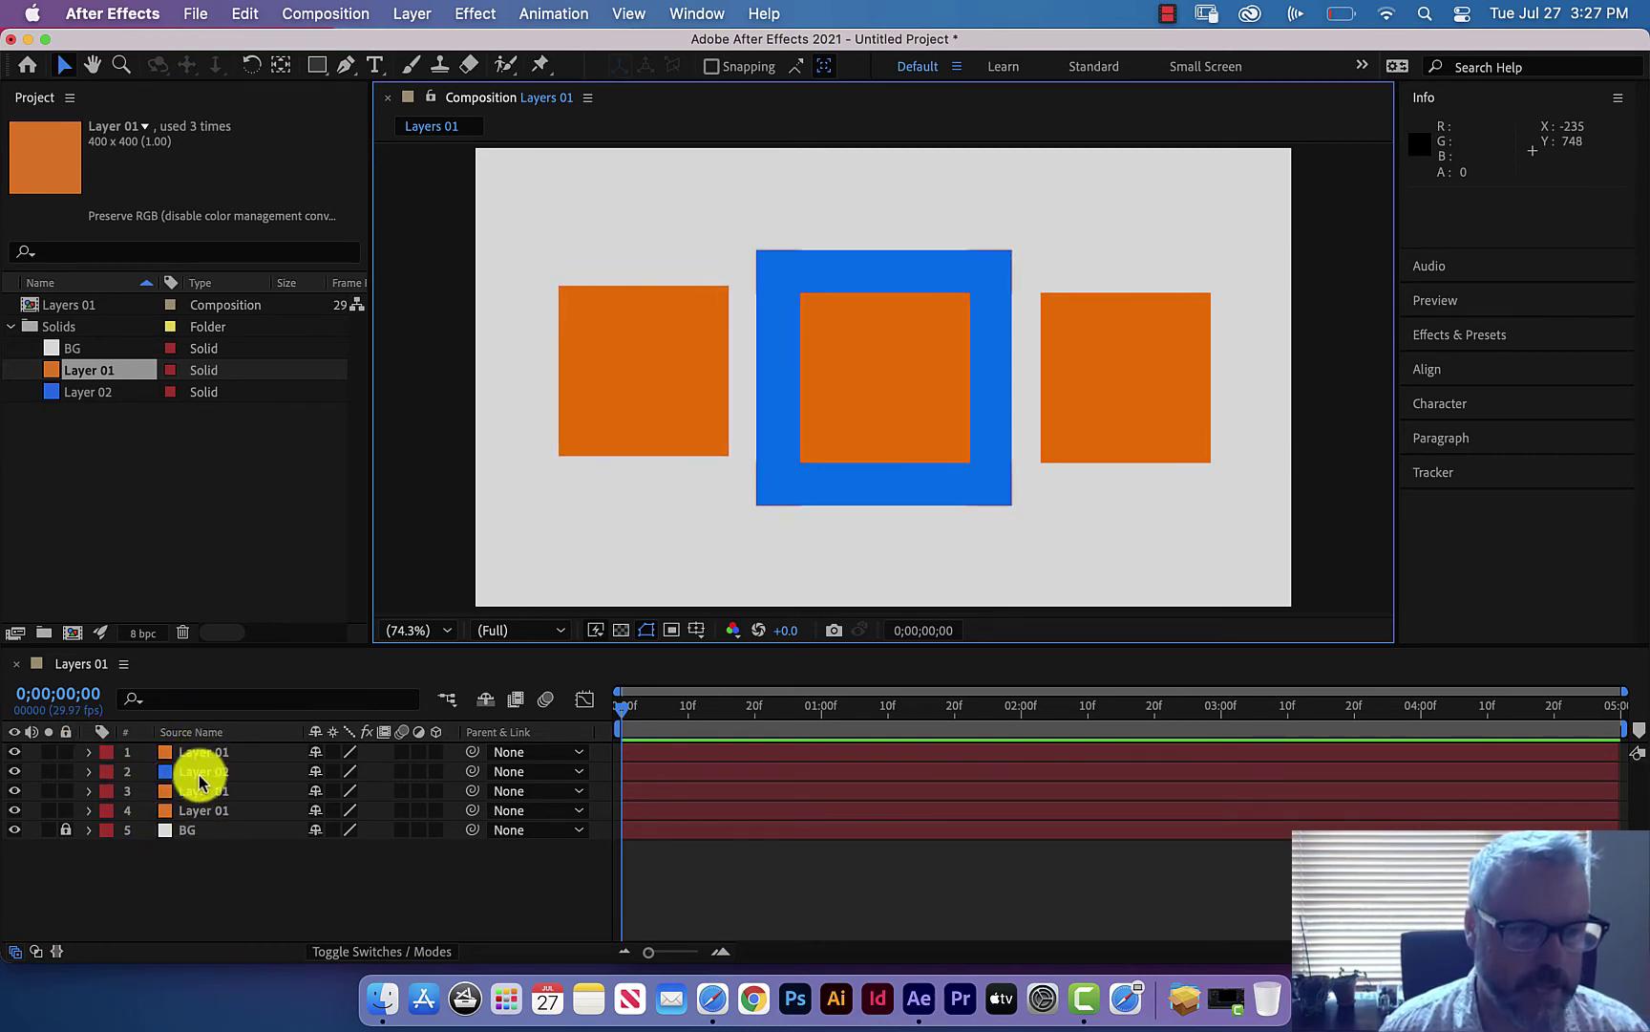
Step: Examine the topmost orange layer's transform properties in the timeline and collapse them again
left_click(89, 753)
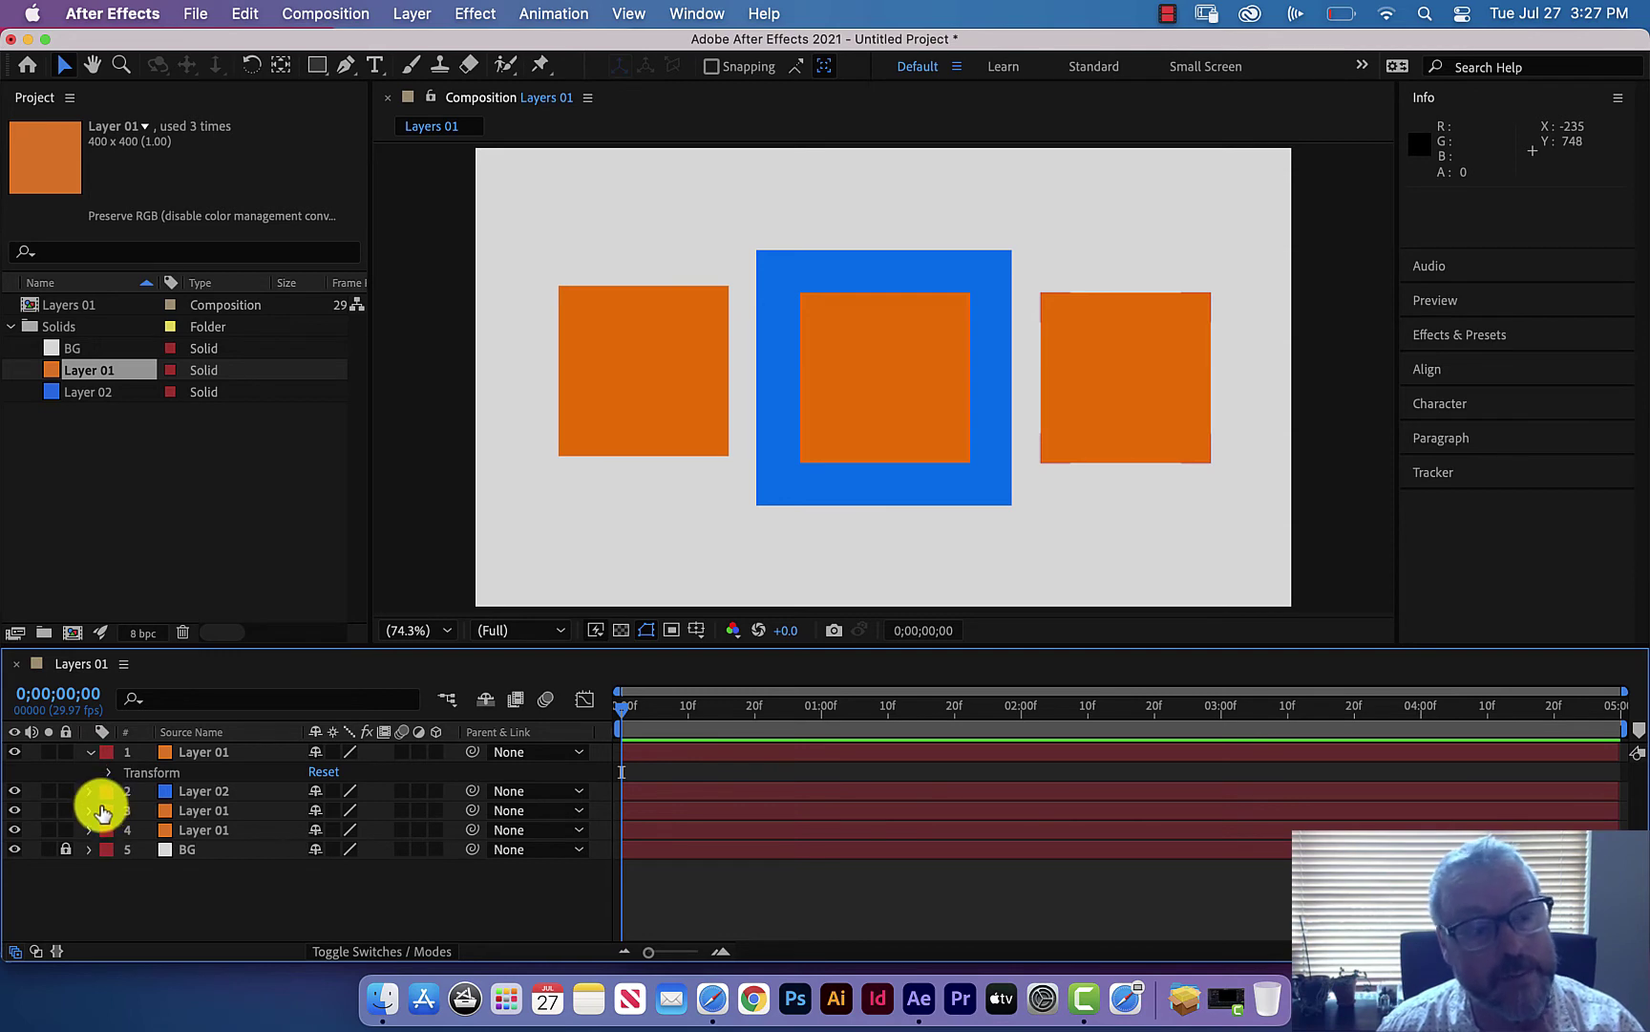
left_click(107, 772)
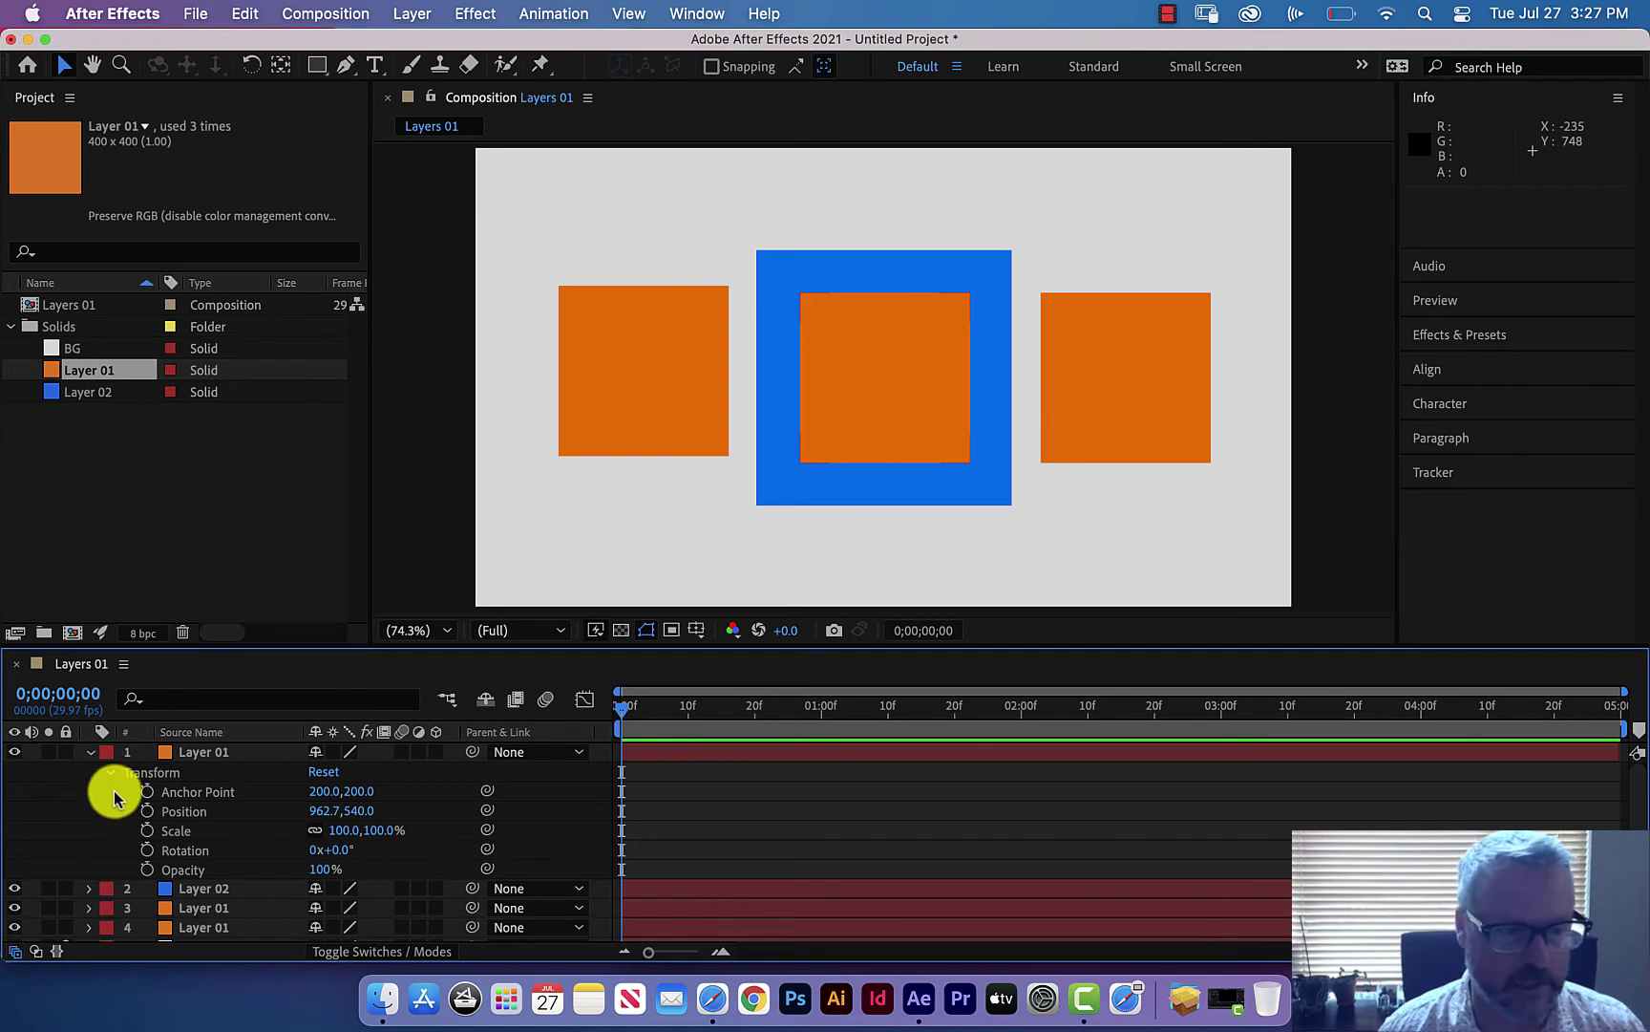
left_click(111, 771)
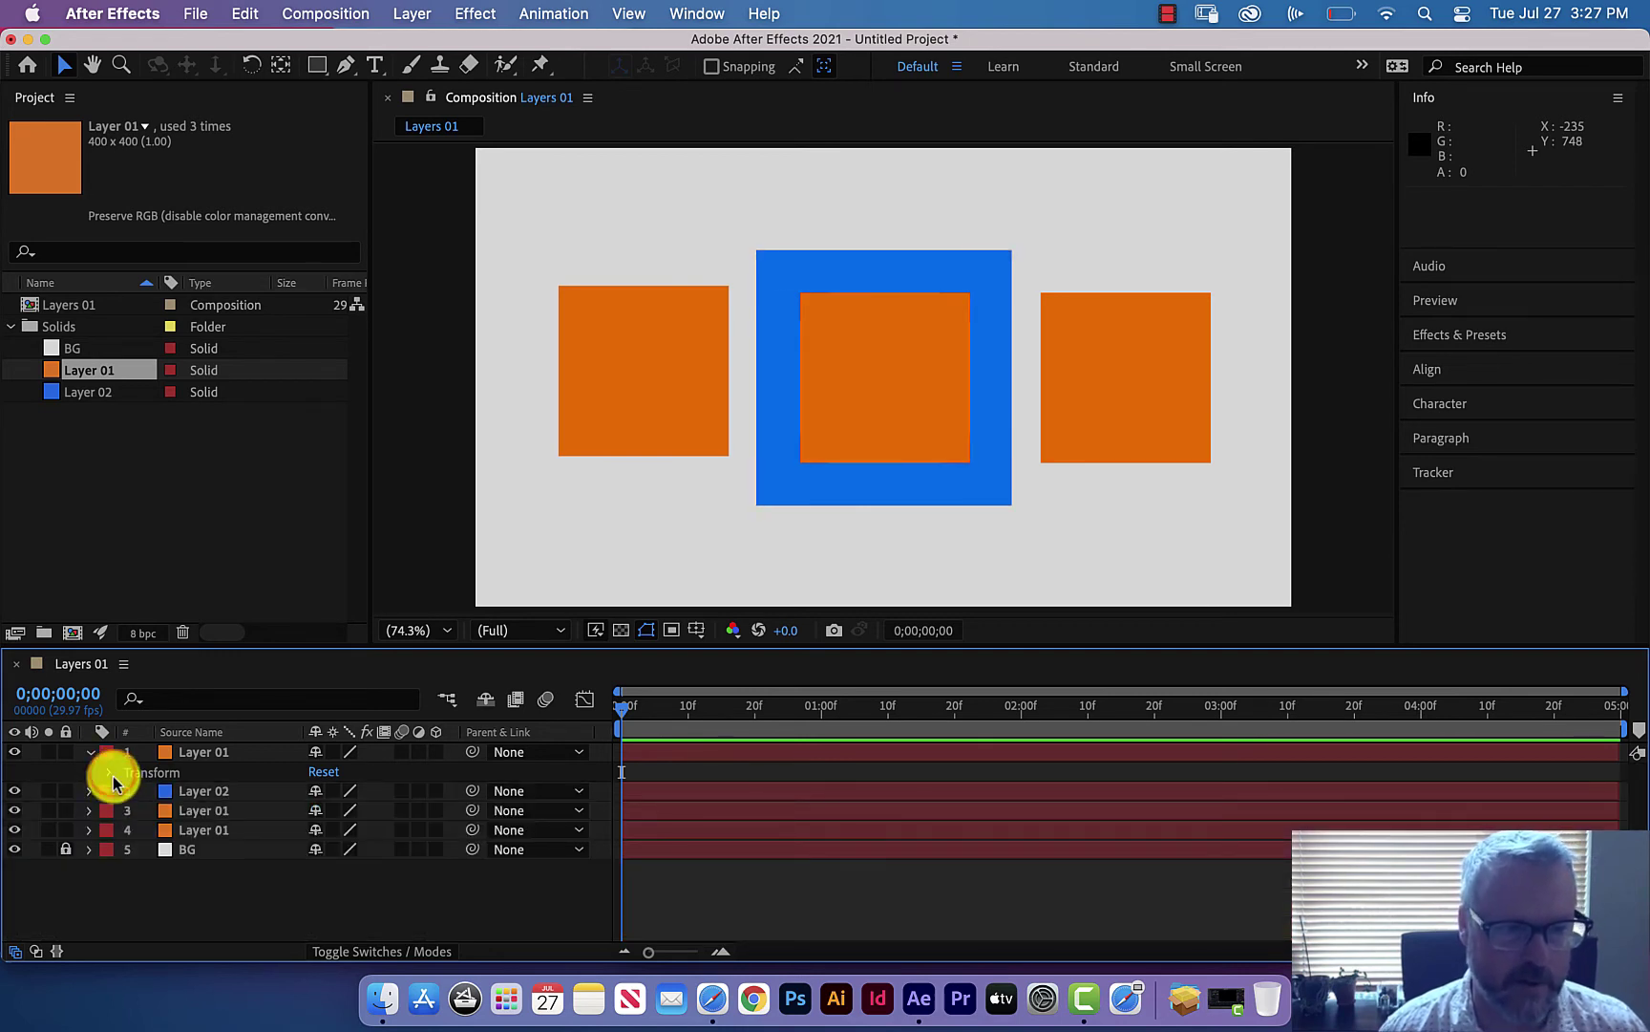
left_click(91, 754)
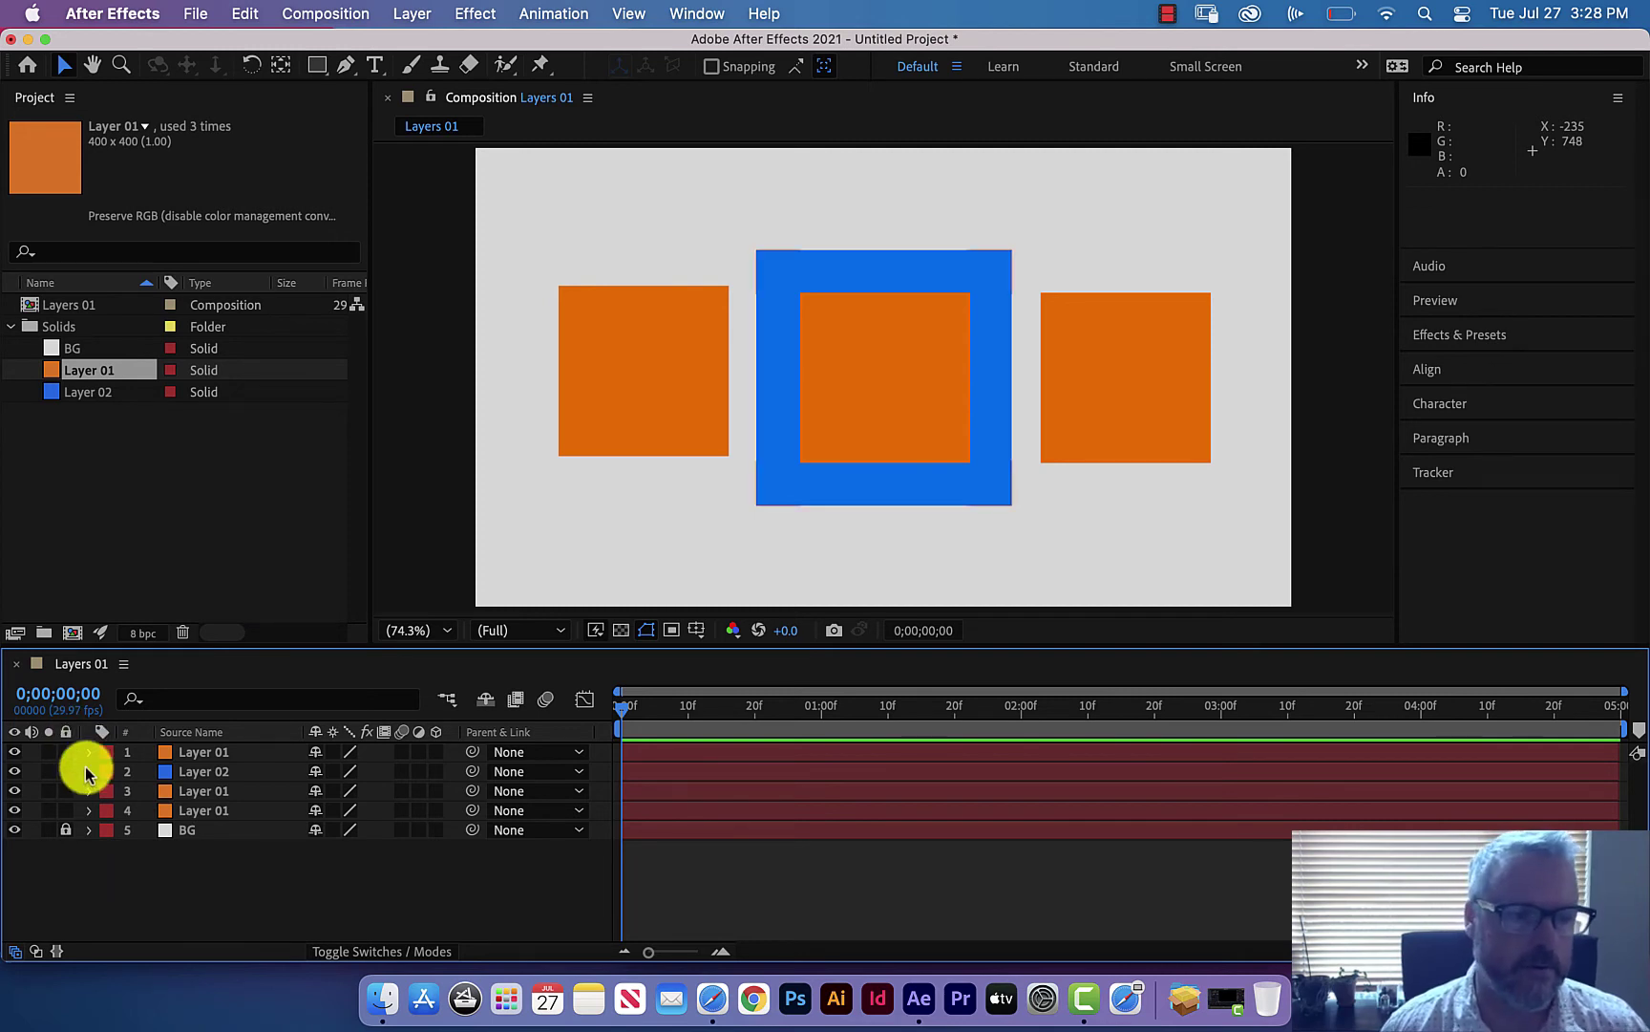
Step: Unlock the BG layer, change its label color to Cyan and lock it again
left_click(107, 831)
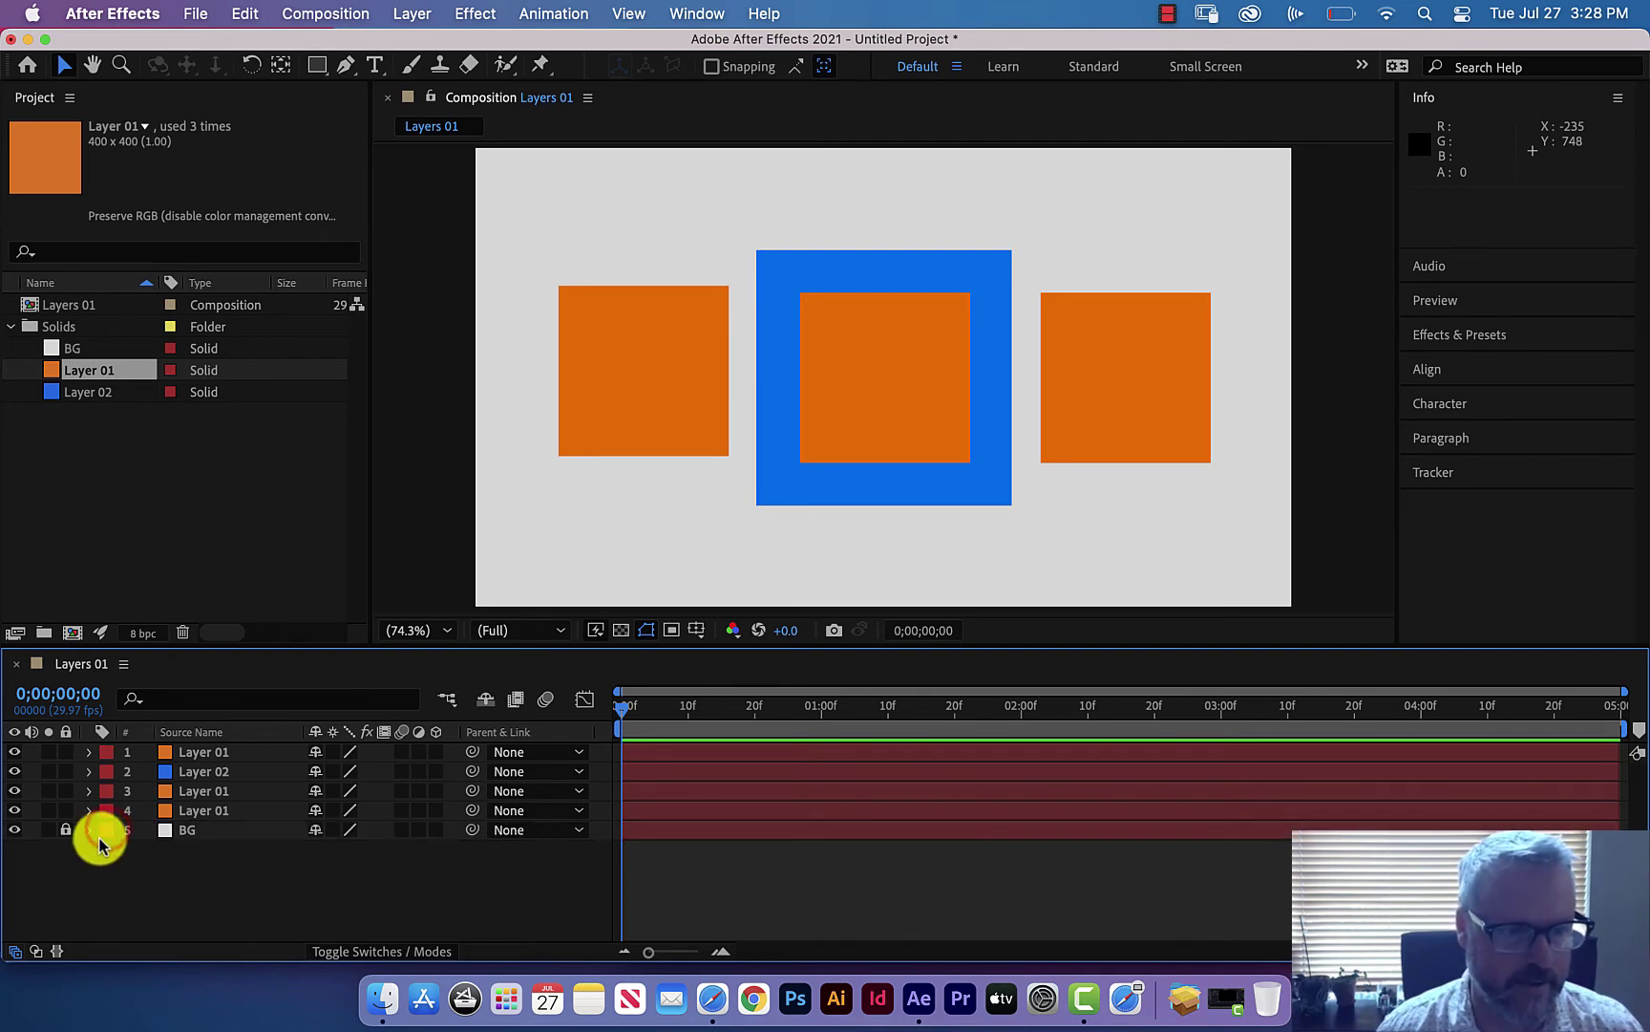
left_click(65, 829)
left_click(105, 831)
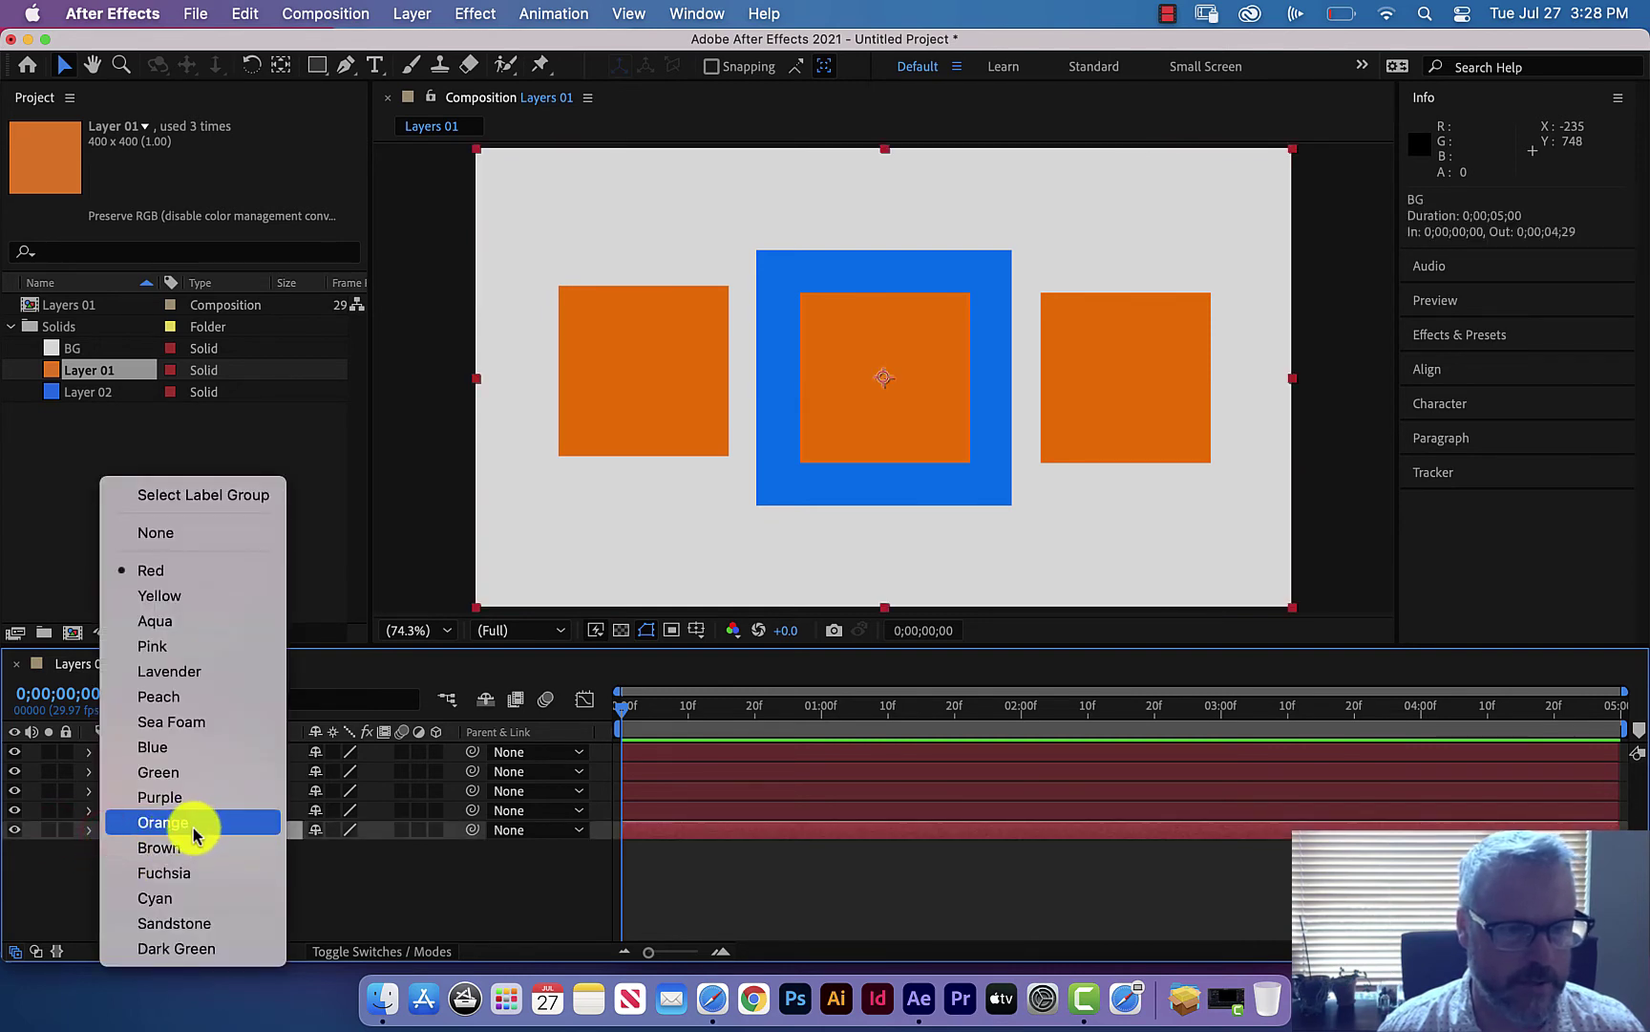
left_click(181, 902)
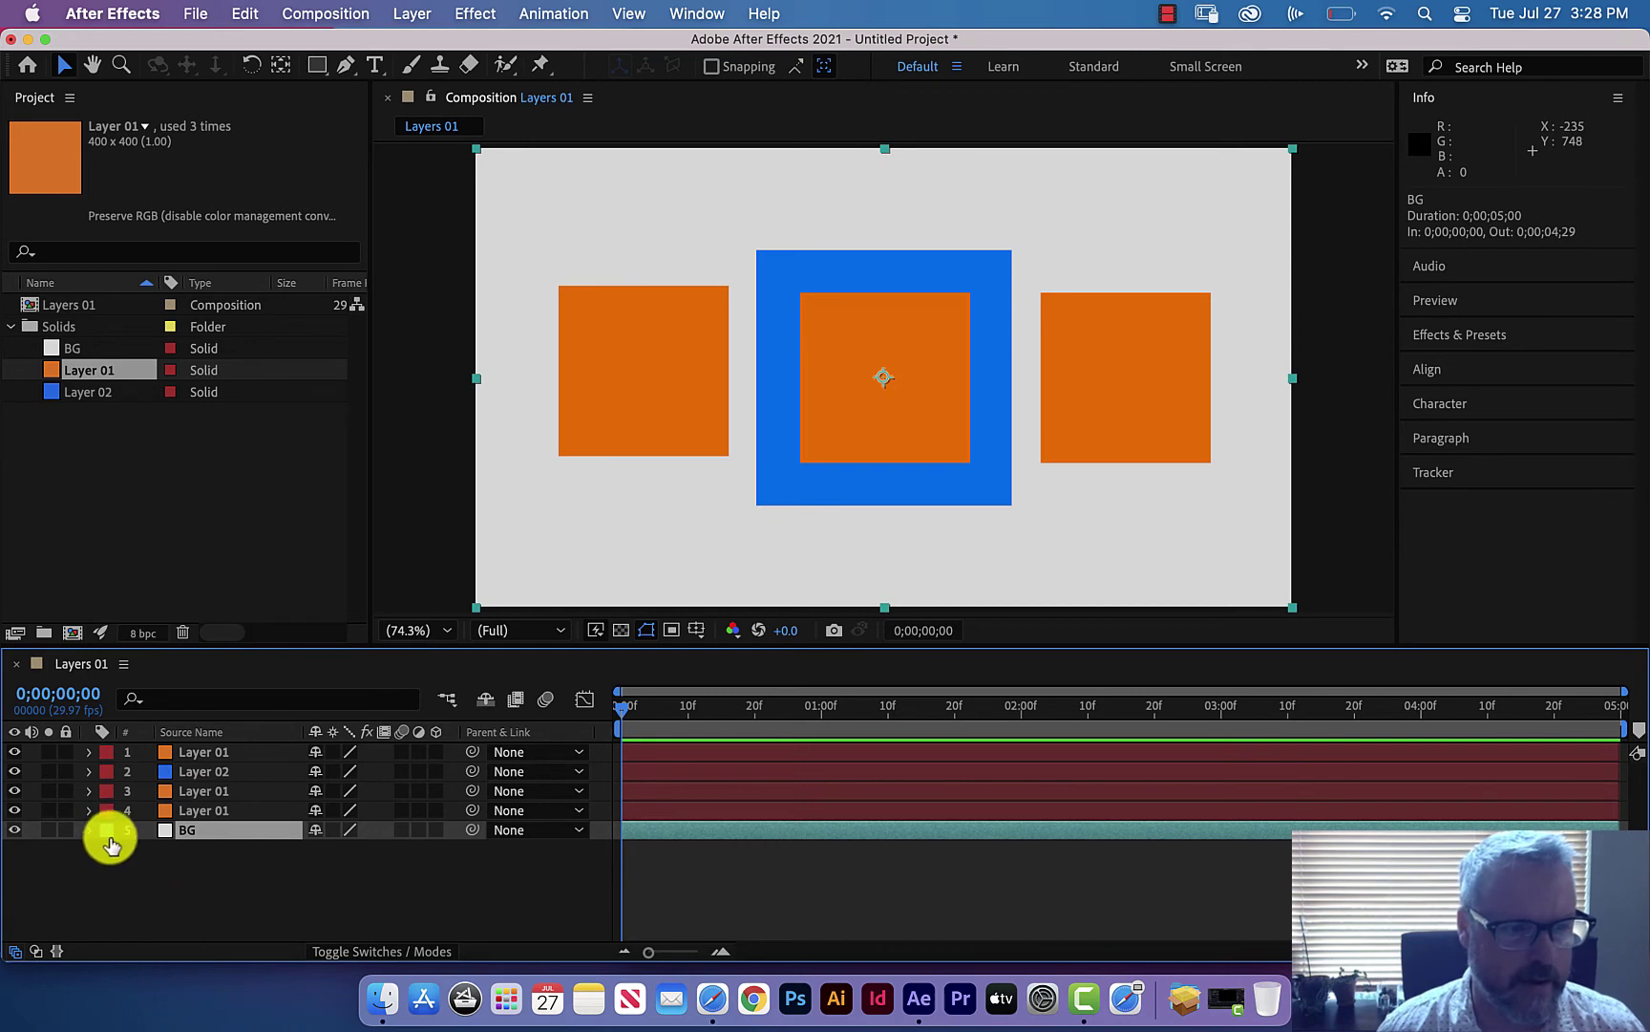
left_click(65, 829)
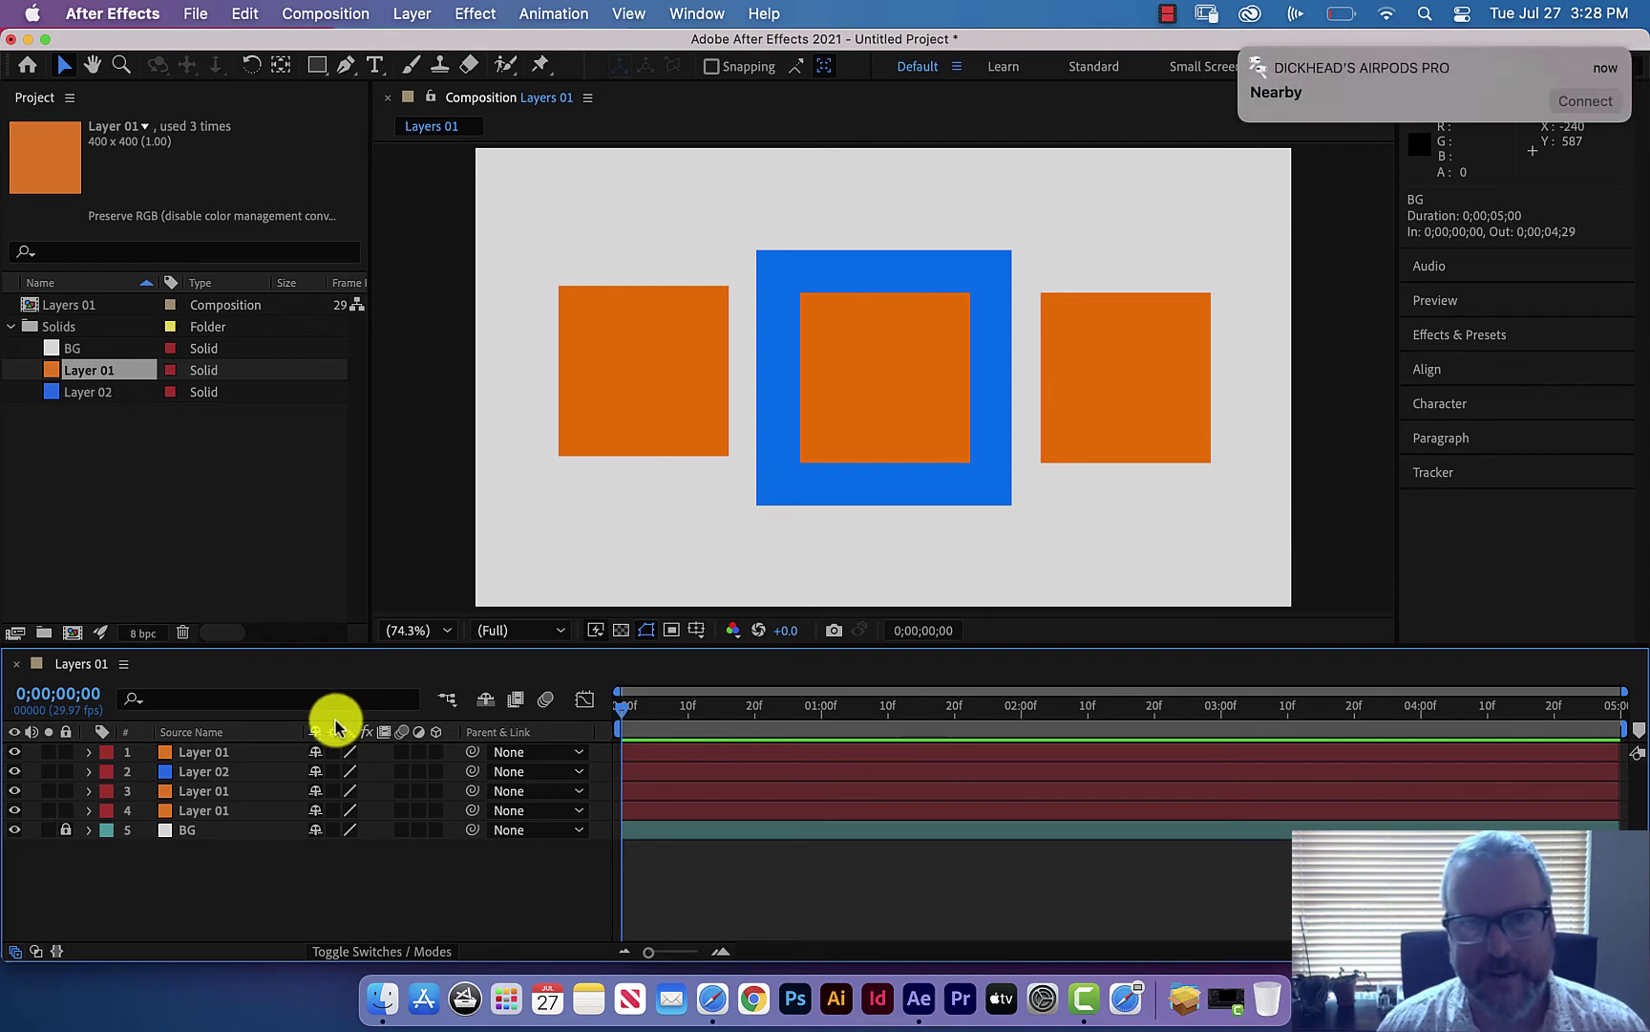
left_click(1286, 96)
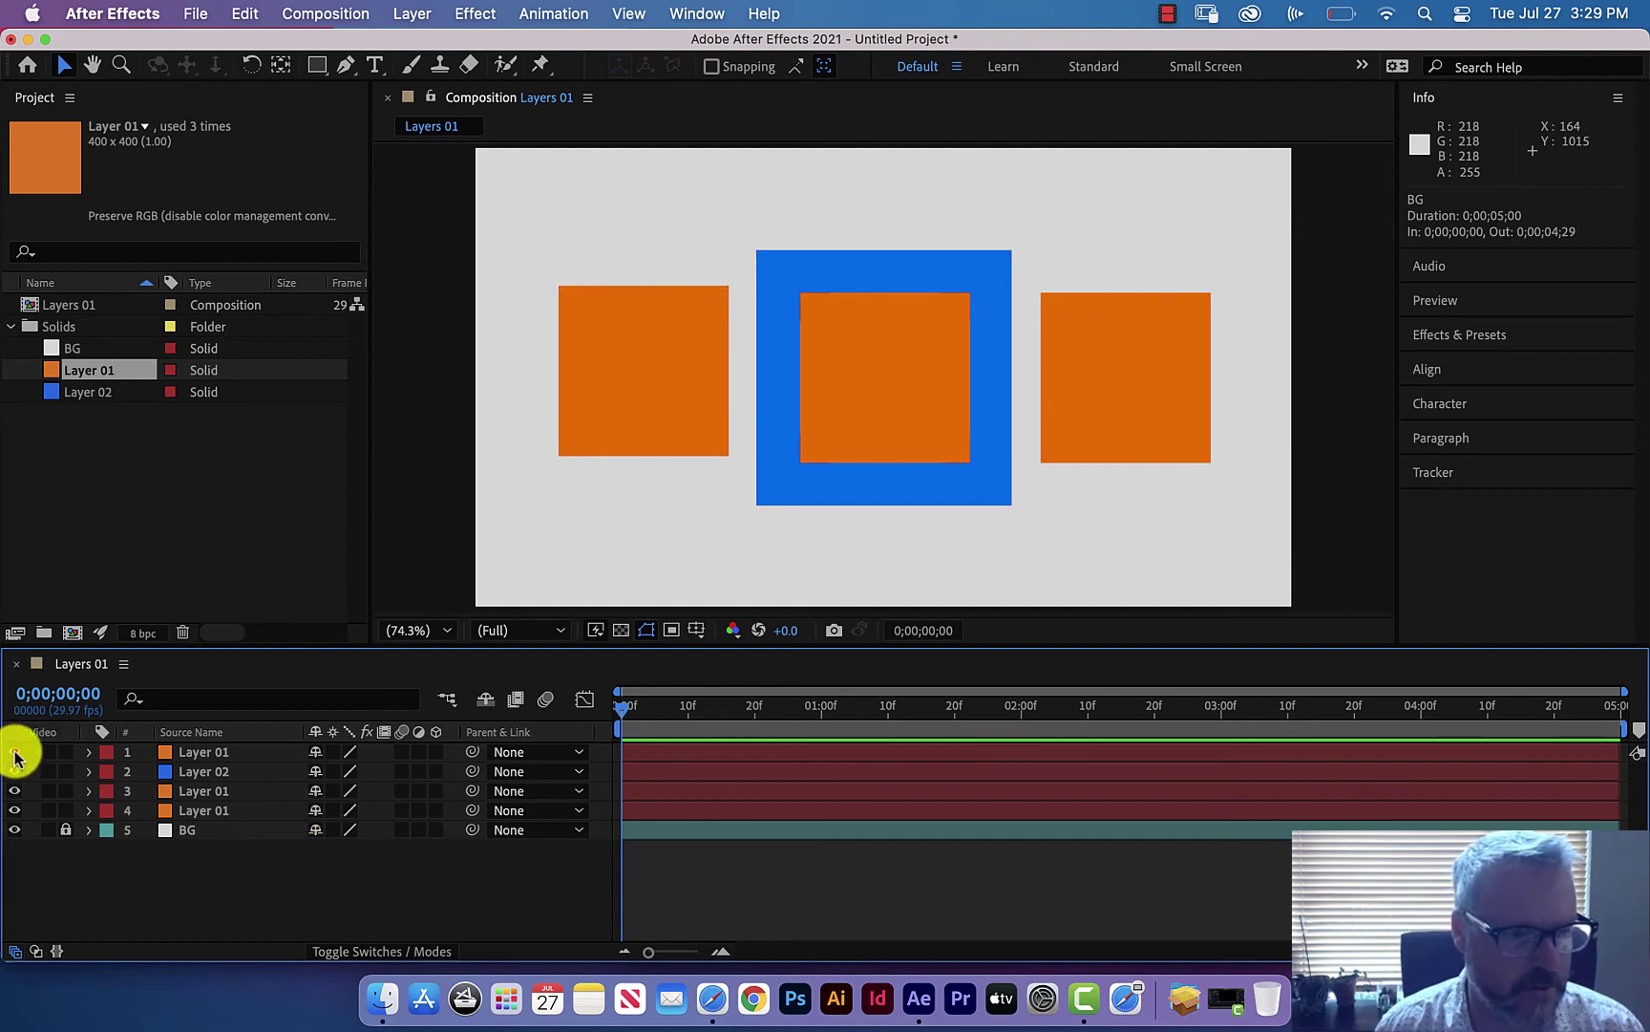
Step: Temporarily hide the upper layers one by one in the composition and turn their visibility back on
left_click_drag(15, 752, 14, 772)
left_click(15, 791)
left_click(14, 791)
left_click(14, 772)
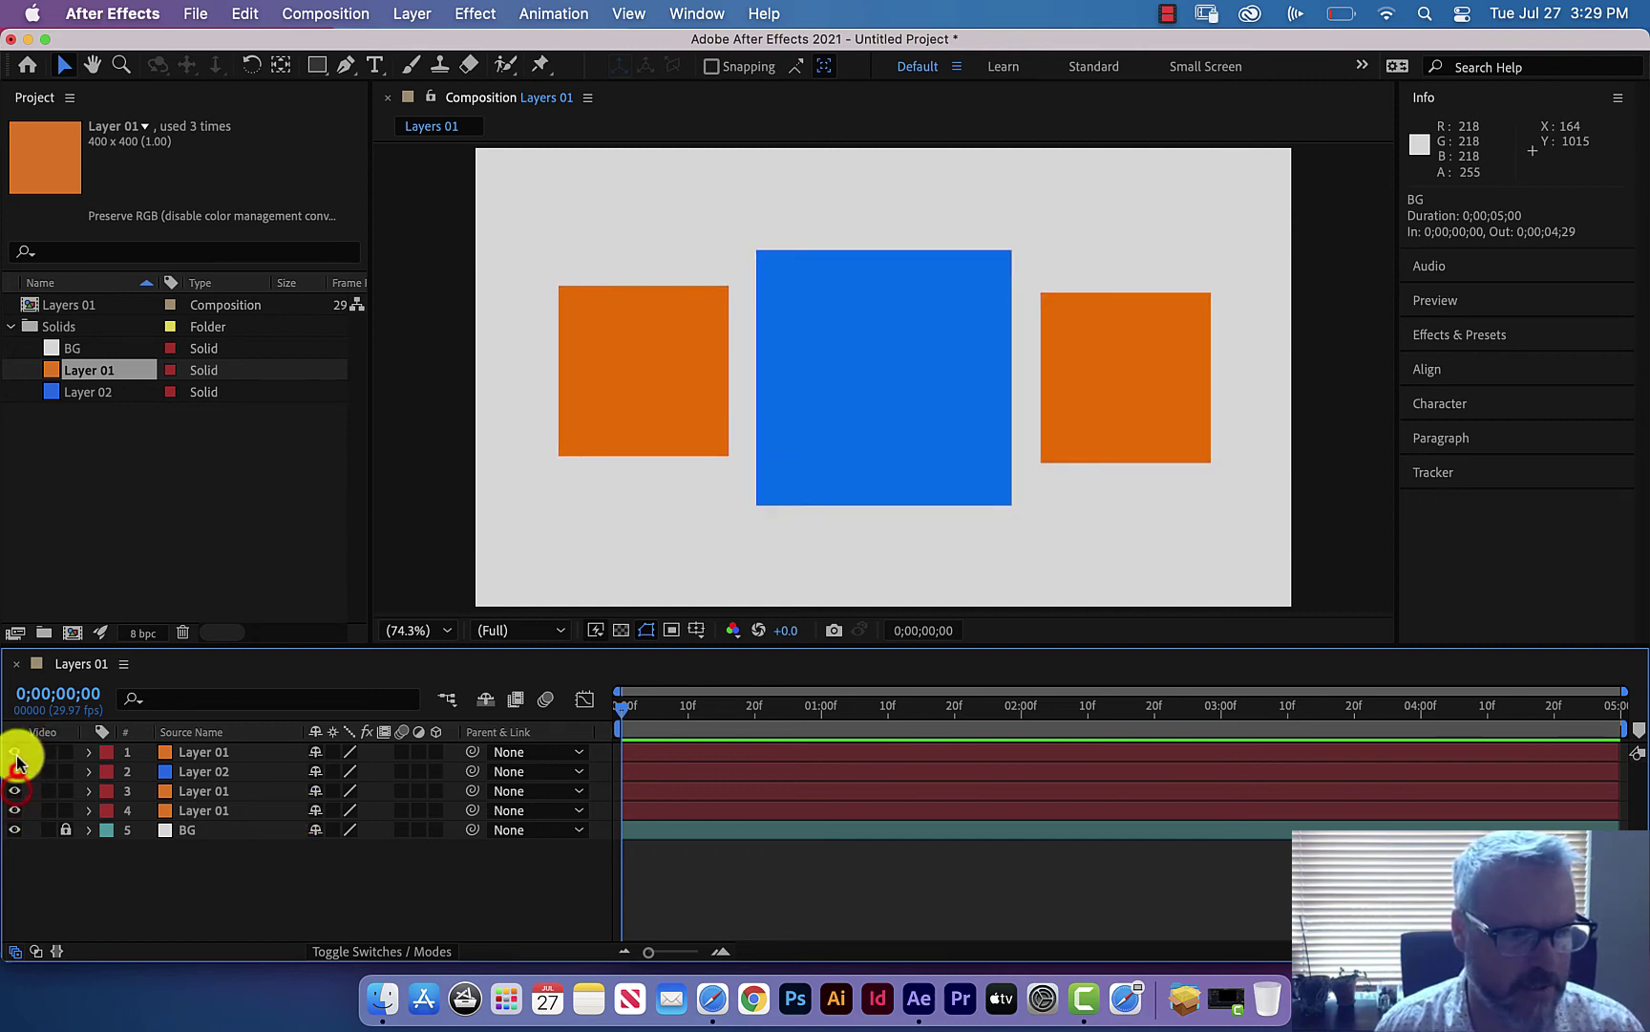
left_click(14, 752)
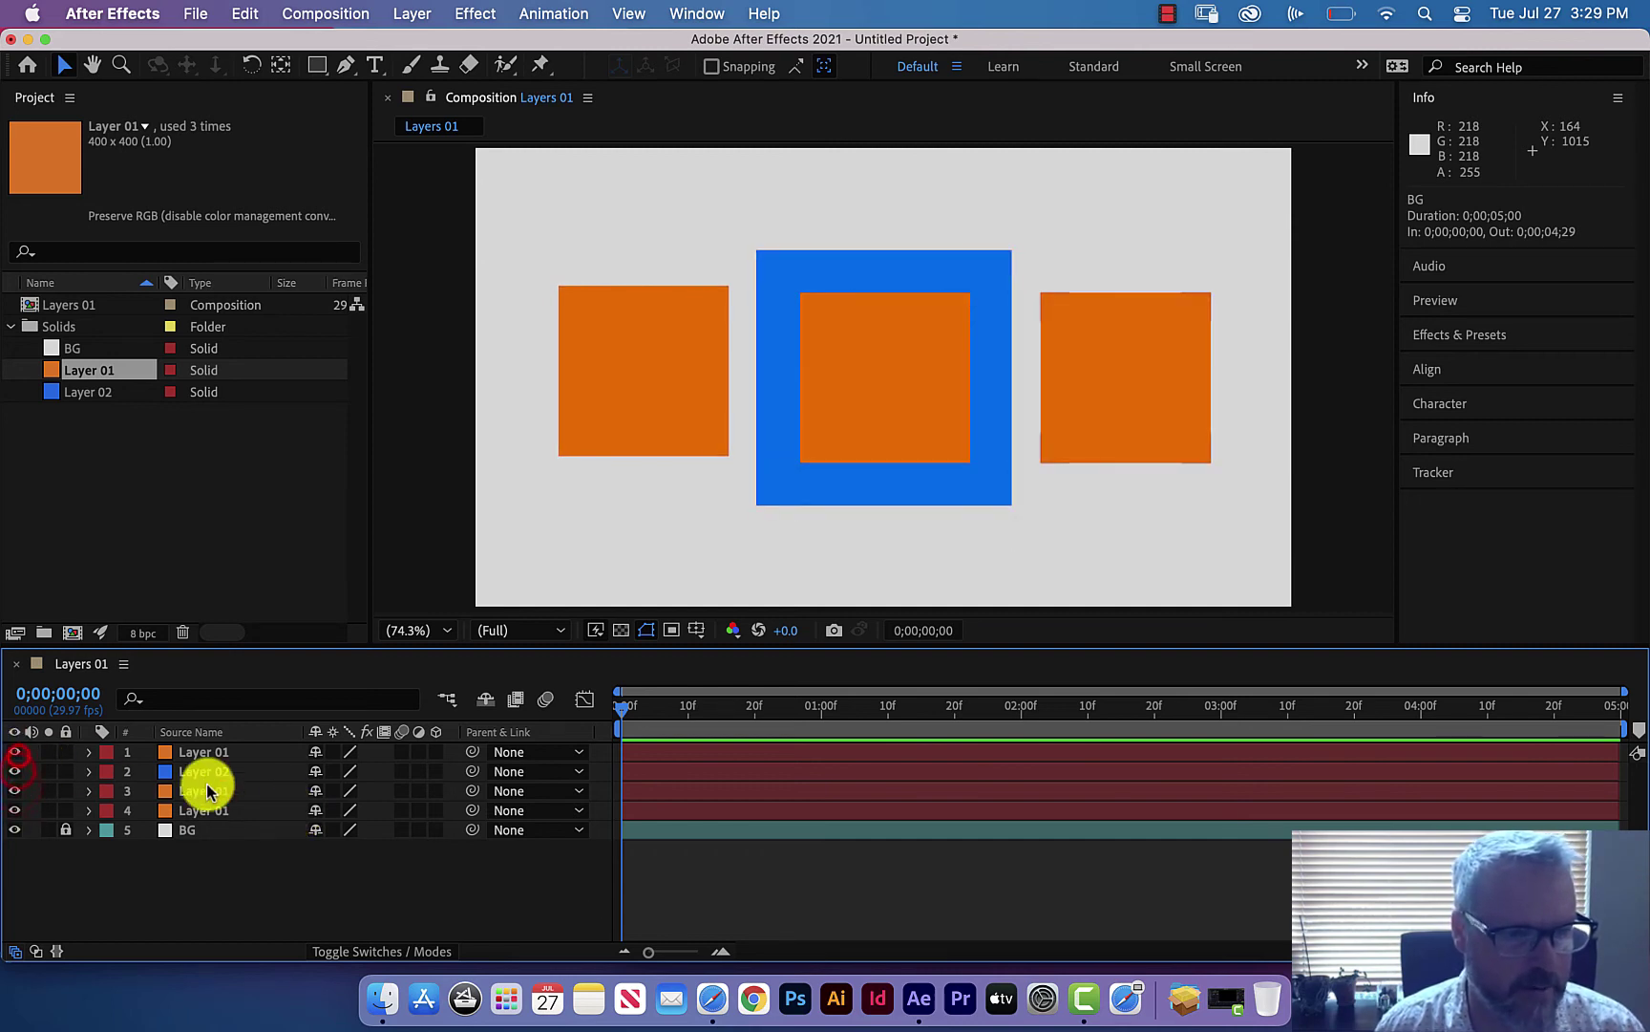
Step: Mark the top Layer 01, Layer 02 and BG as shy, hide the shy layers from the timeline, and restore them all
left_click(316, 753)
left_click(316, 772)
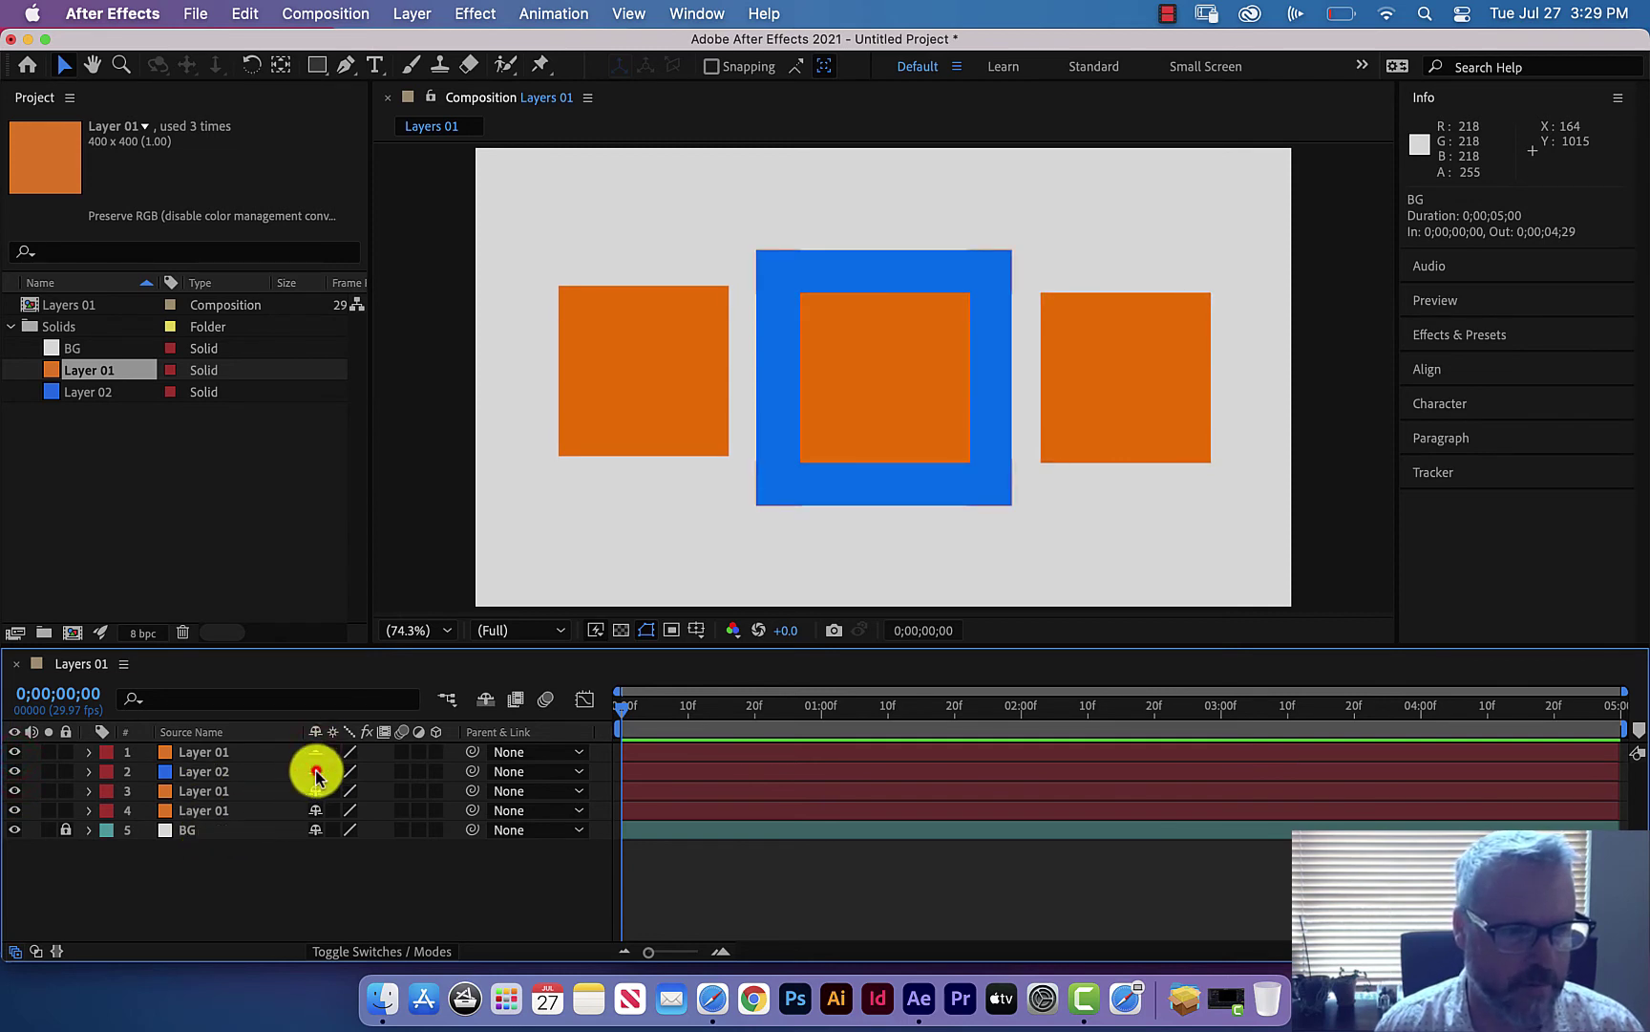
left_click(316, 829)
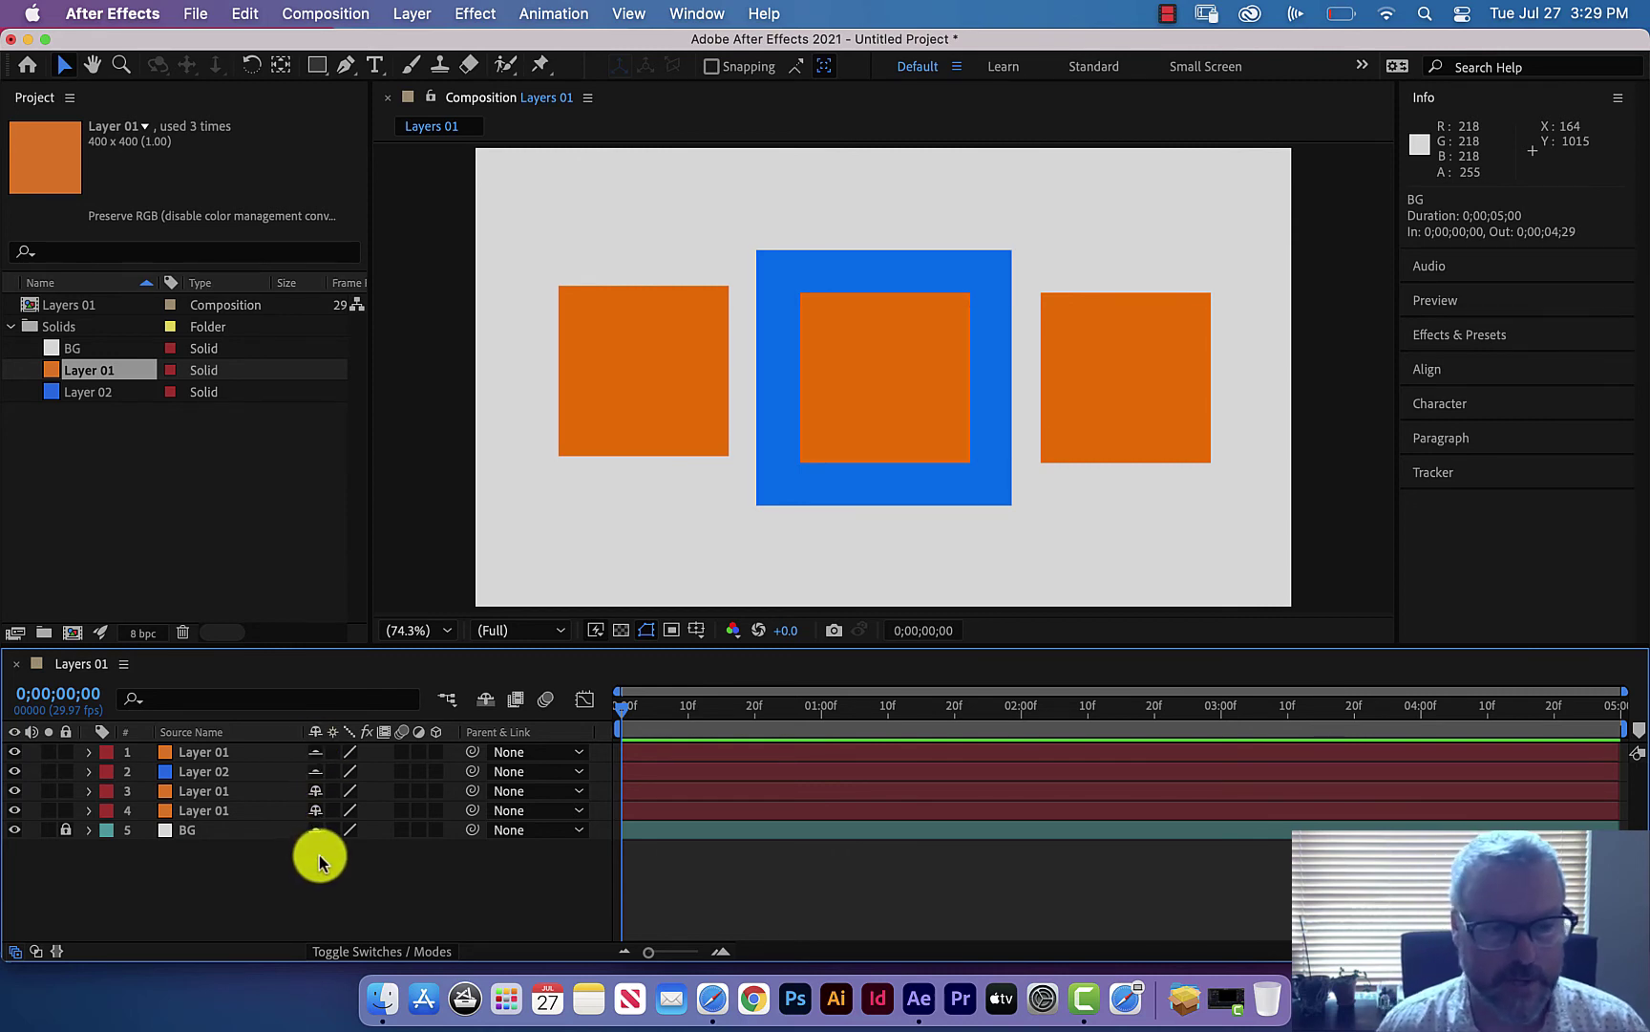
left_click(484, 702)
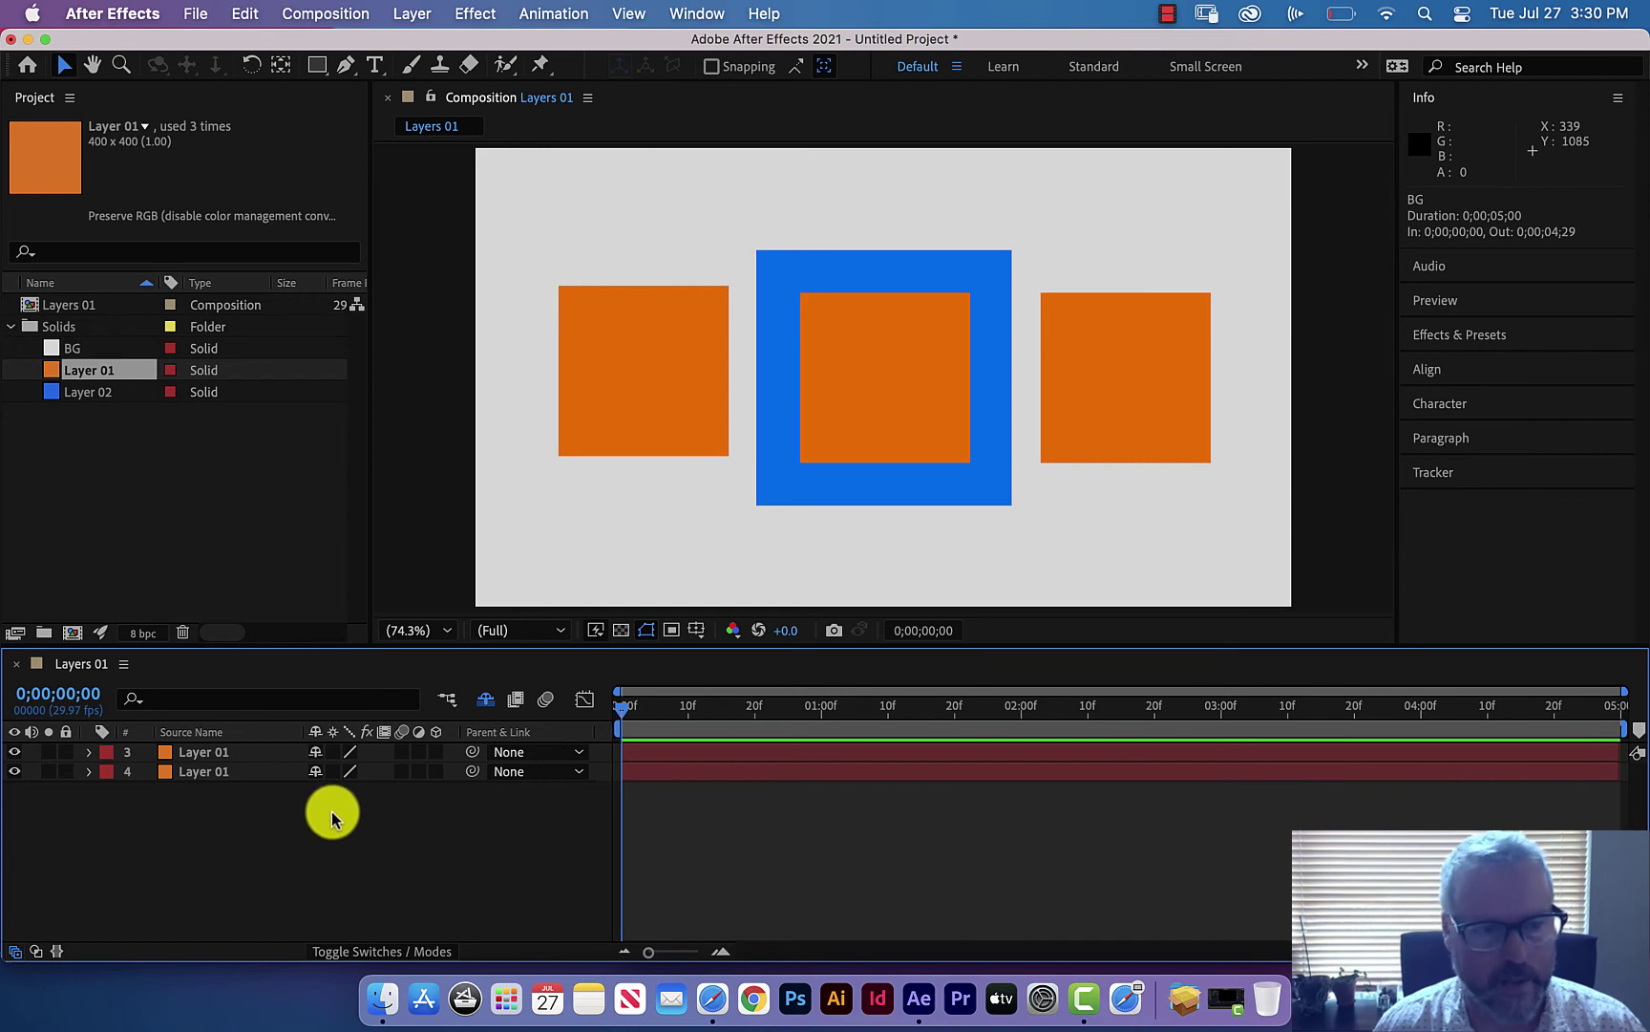
left_click(485, 702)
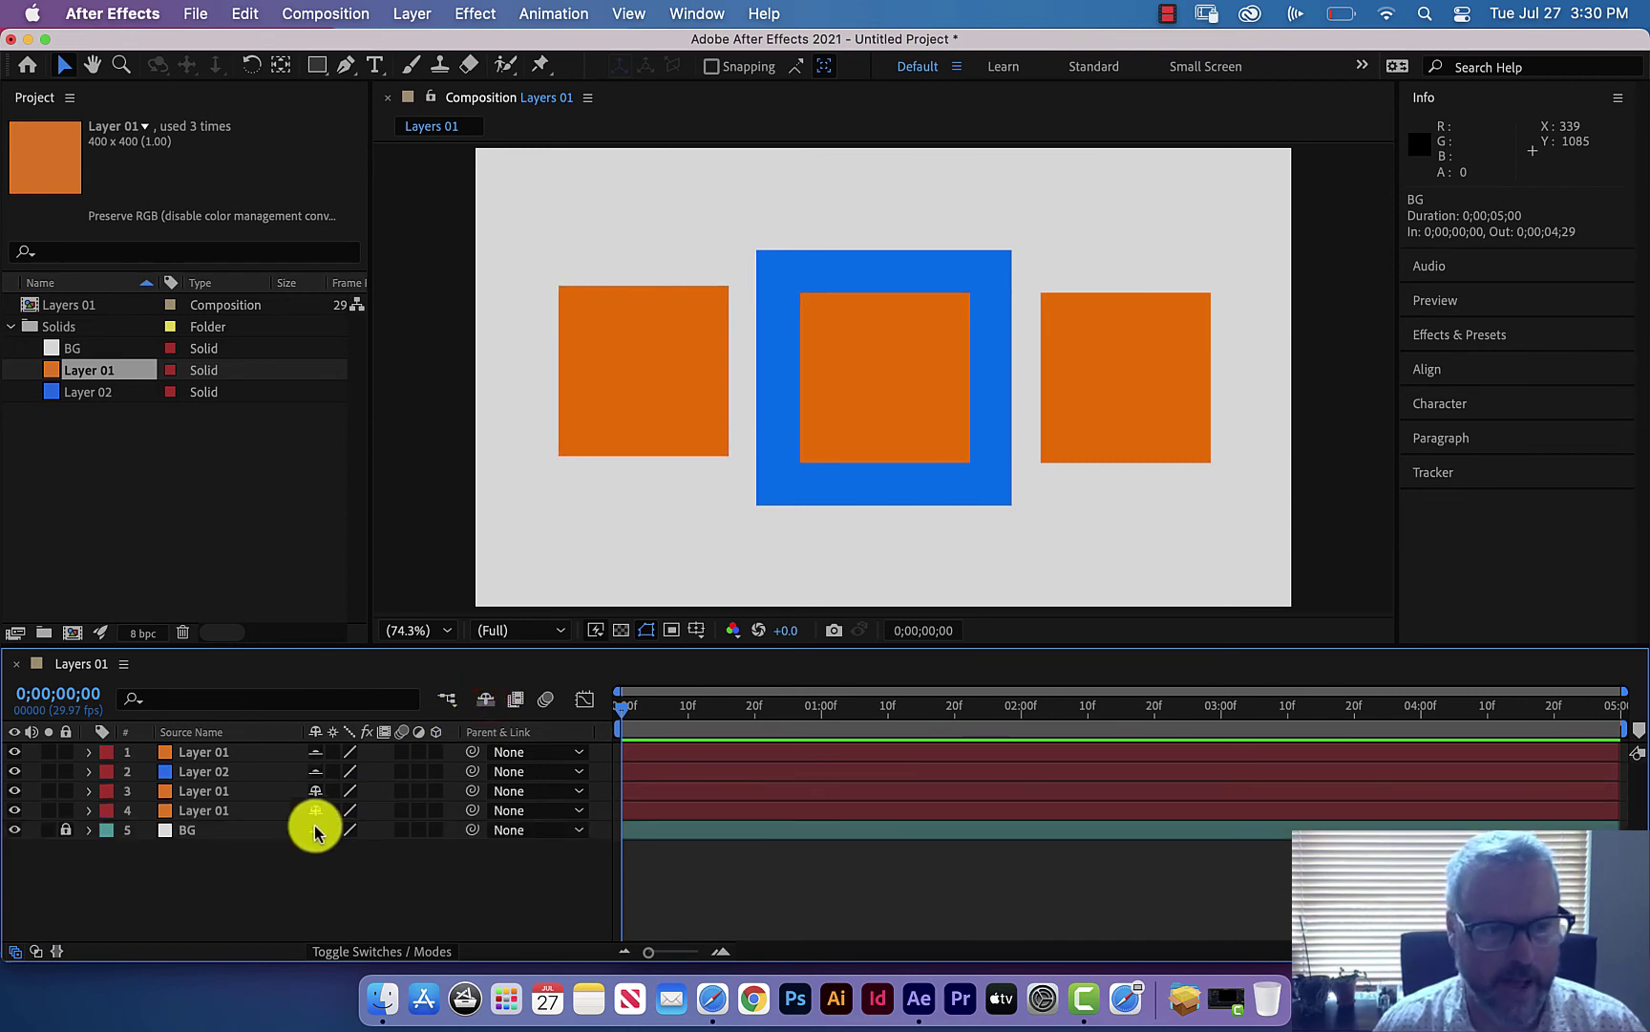
left_click(316, 753)
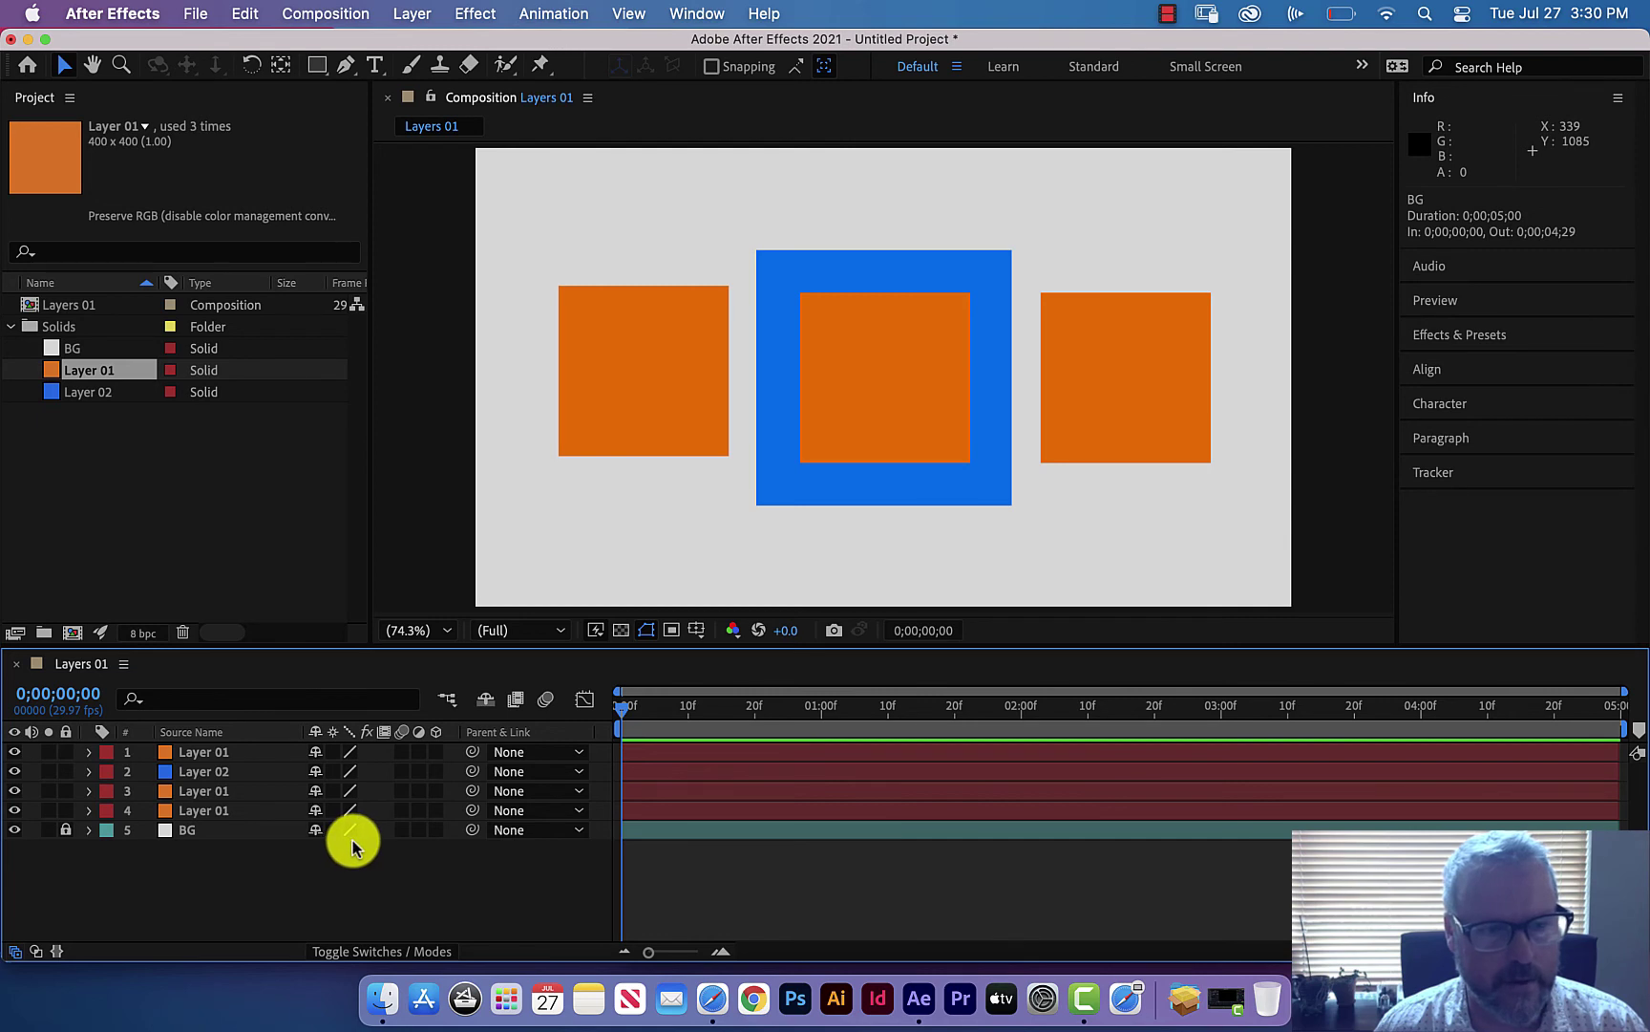
Step: Cycle the quality and sampling setting of the top Layer 01 and of Layer 02
left_click(350, 754)
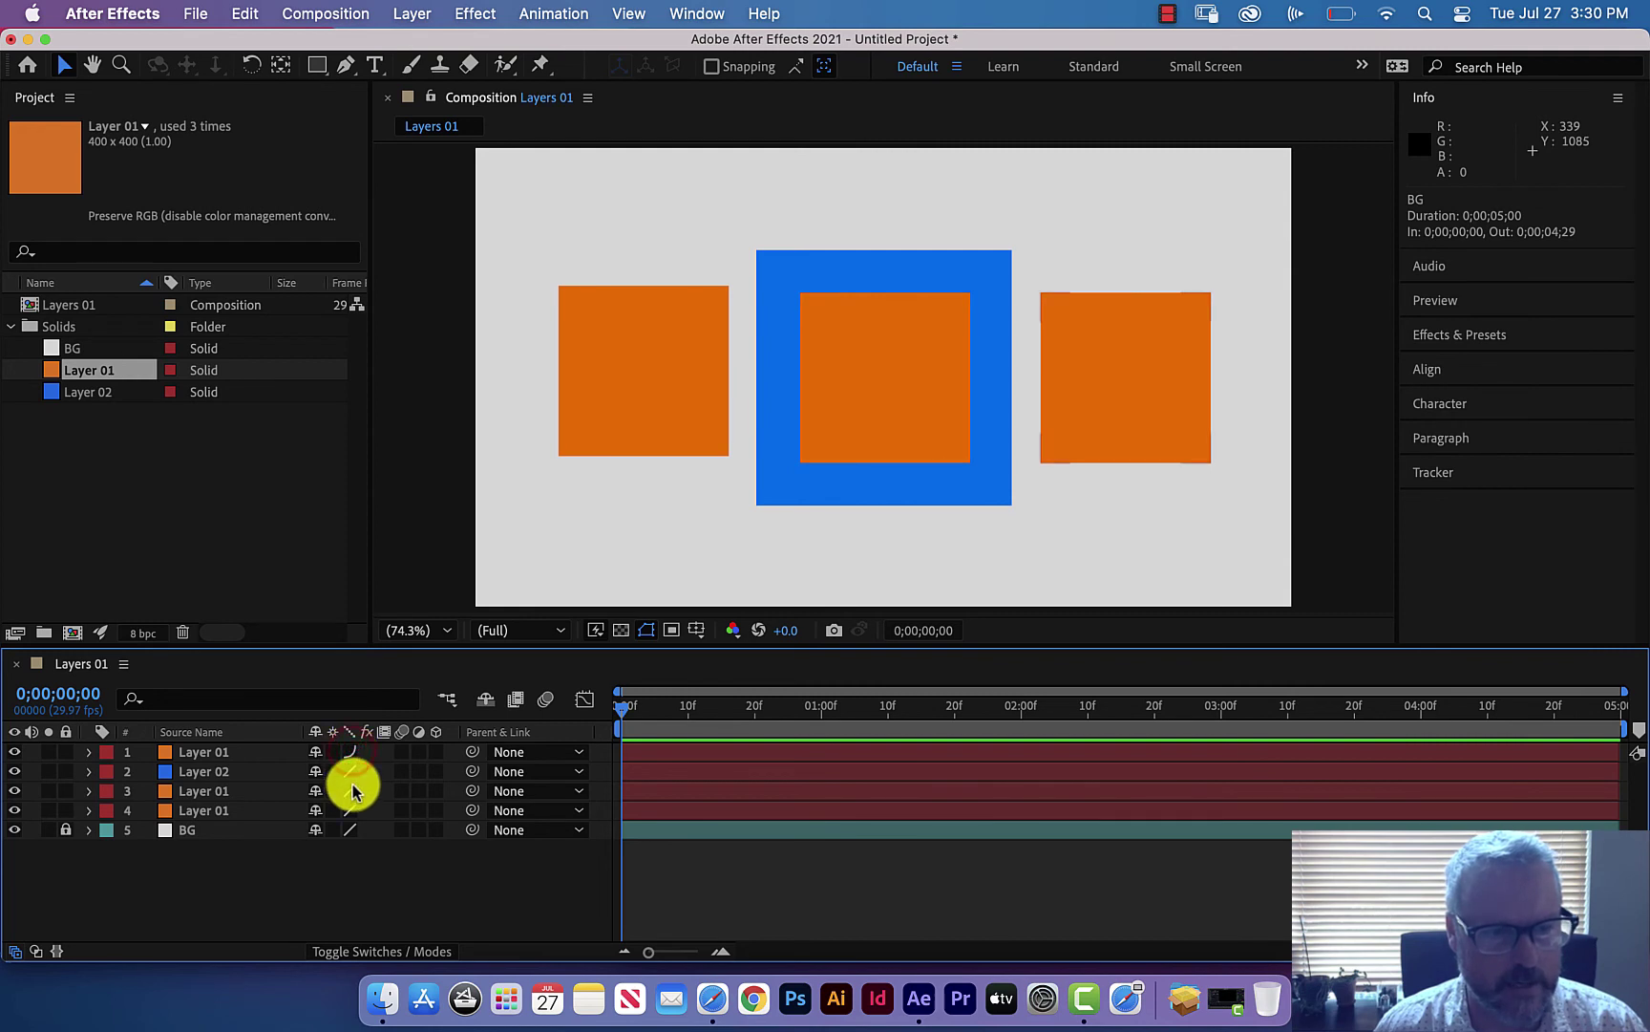
left_click(352, 774)
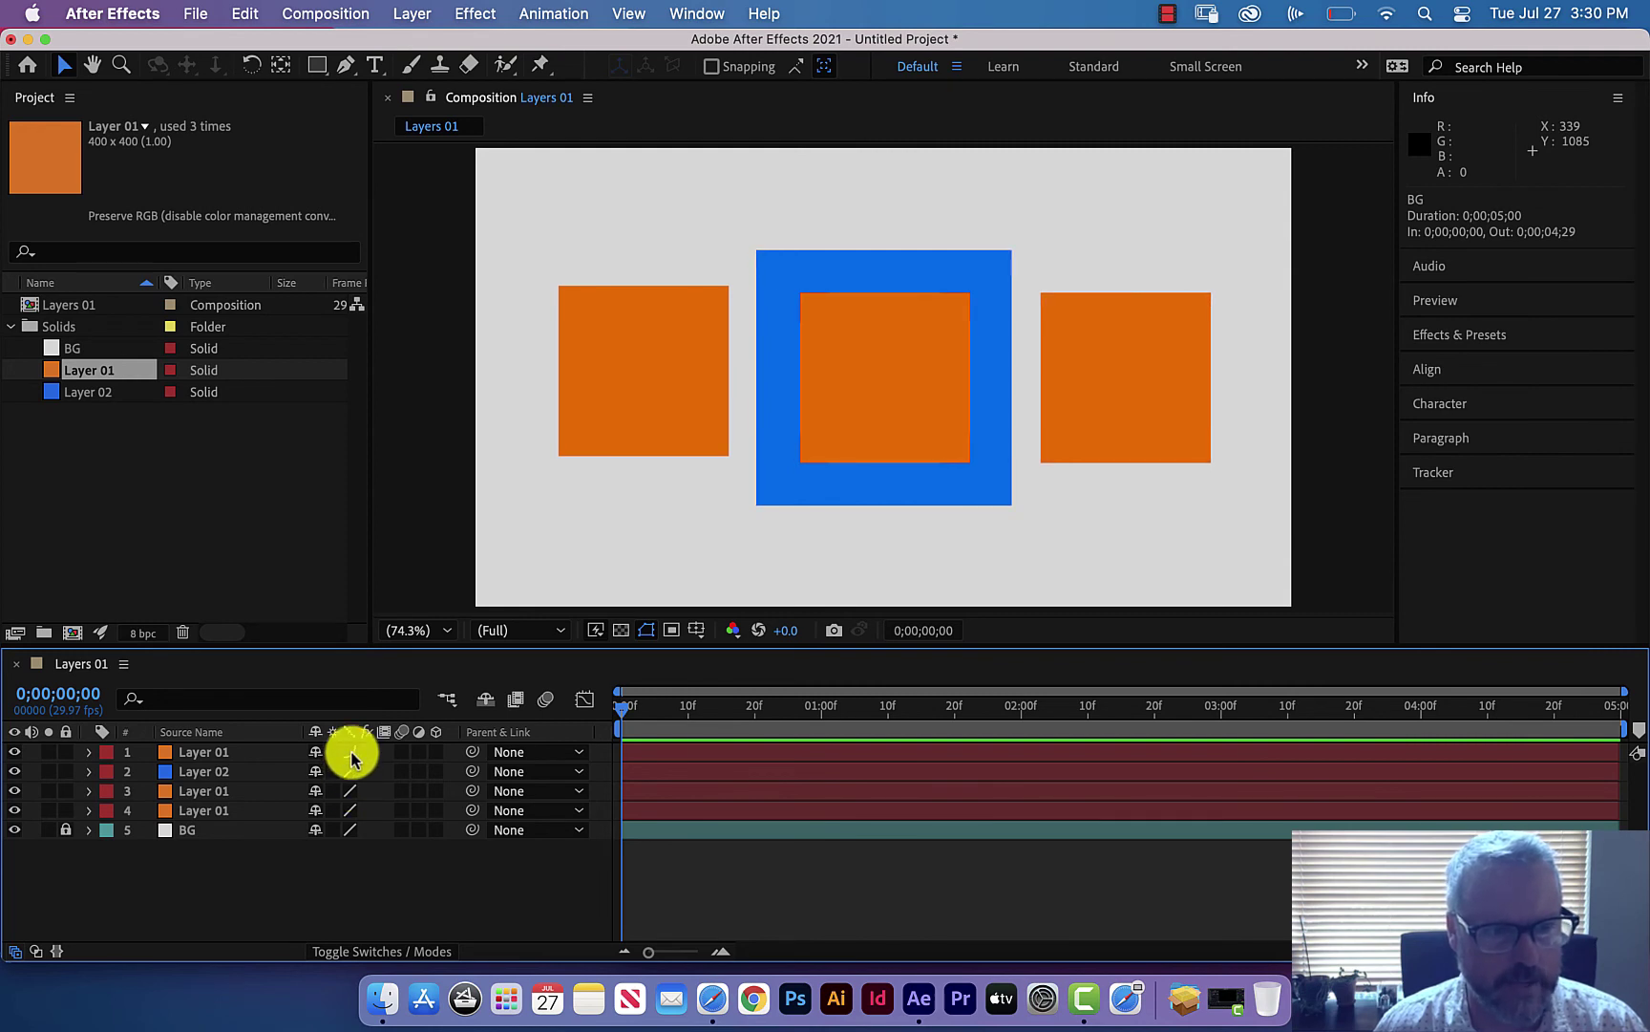
left_click(350, 753)
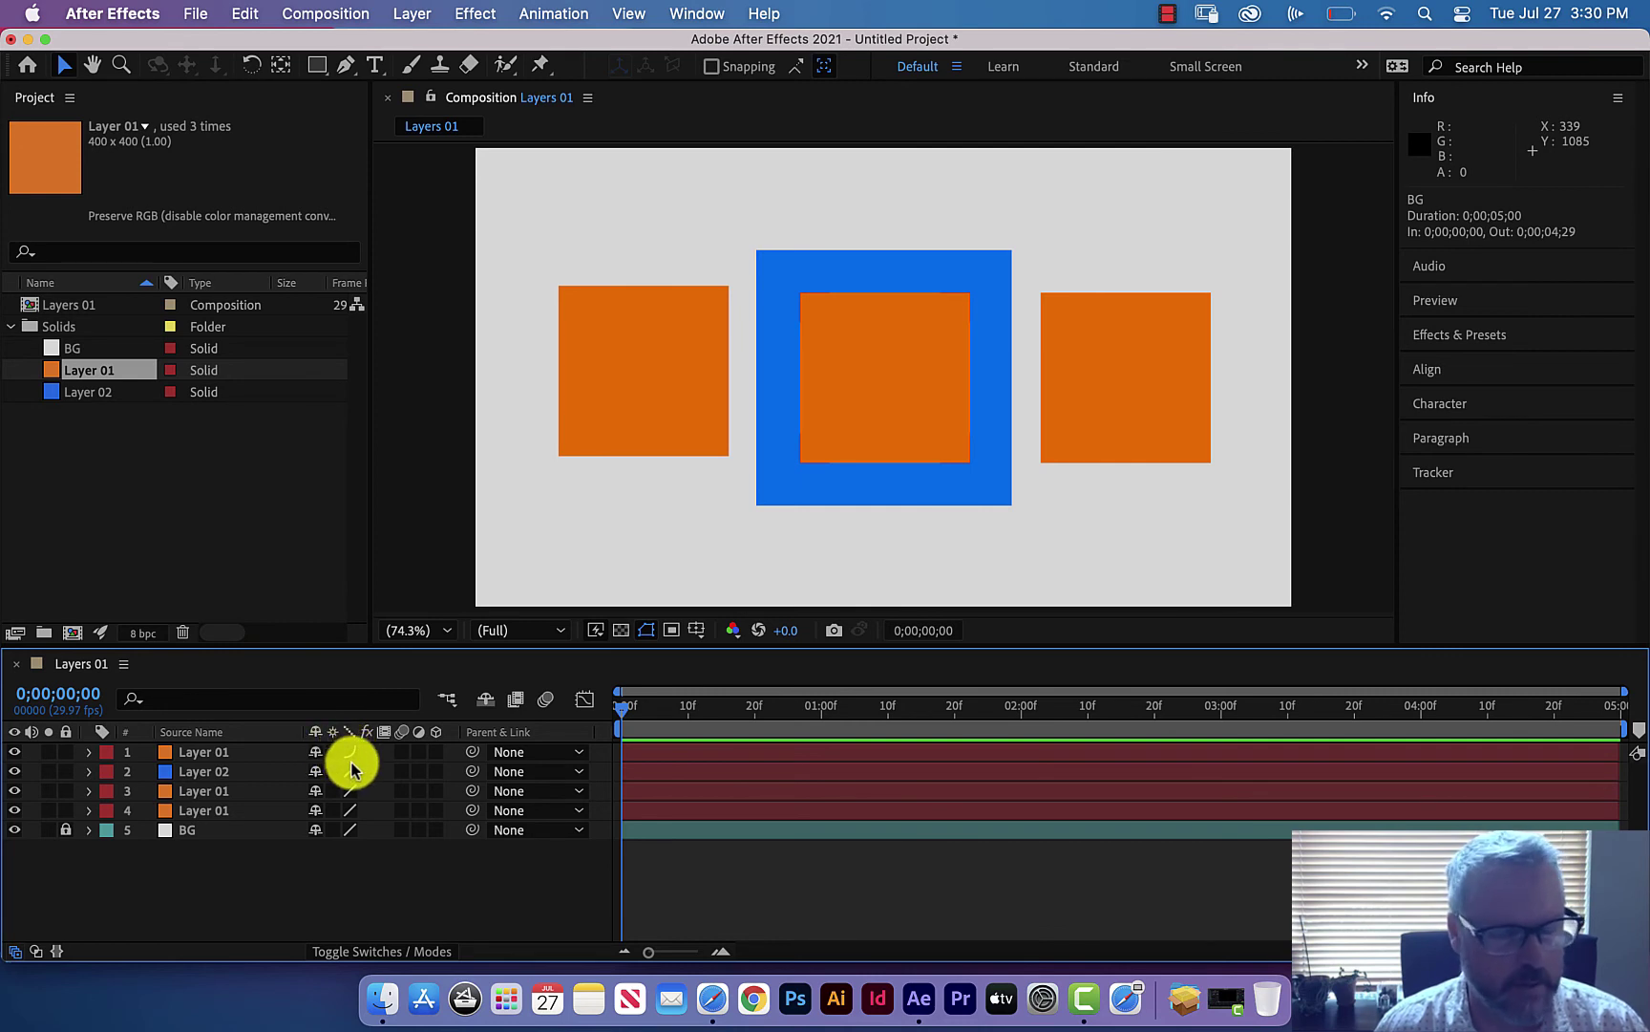
left_click(350, 772)
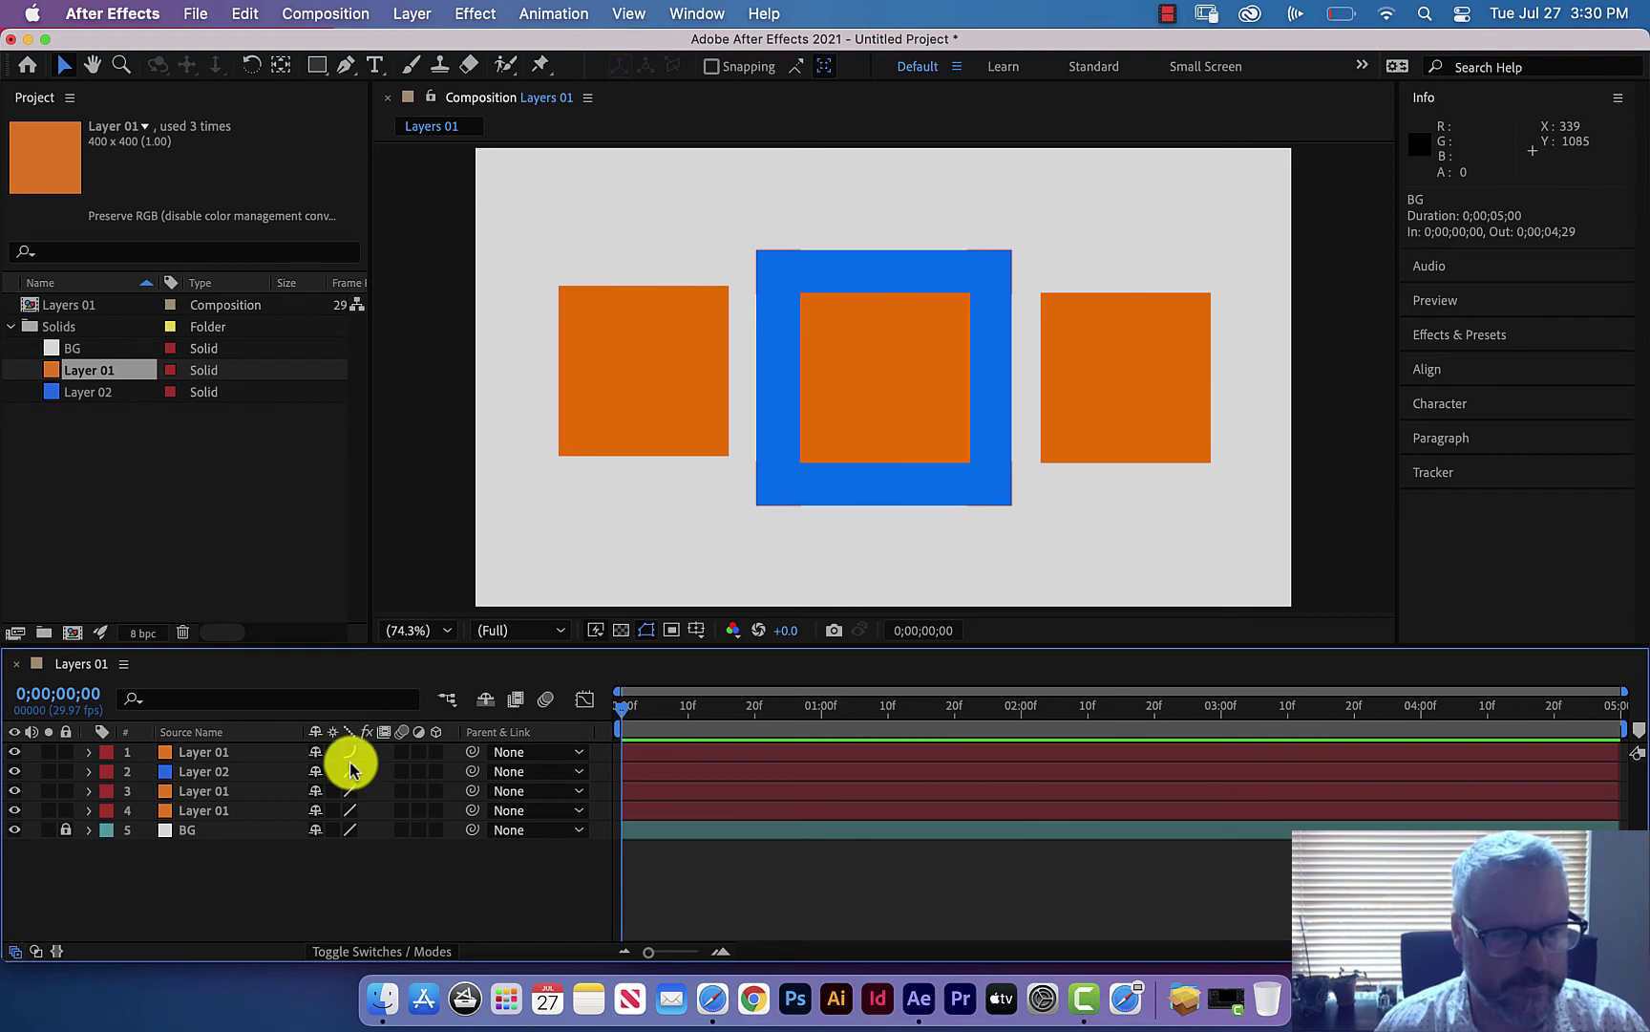
left_click(351, 770)
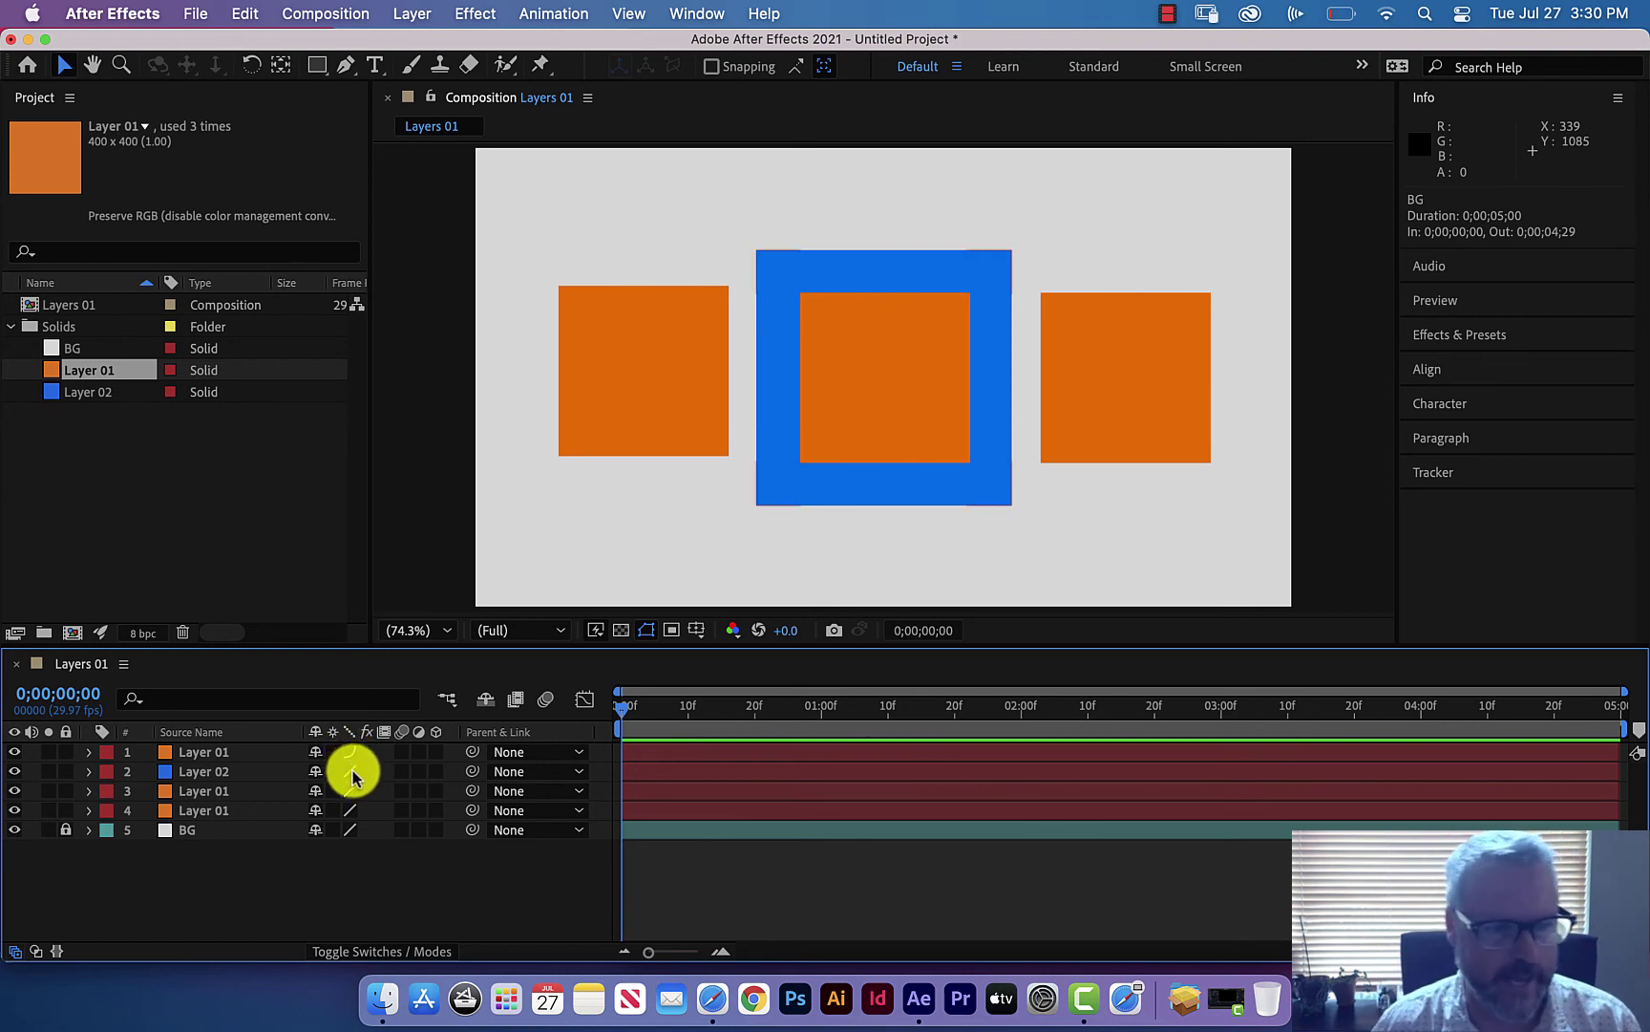
left_click(351, 752)
left_click(353, 773)
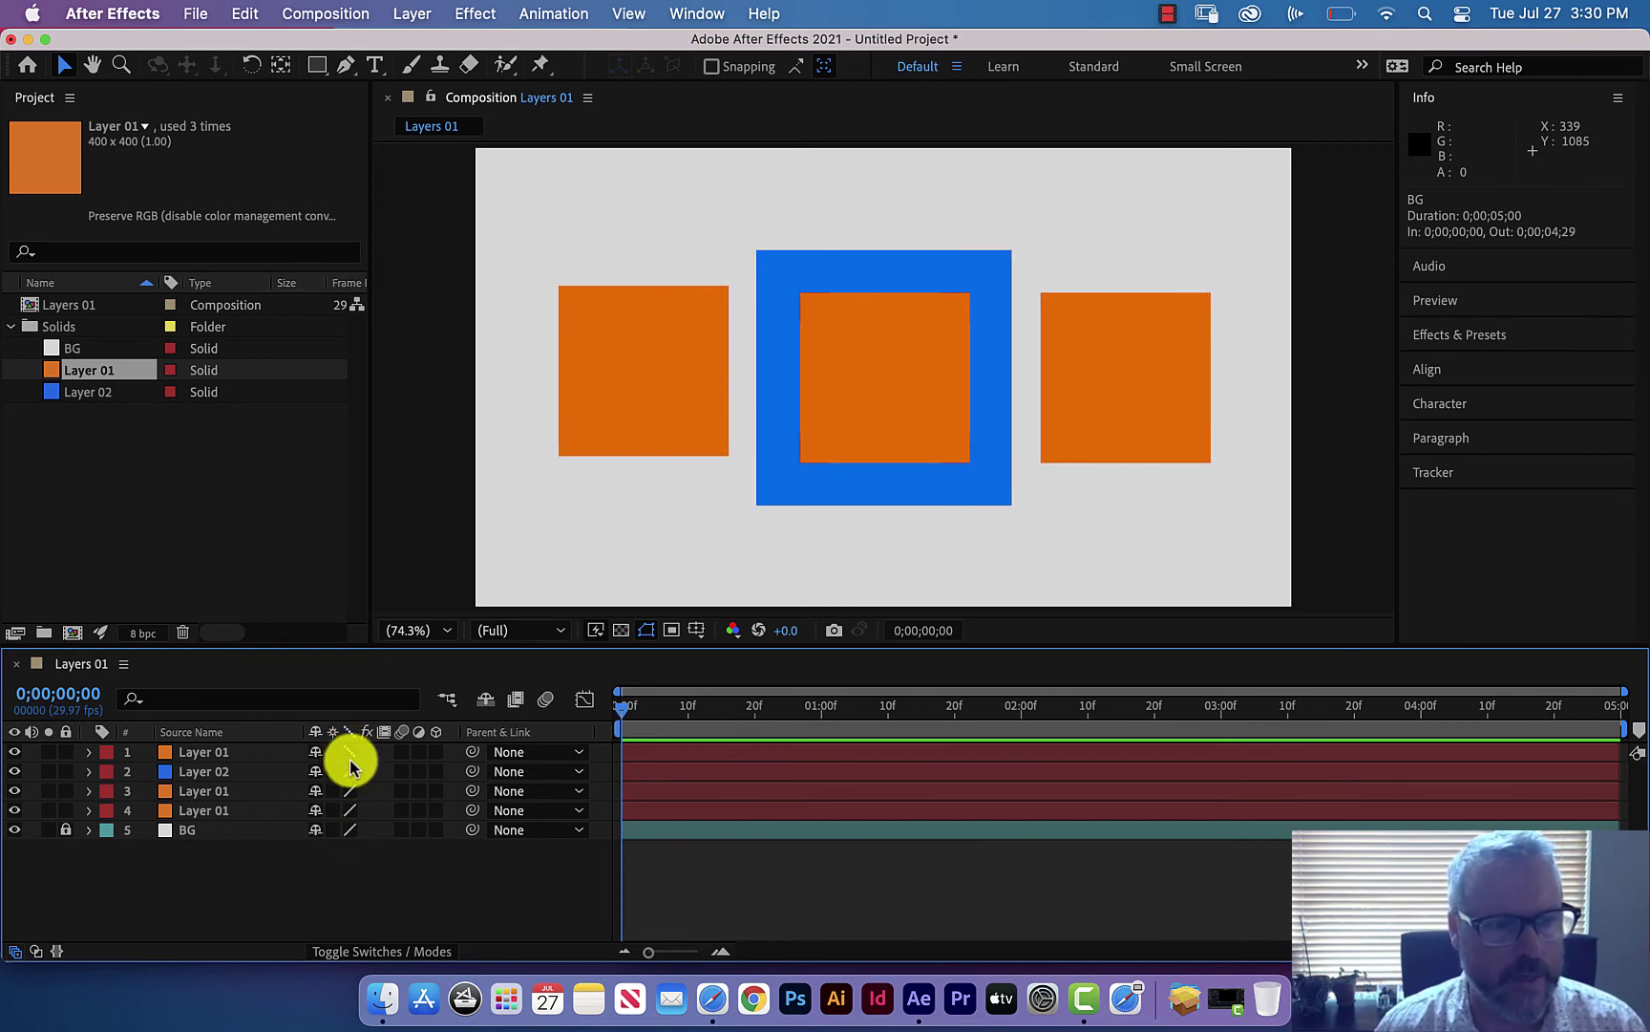
Step: Check the composition preview's resolution options and cycle the top Layer 01's quality setting back to its straight-line state
left_click(547, 630)
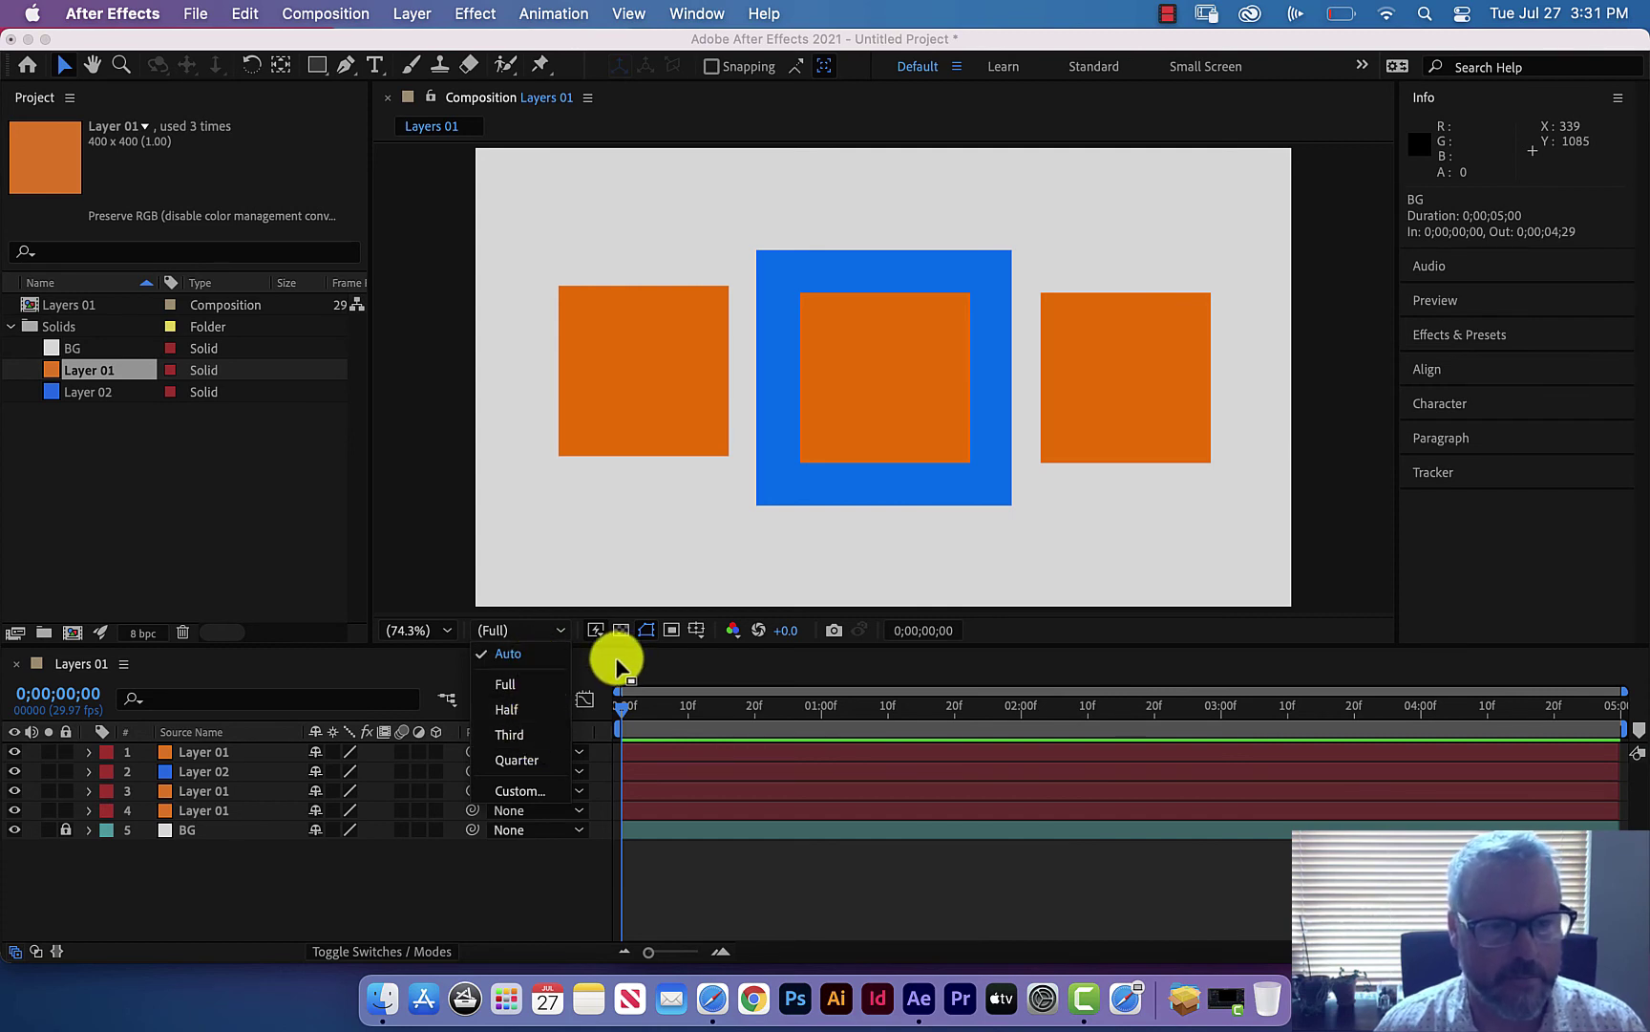
left_click(351, 752)
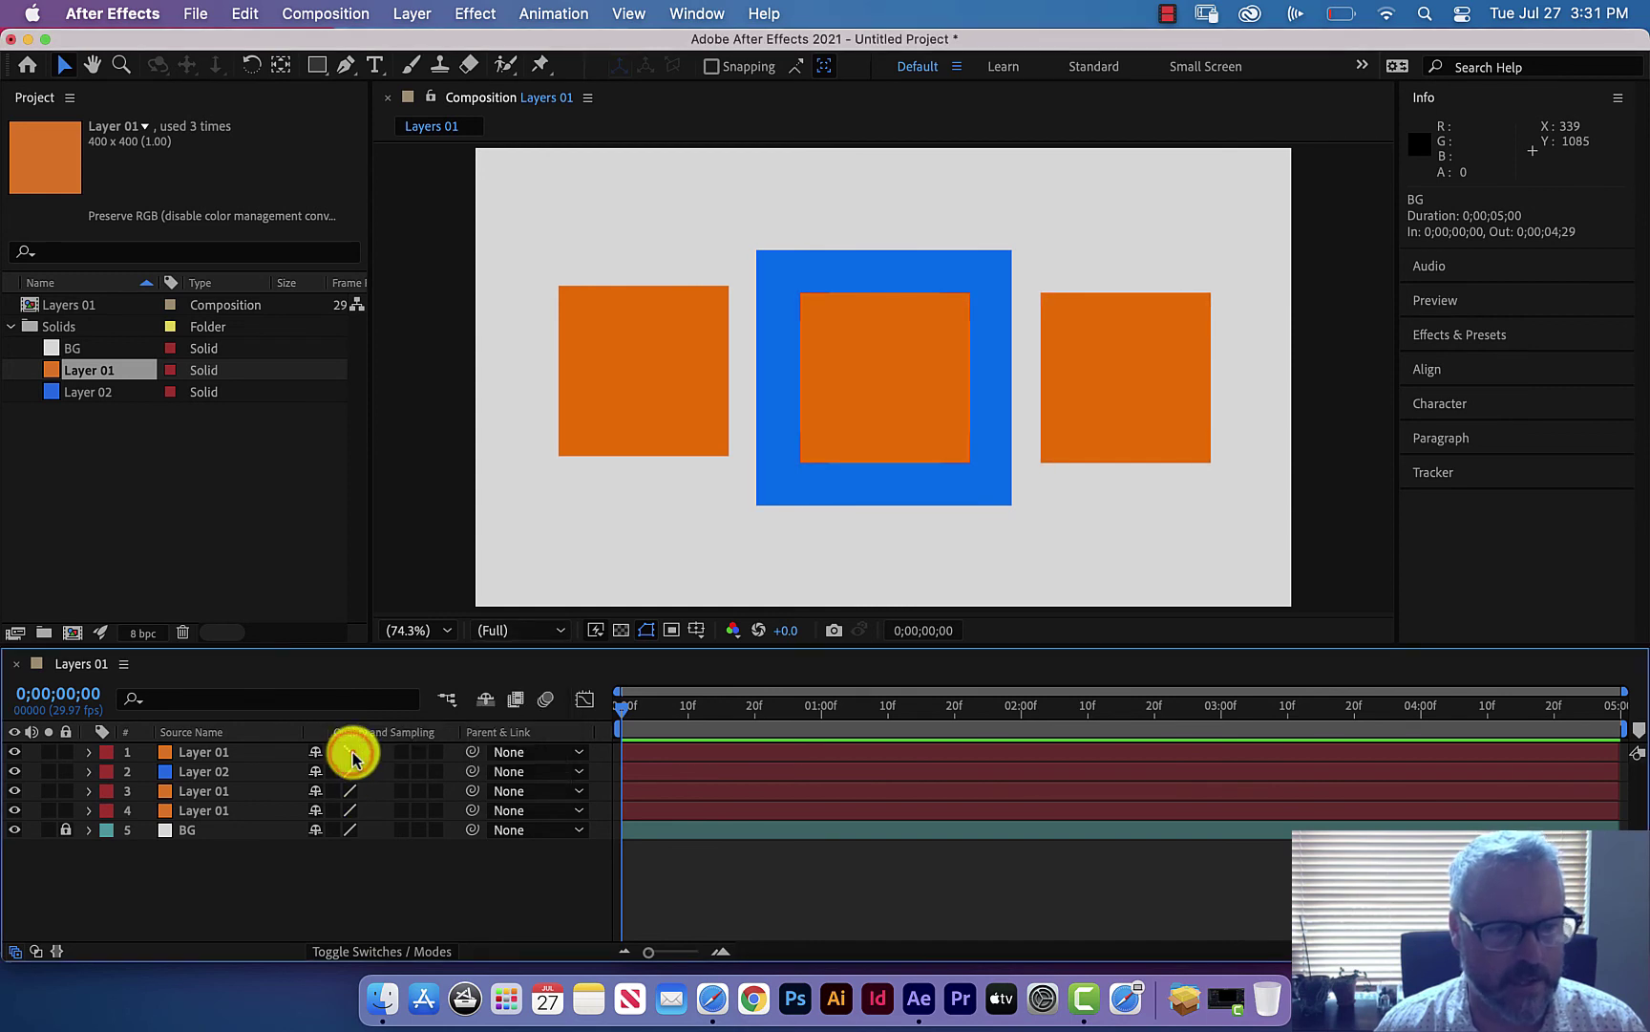
left_click(351, 752)
left_click(353, 751)
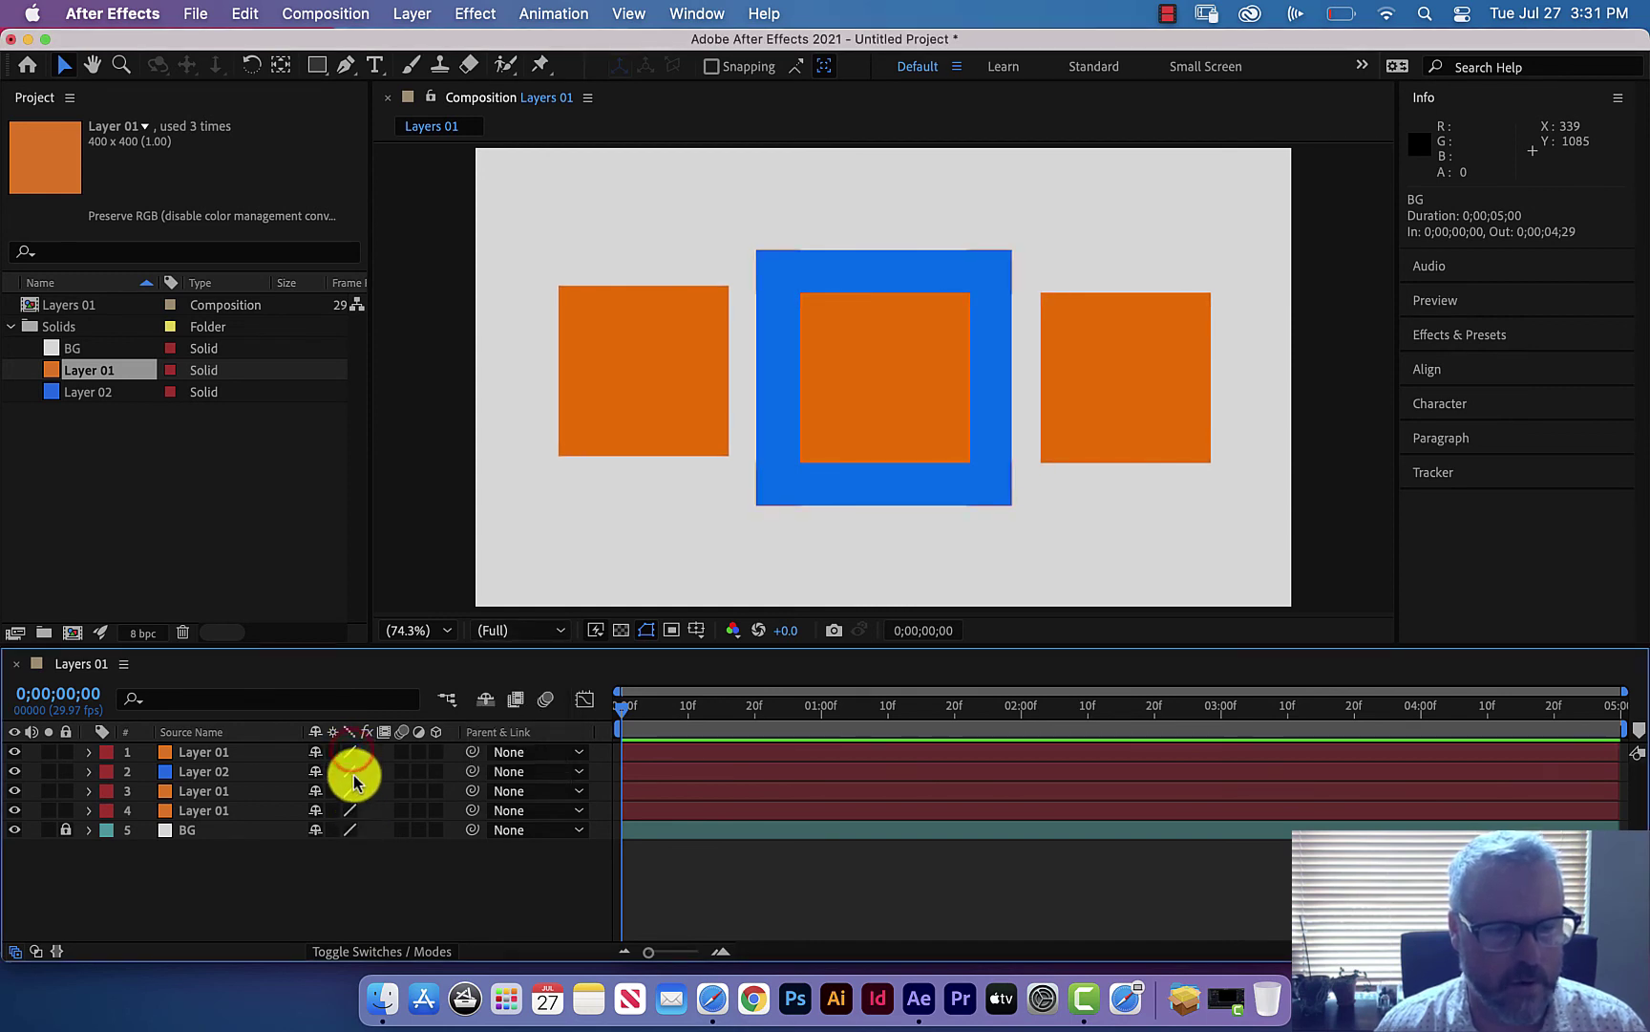
left_click(352, 752)
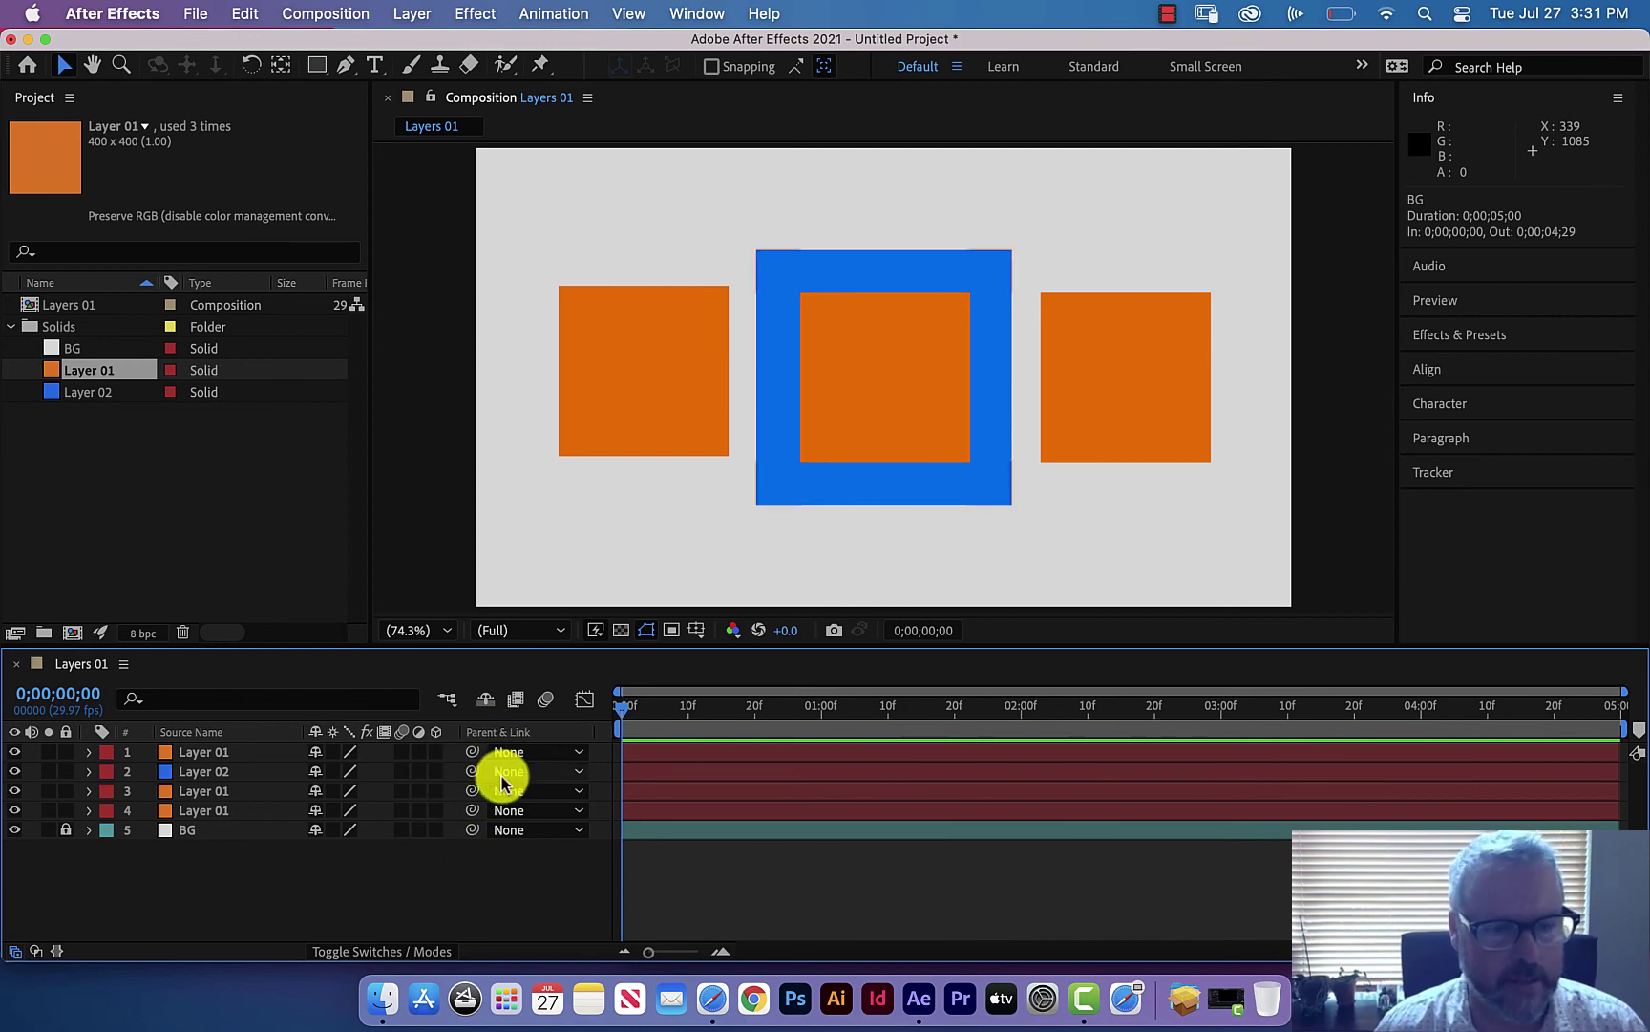
left_click(524, 833)
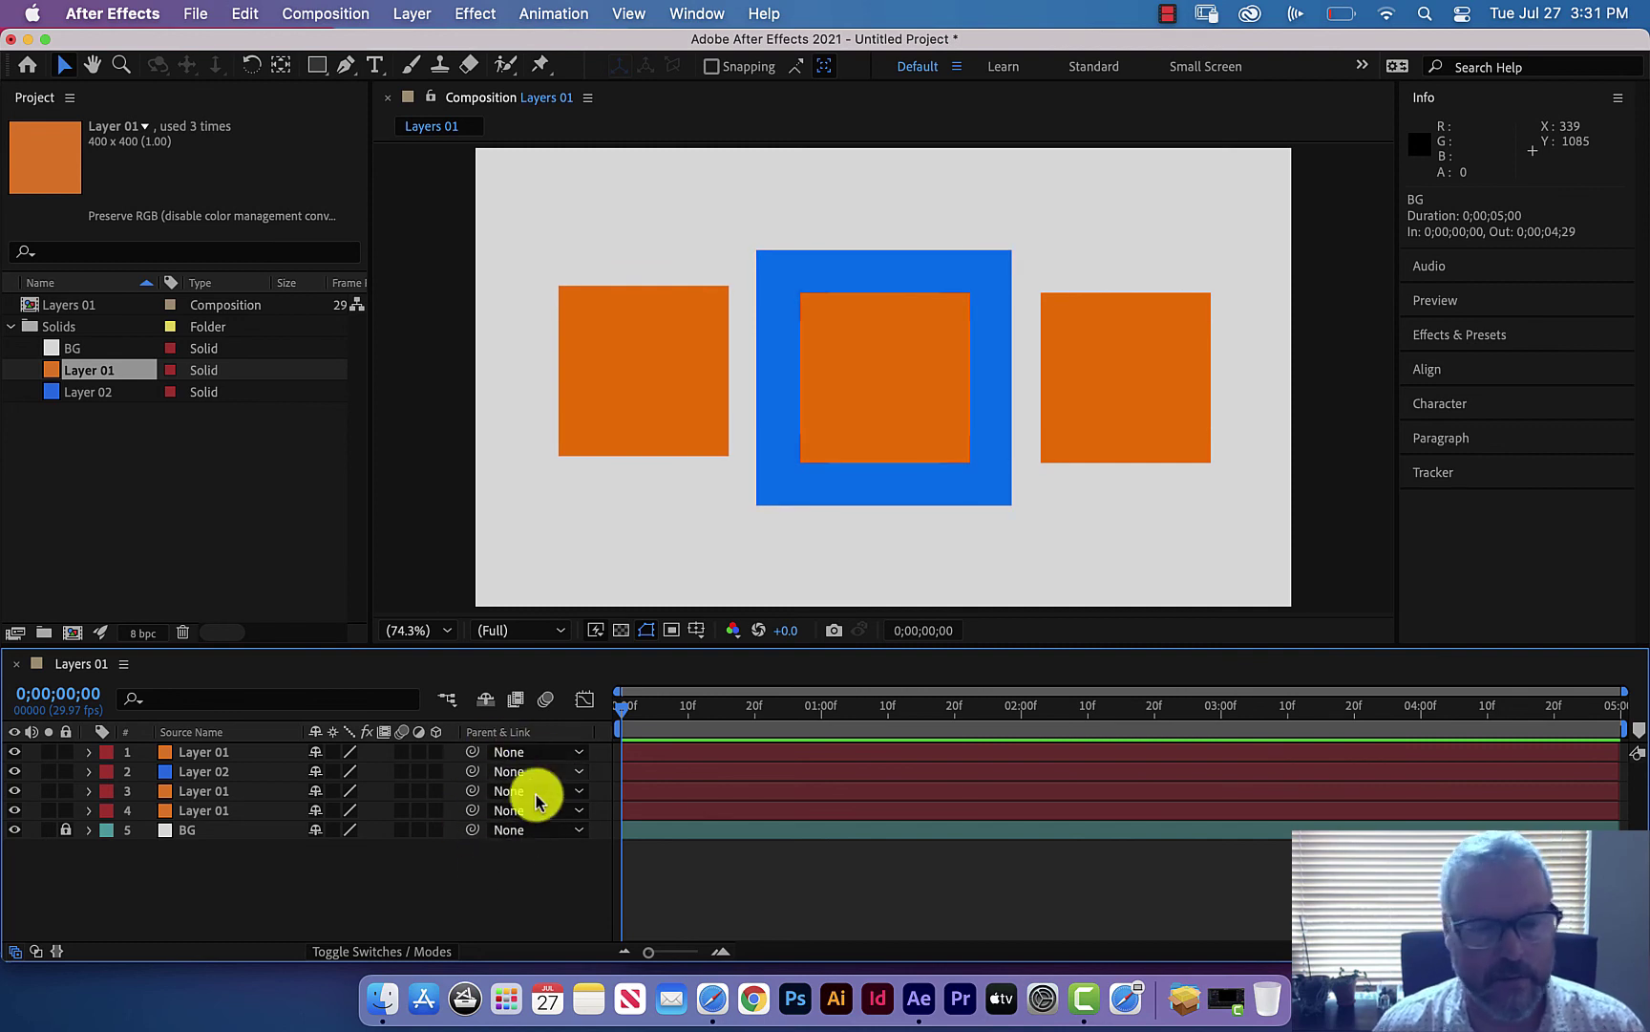
left_click(502, 823)
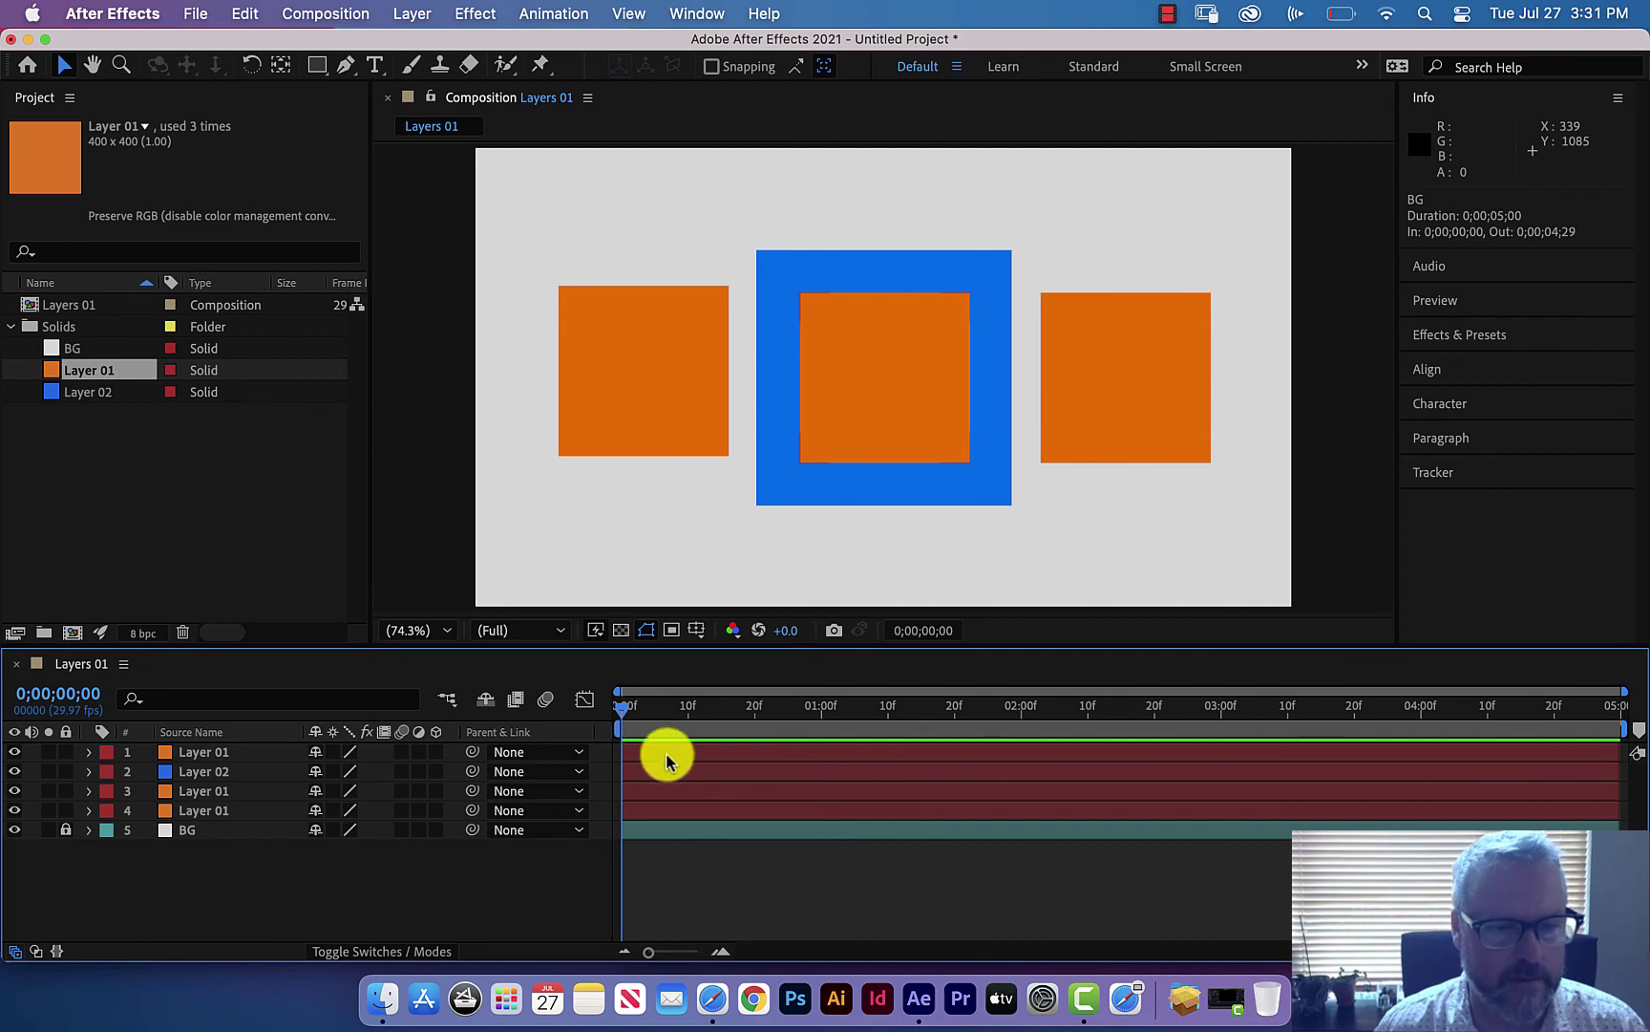
Step: Select the top Layer 01 and Layer 02 by name in the timeline, clearing the selection after each
left_click(208, 751)
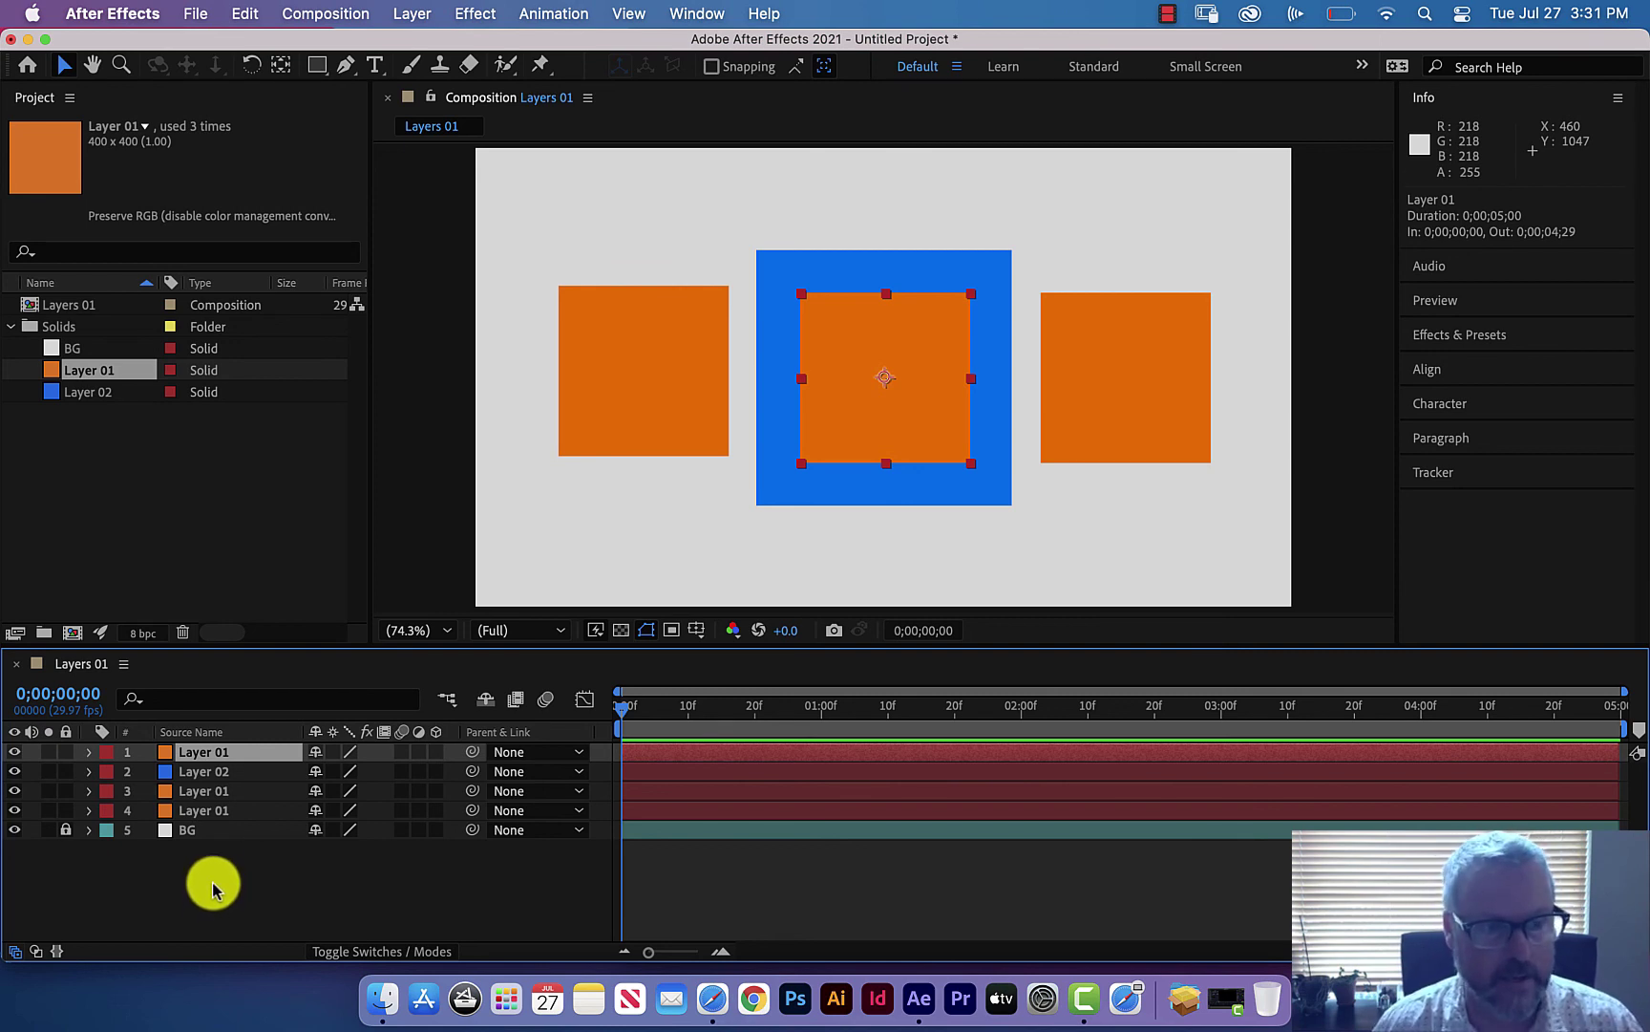
left_click(167, 884)
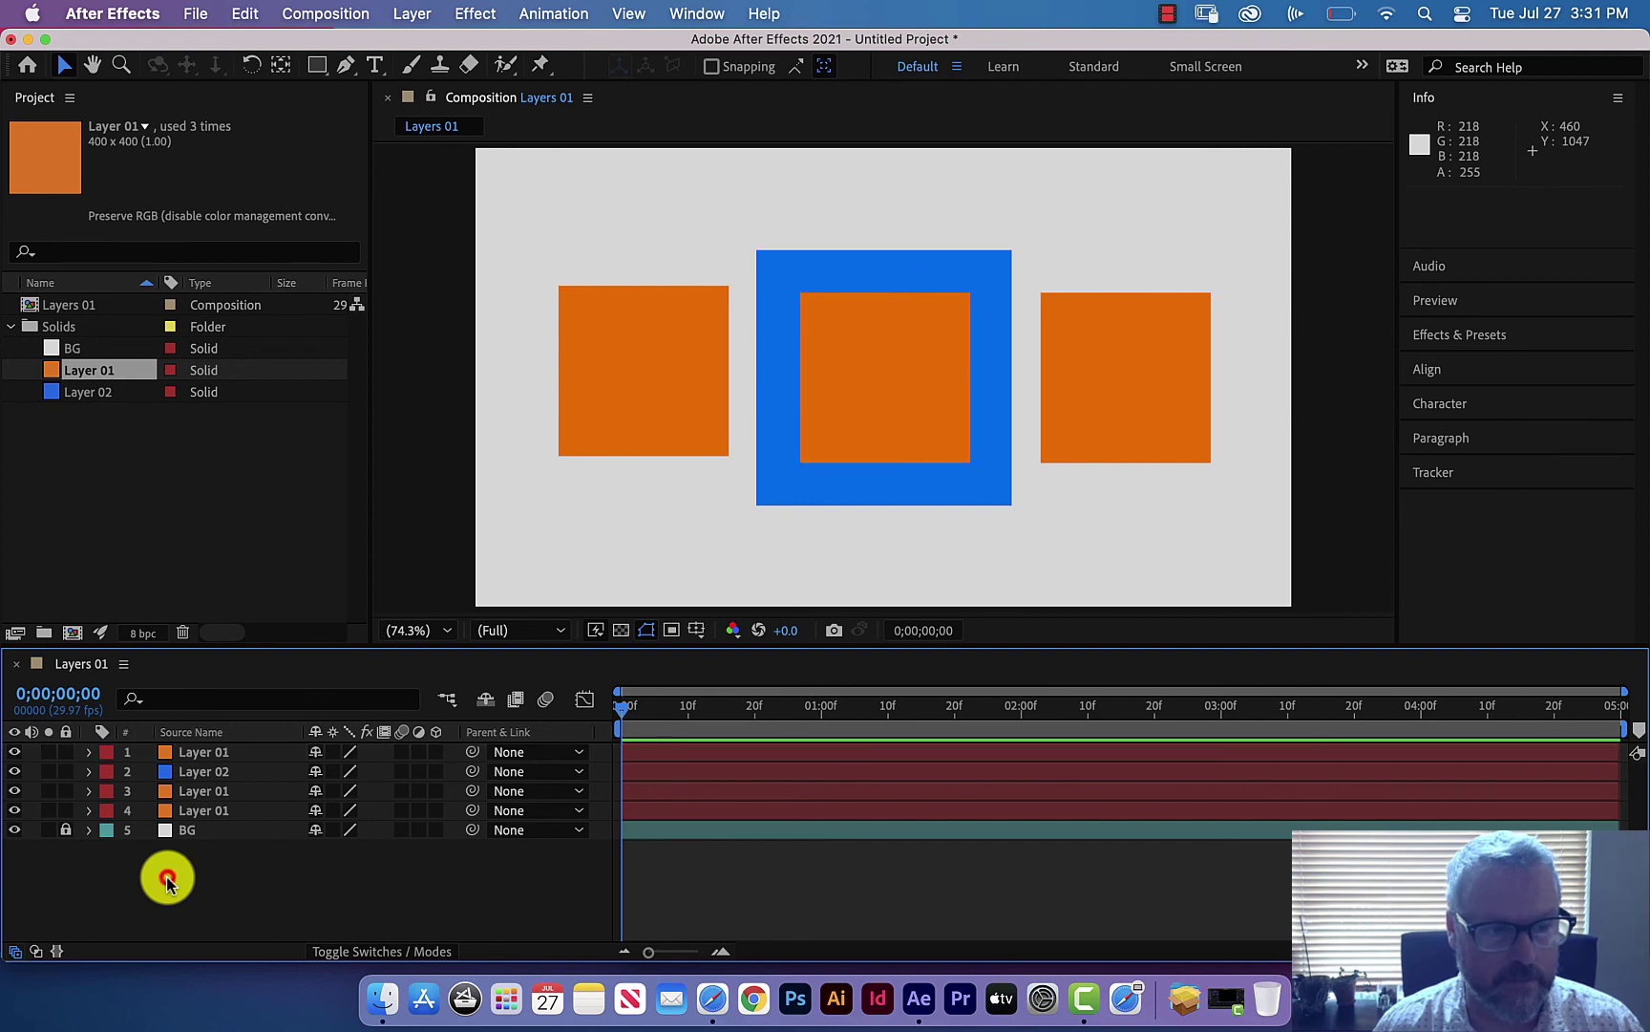
left_click(200, 776)
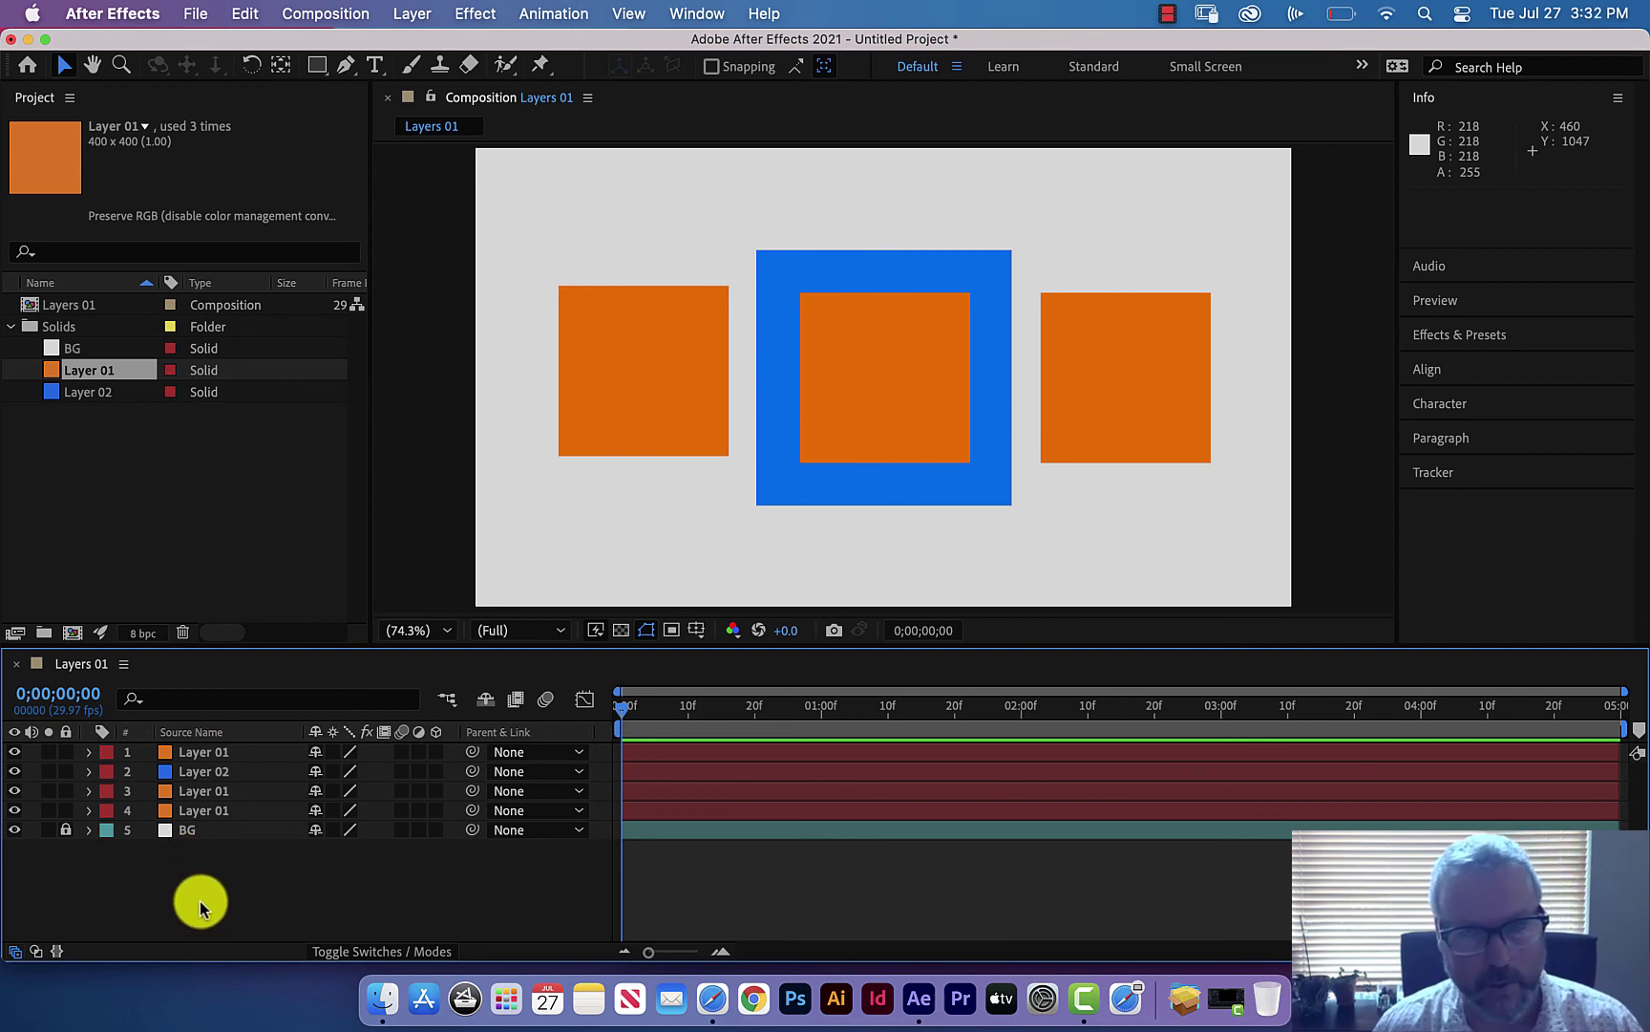
left_click(202, 752)
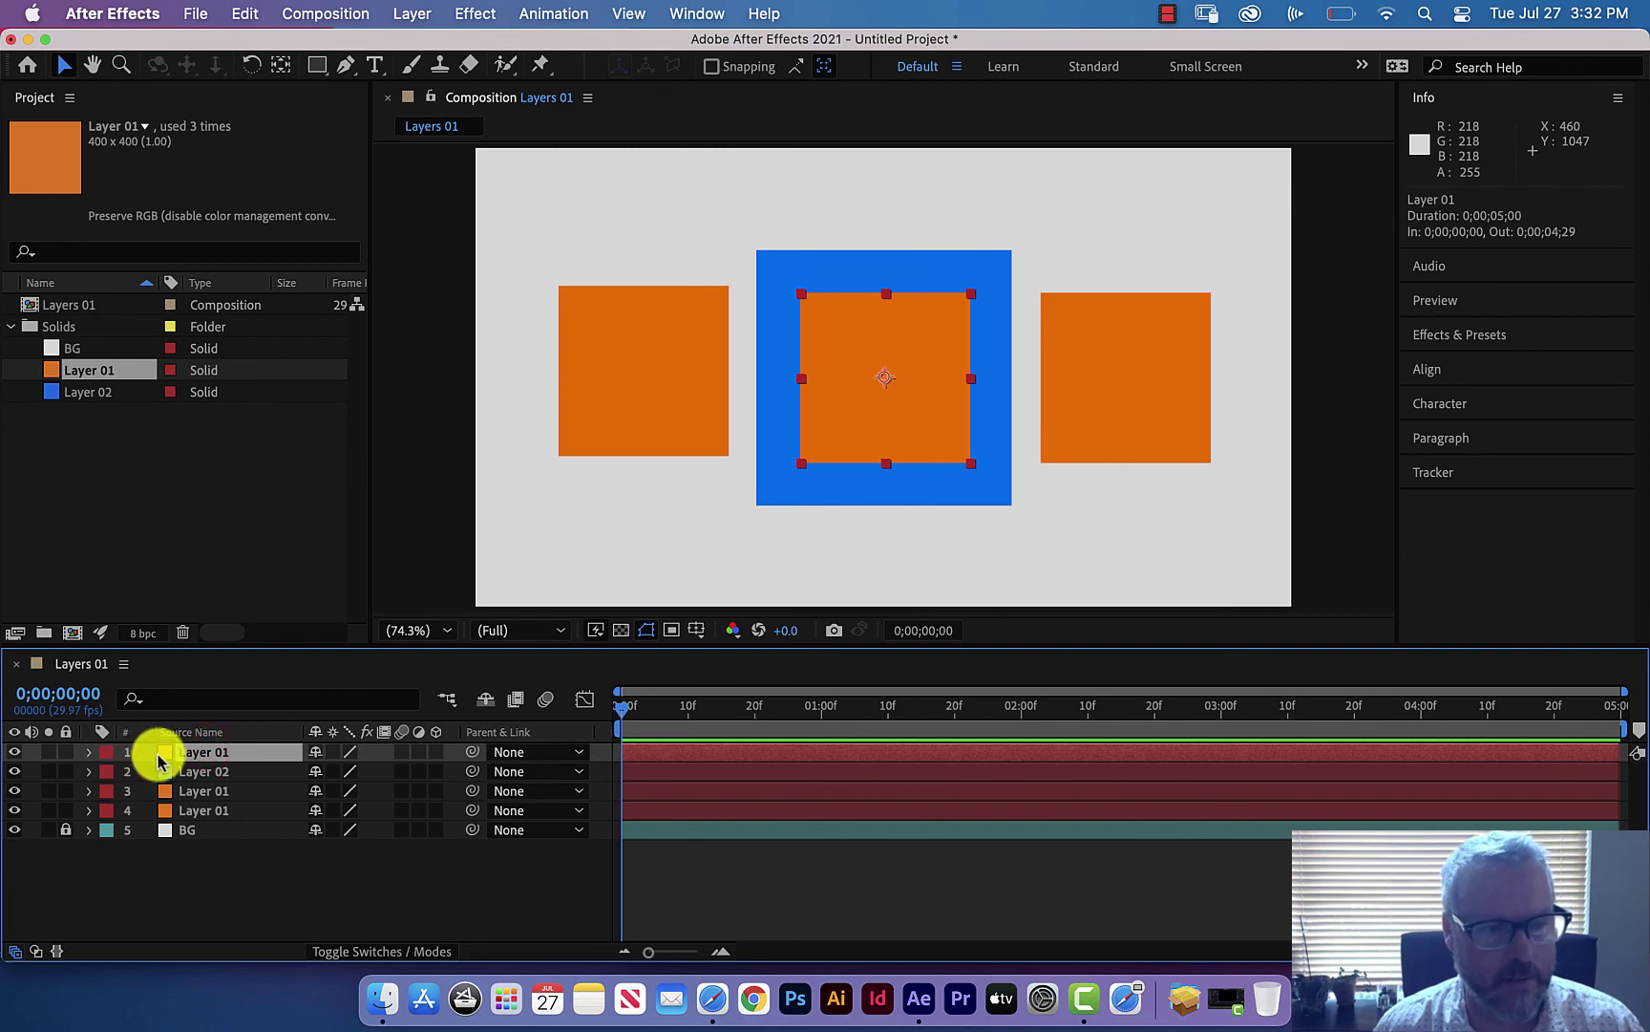
left_click(141, 754)
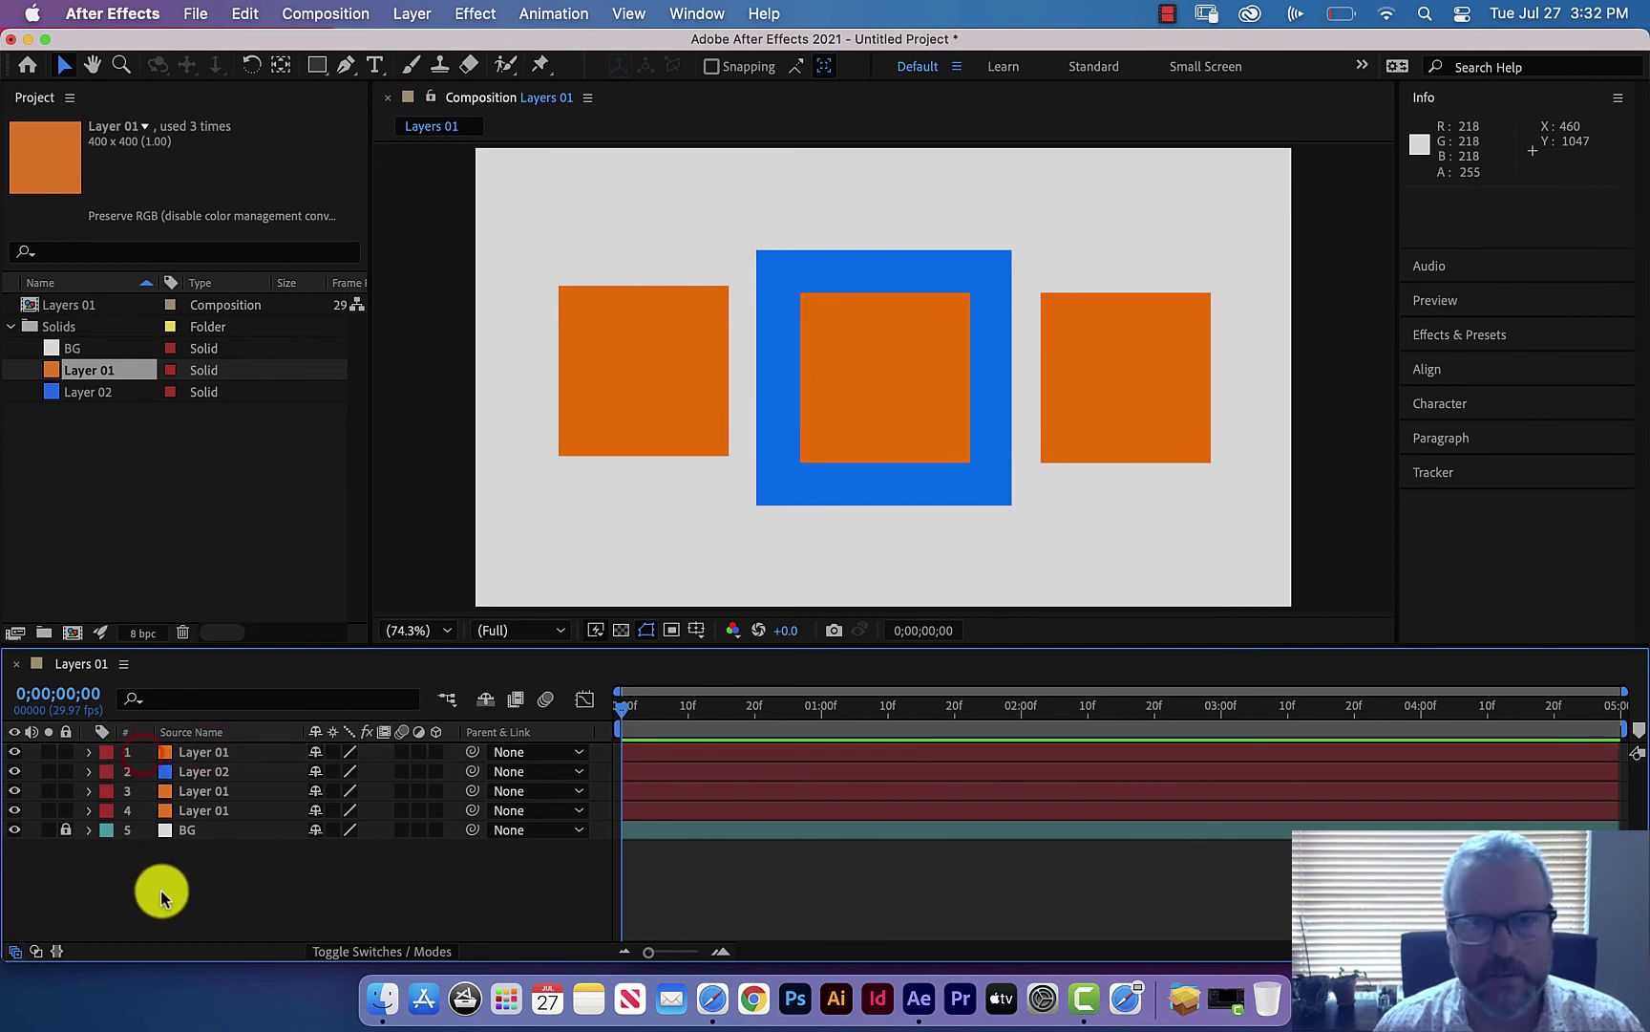
Step: Select the center orange square from the layer list and directly in the composition view, clearing the selection each time
left_click(212, 752)
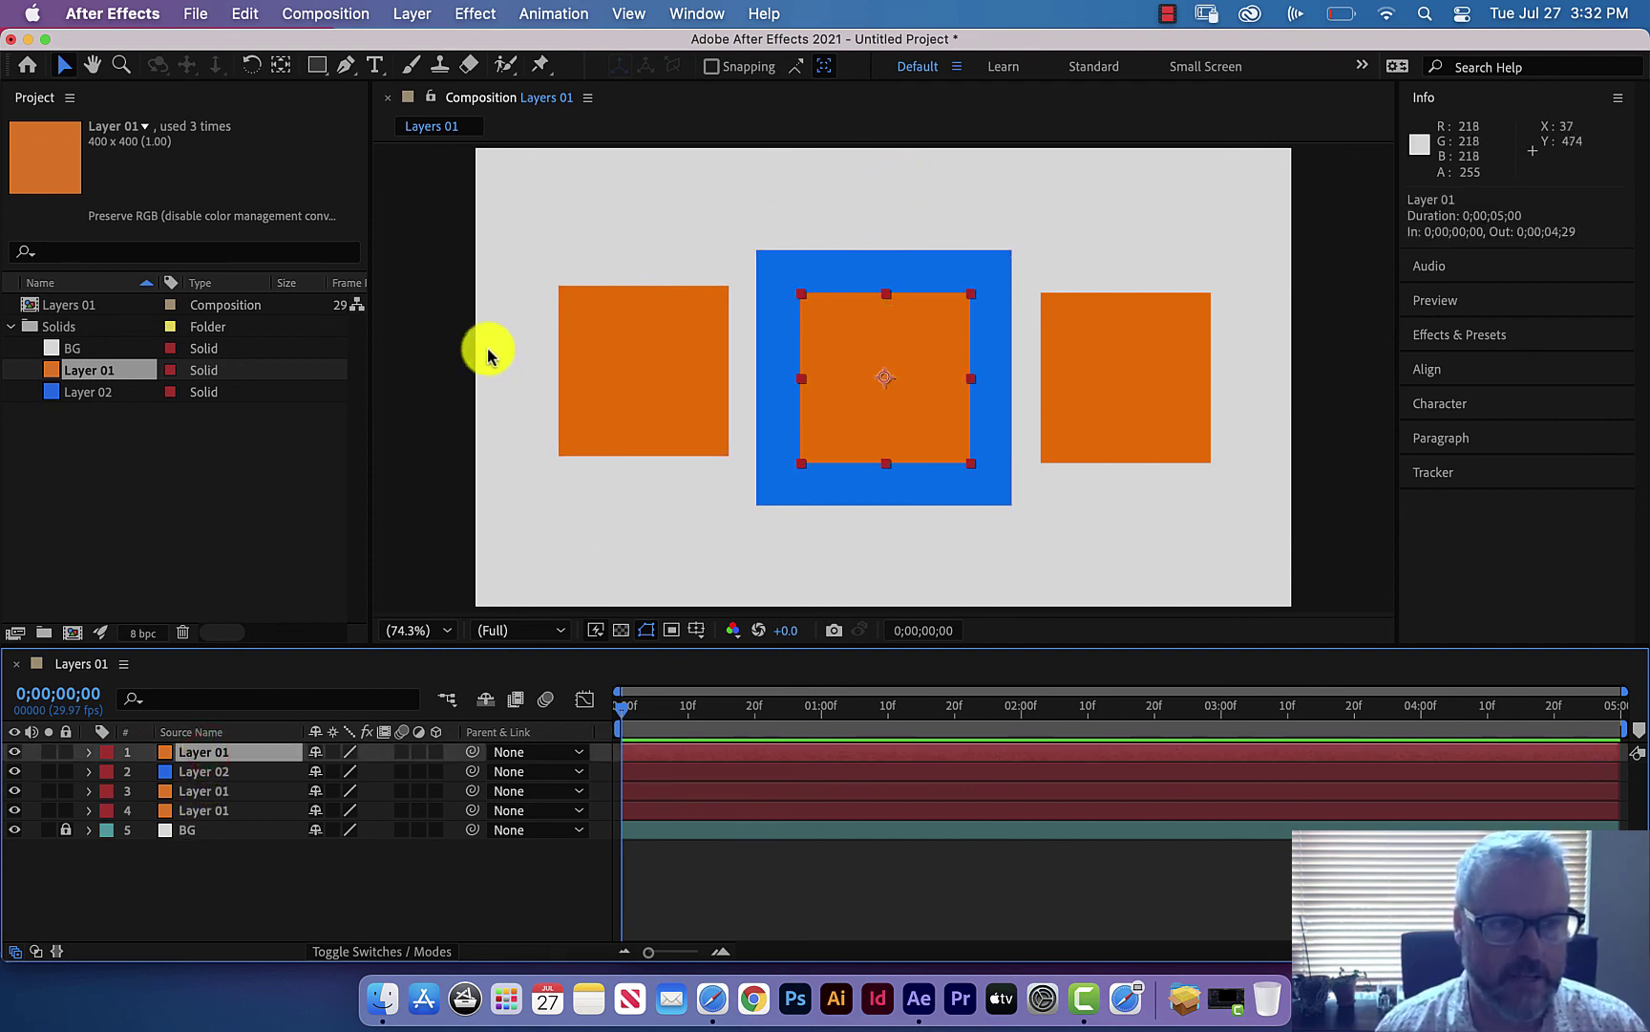
left_click(434, 344)
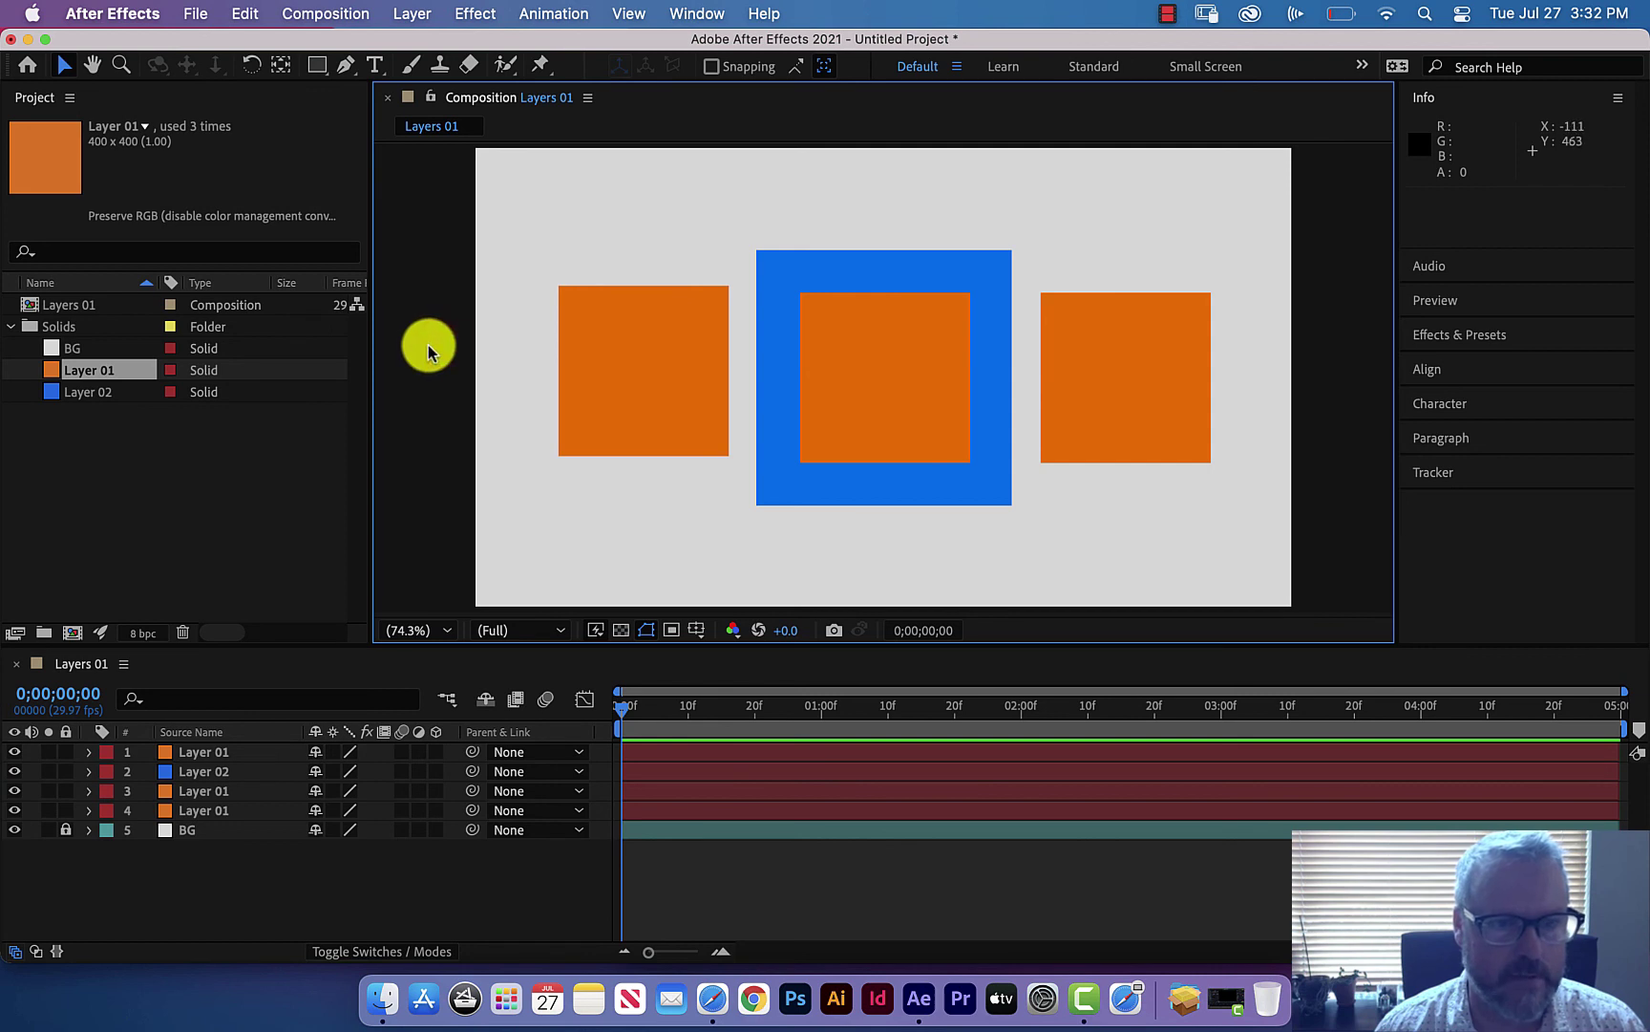
left_click(871, 370)
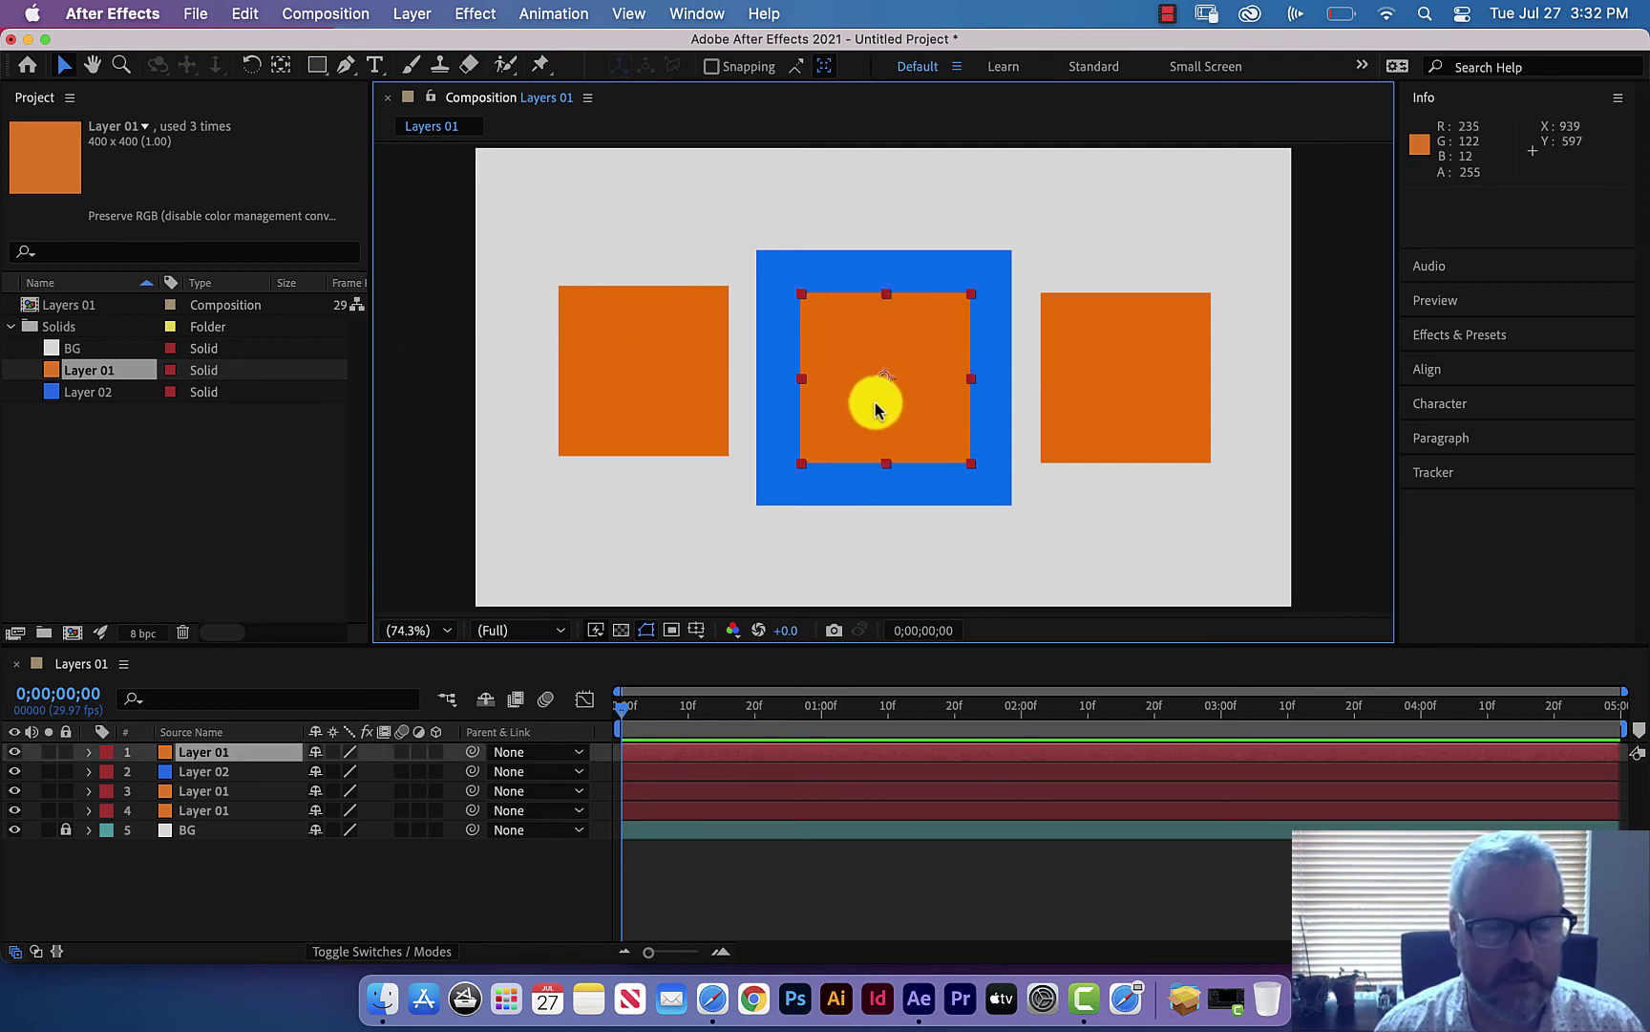
left_click(458, 879)
Step: Select the top Layer 01 through its duration bar, look up the Deselect All command and clear the selection
left_click(671, 755)
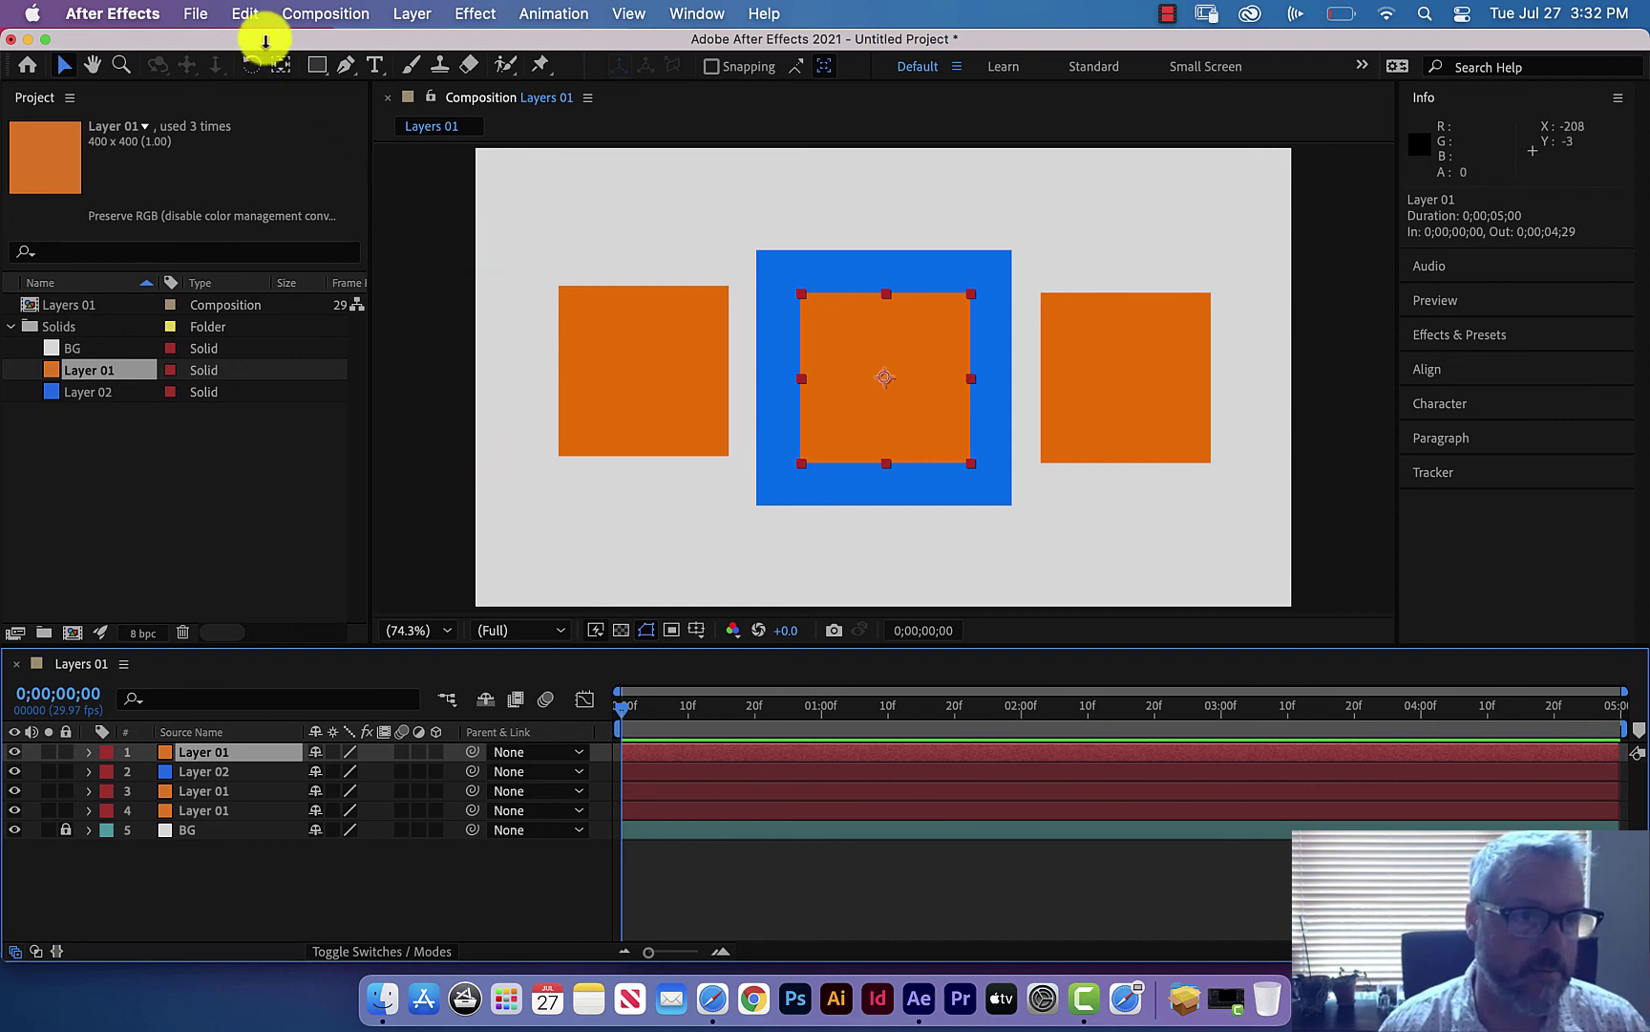
left_click(245, 13)
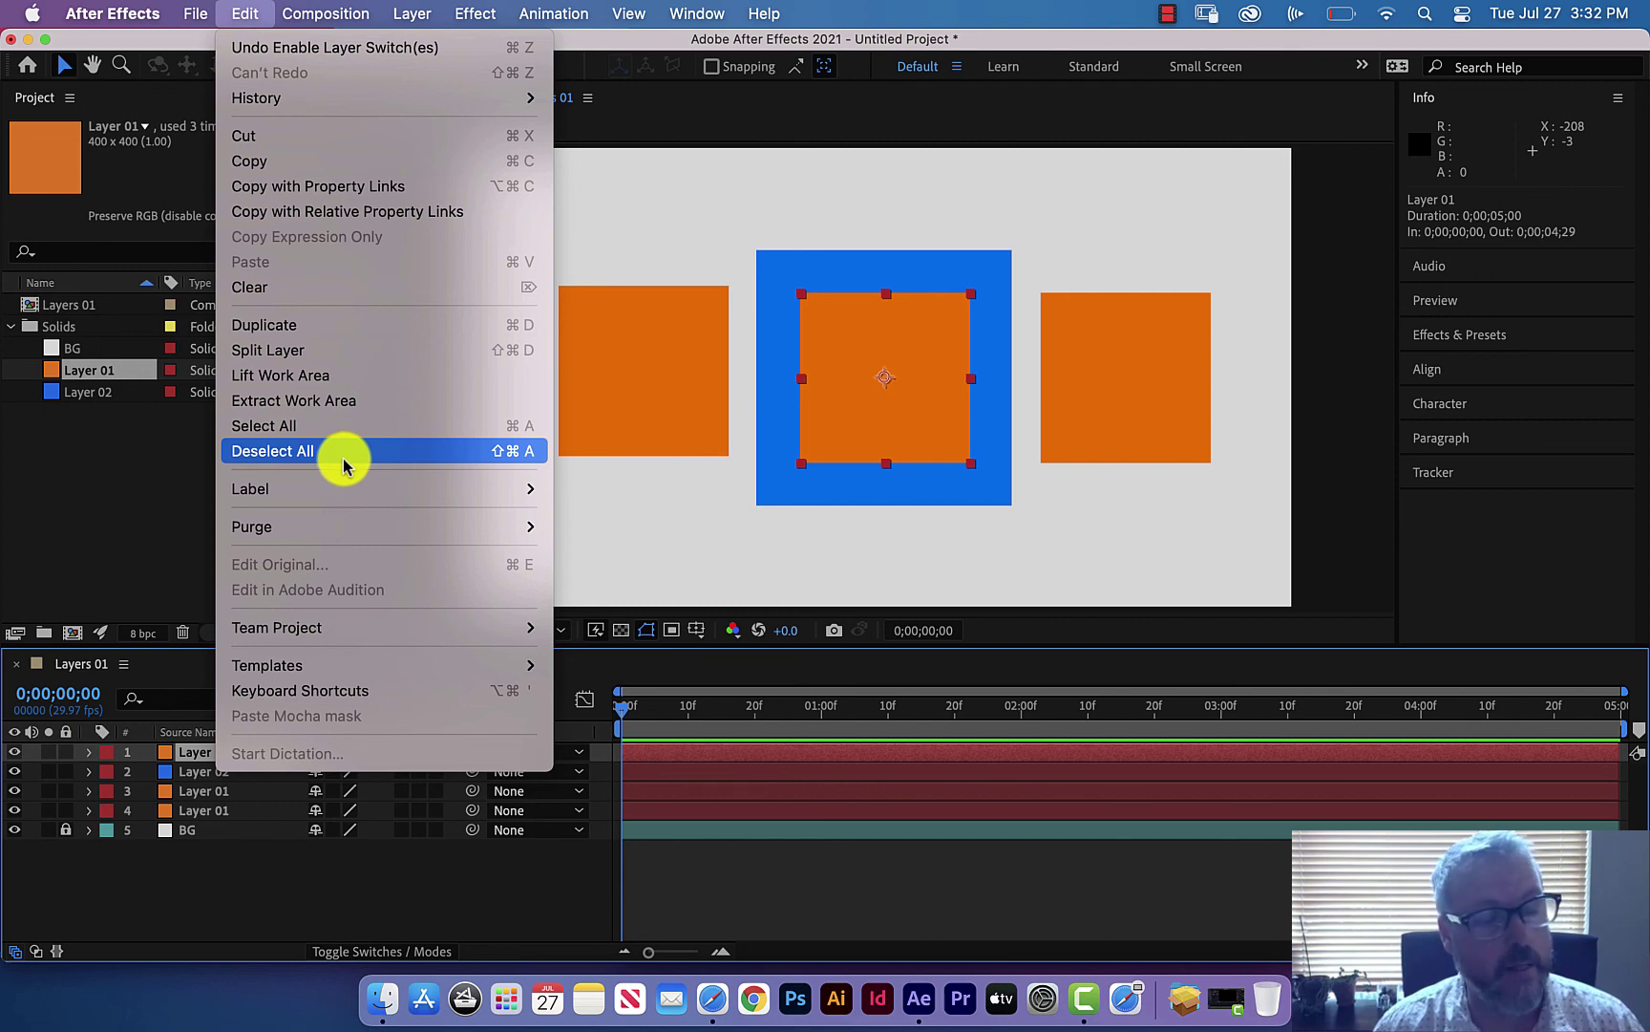
left_click(239, 14)
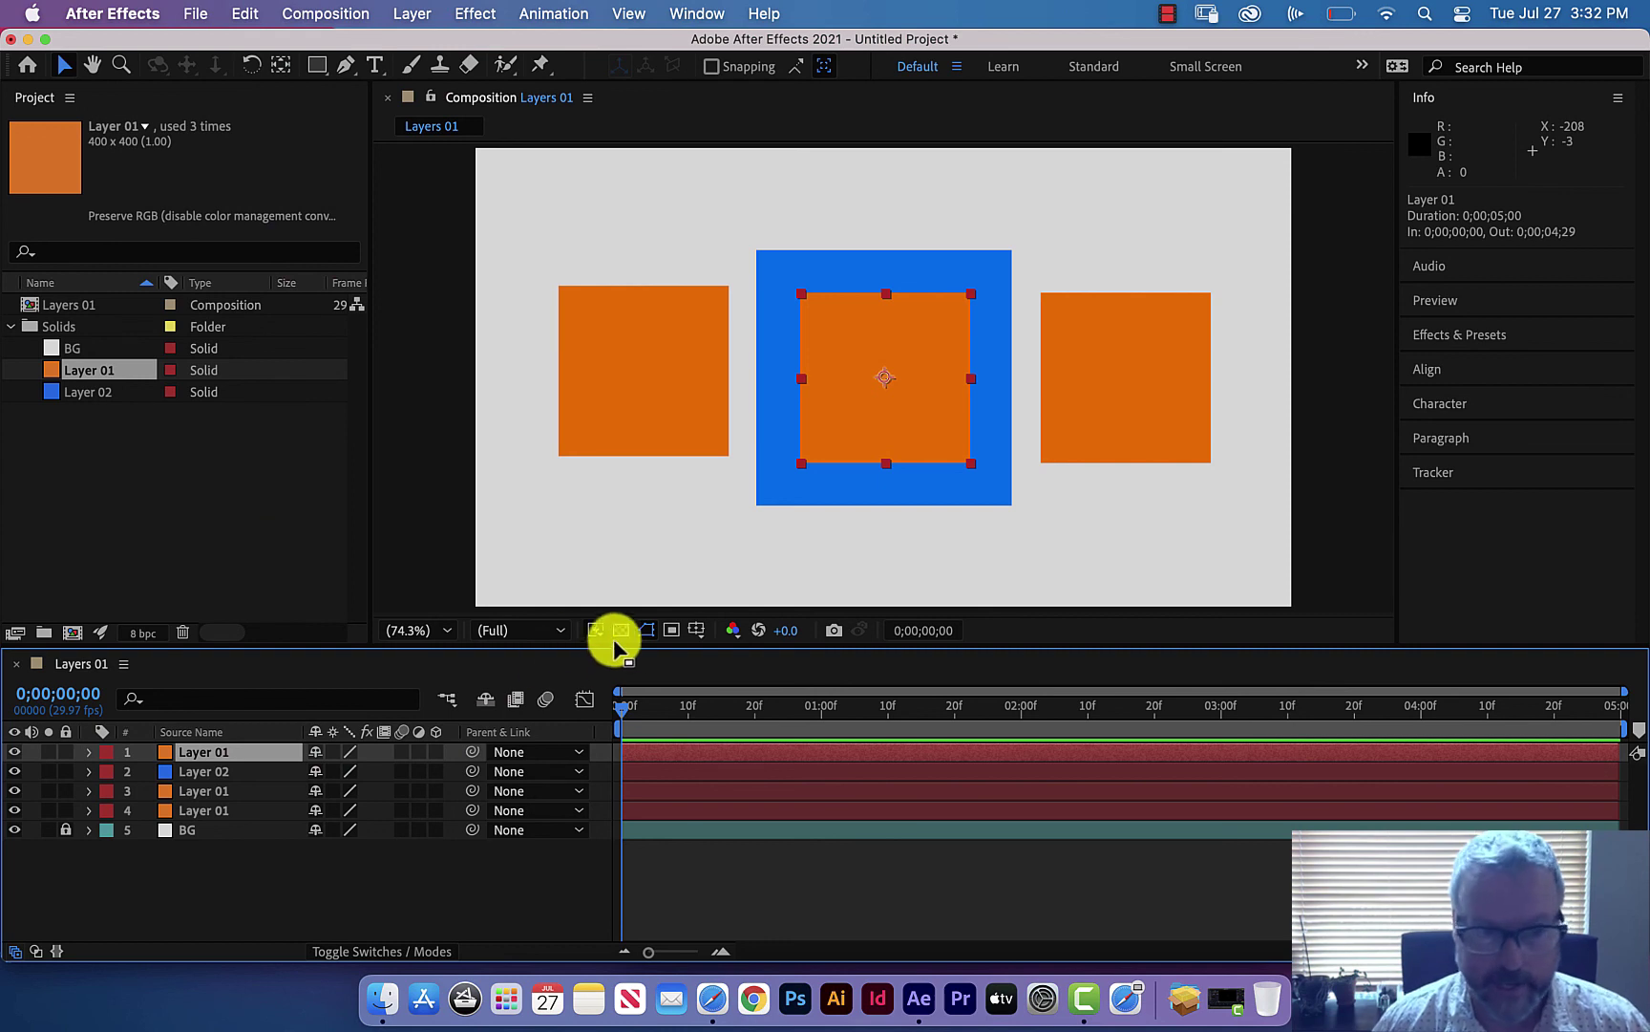
left_click(511, 877)
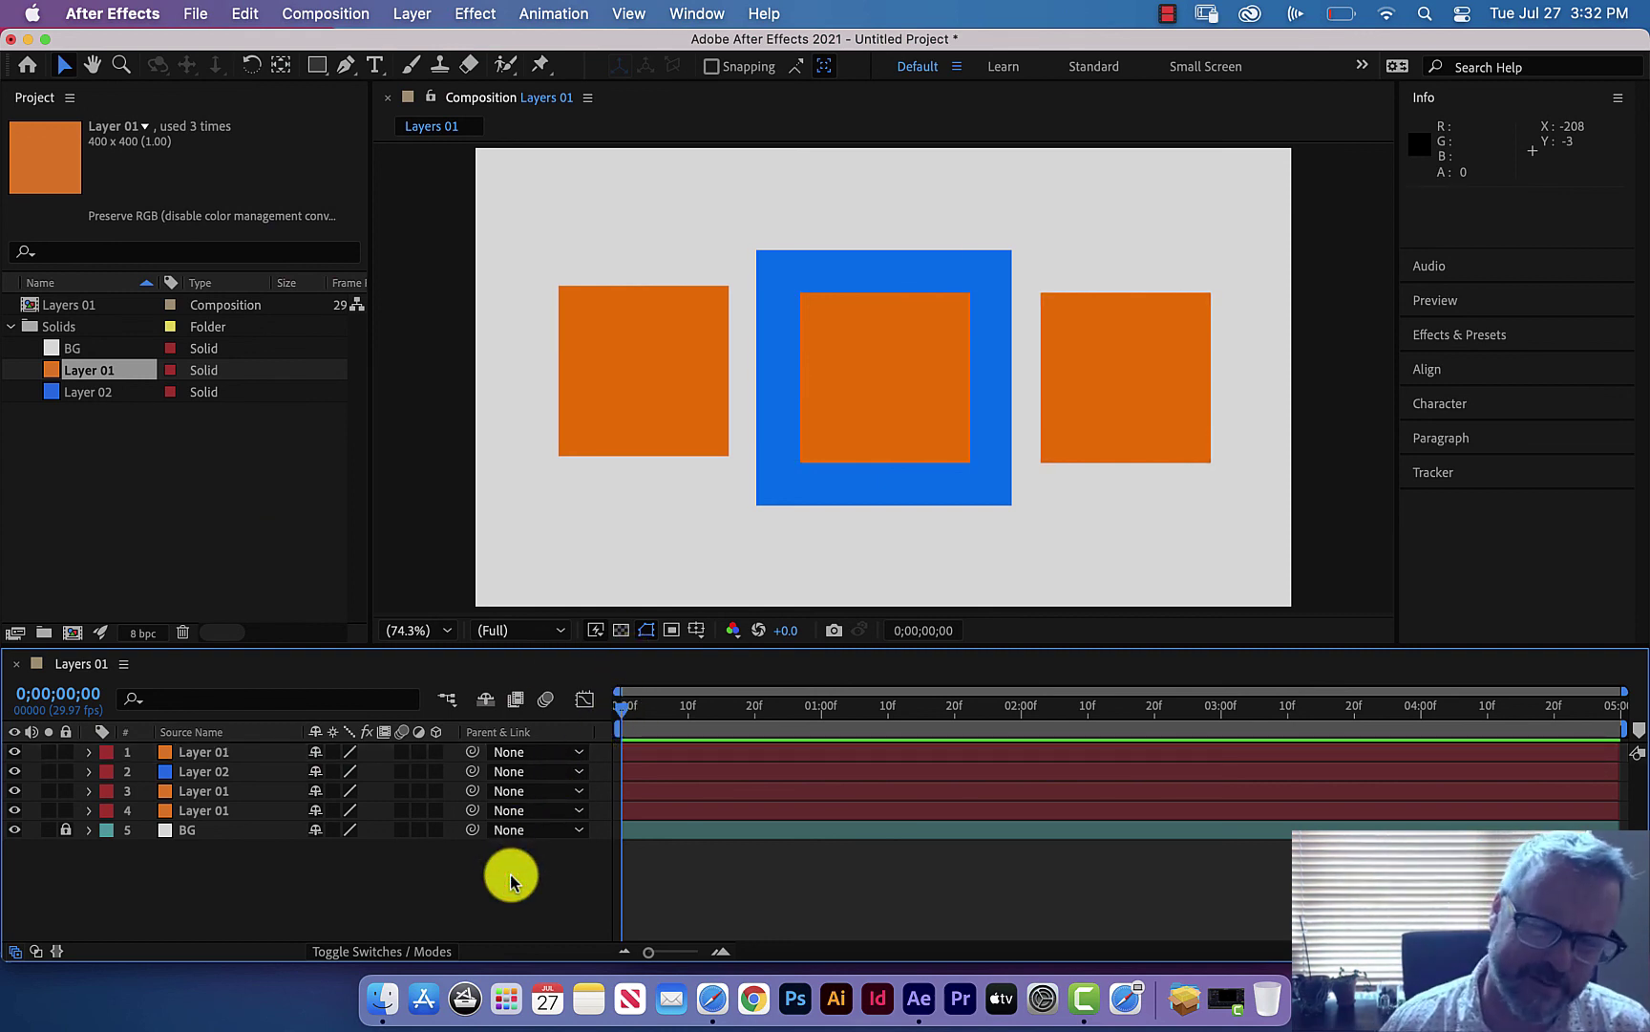